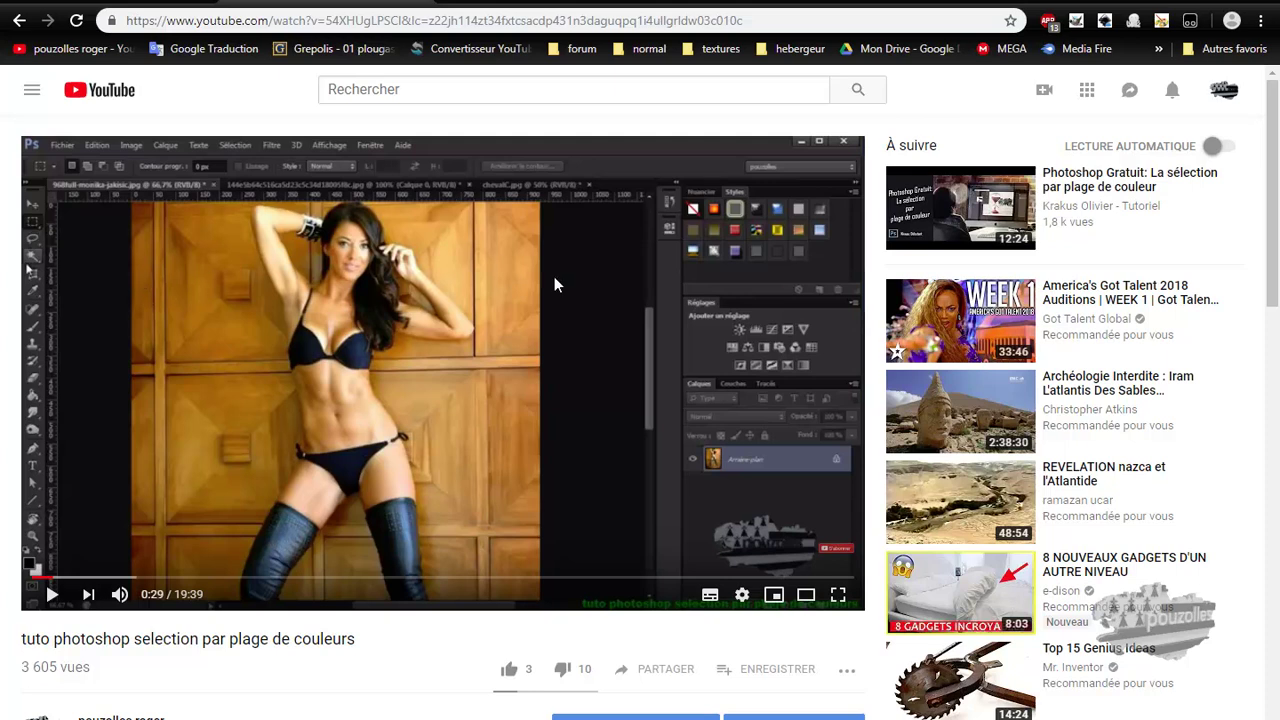
Read the viewer's comment below the video "tuto photoshop selection par plage de couleurs".
scroll(3, 443, down, 4)
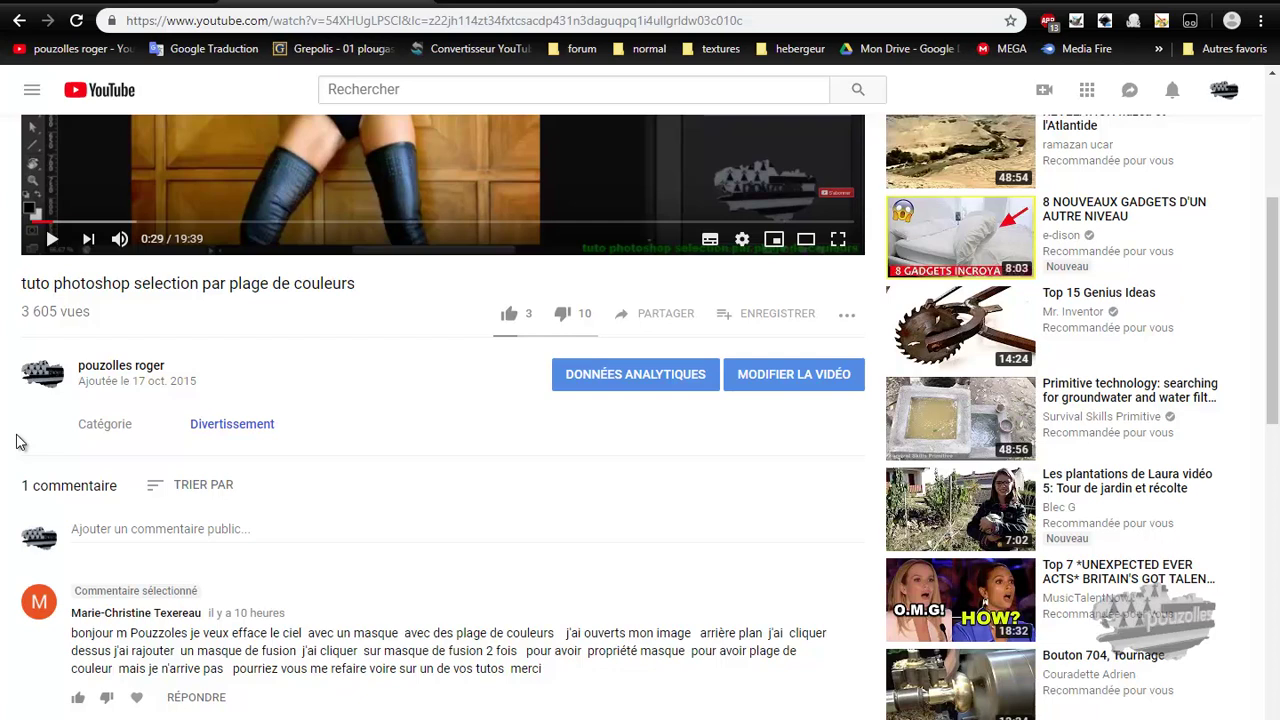
scroll(16, 442, down, 1)
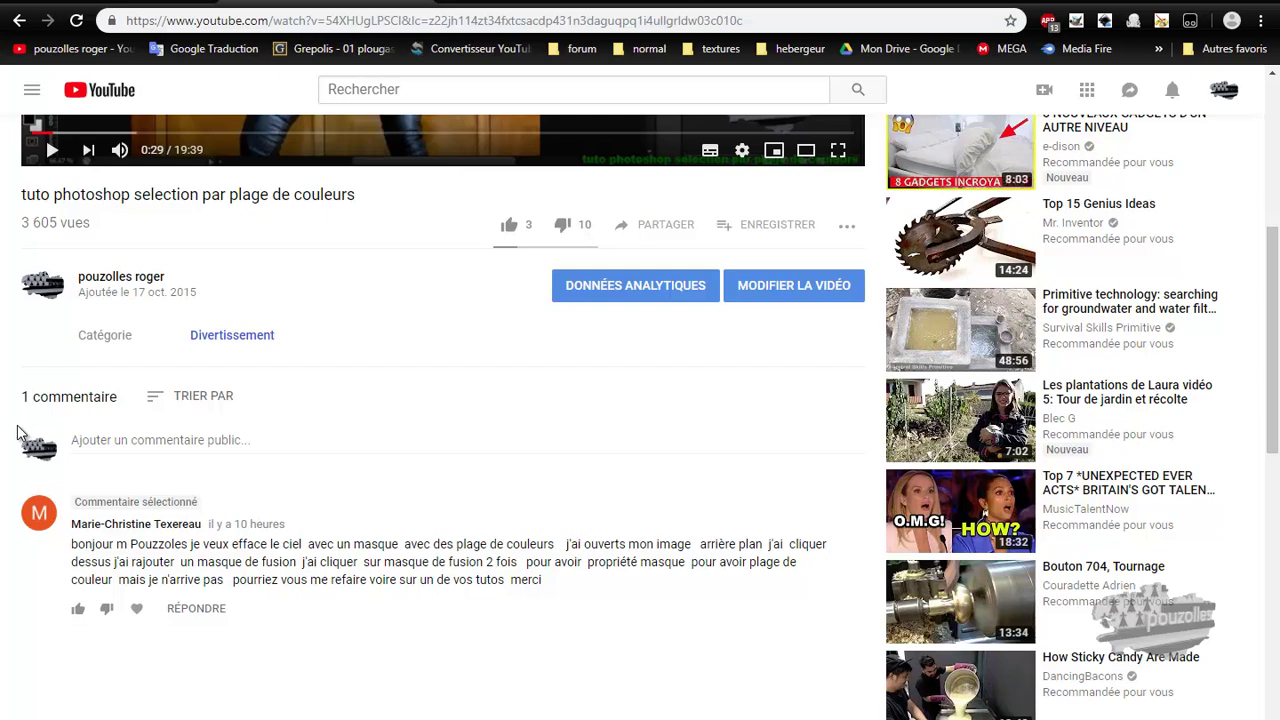
scroll(25, 440, down, 1)
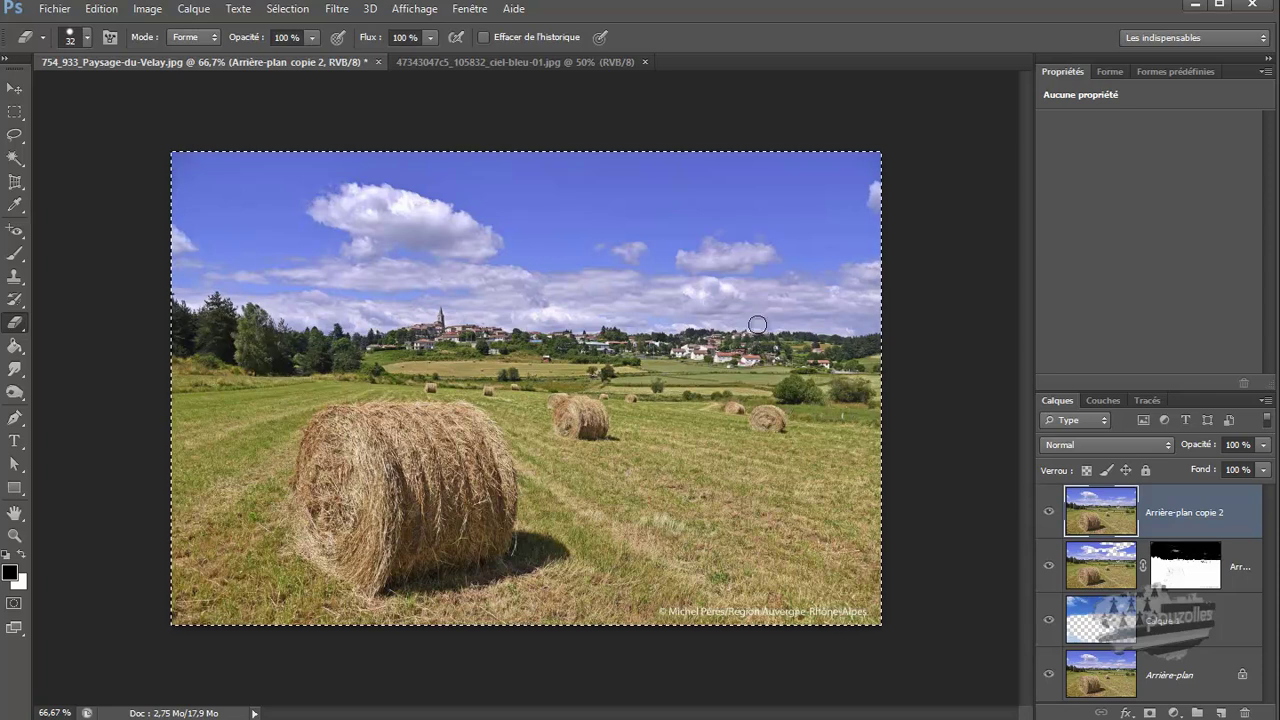
In the Photoshop landscape document, delete the masked landscape copy and the sky layer, keeping Arrière-plan copie 2 visible above the background.
click(1050, 514)
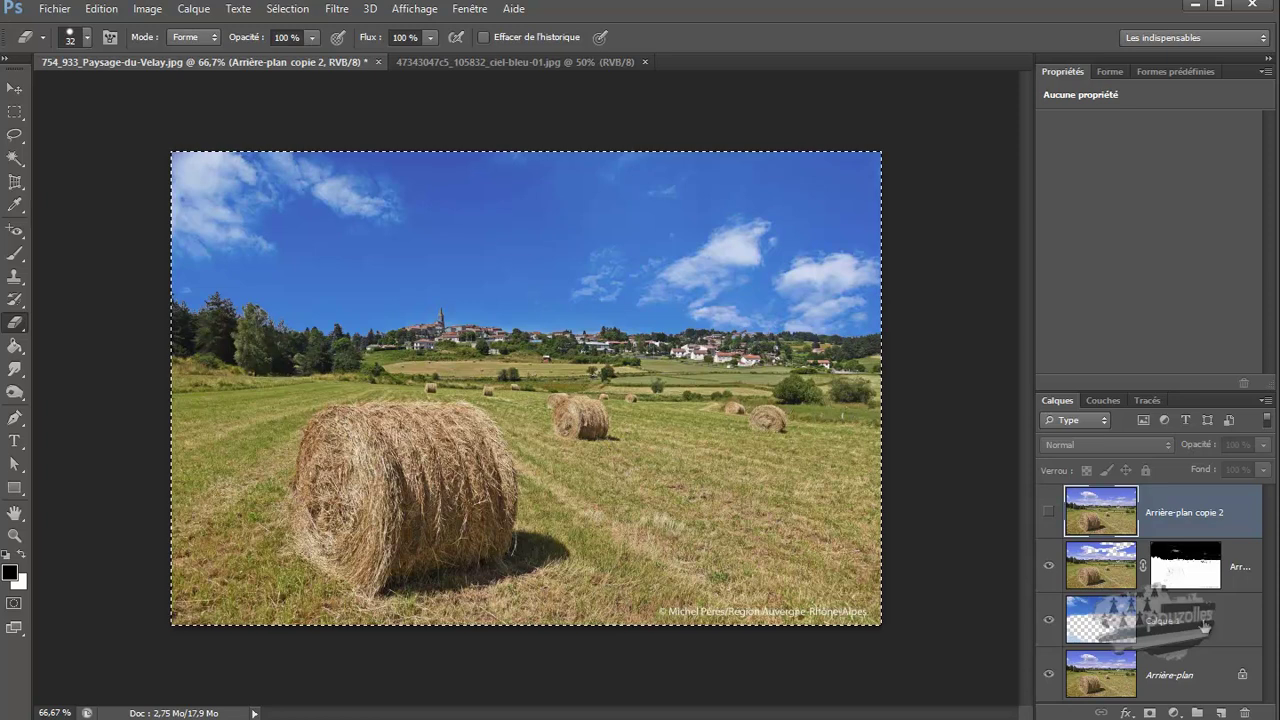
drag(1100, 568, 1245, 711)
drag(1100, 566, 1245, 711)
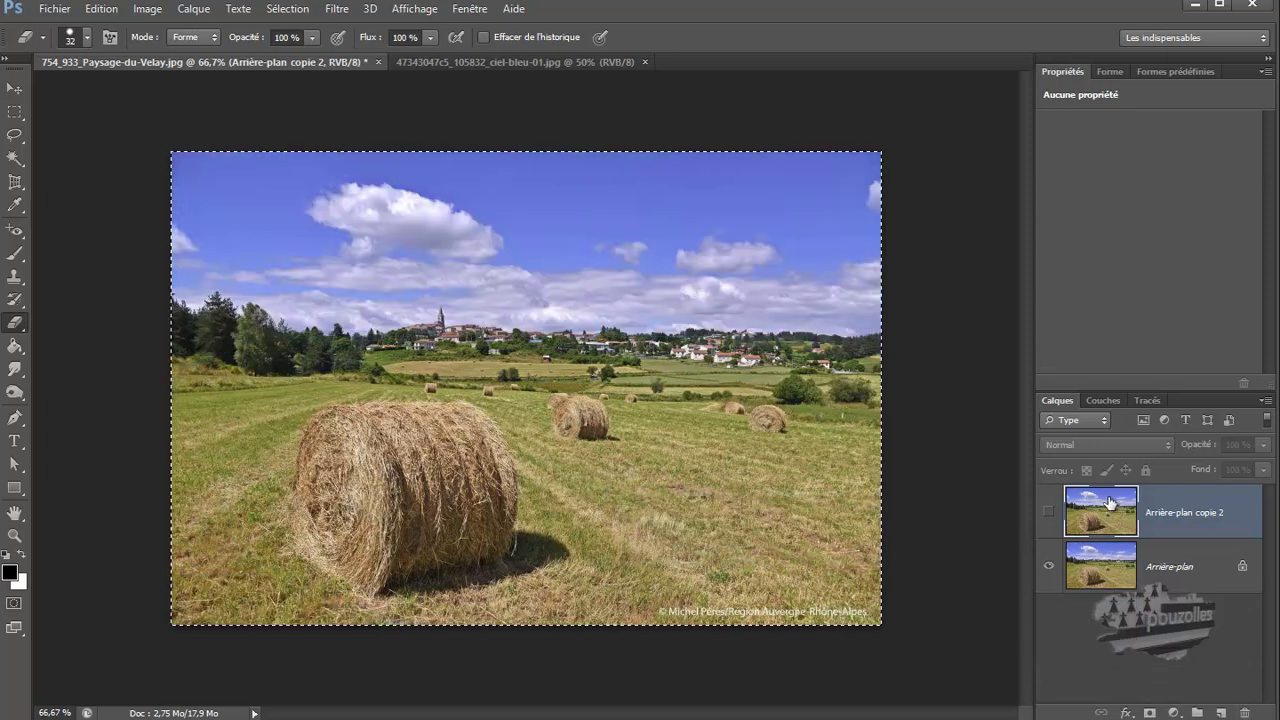
click(1048, 512)
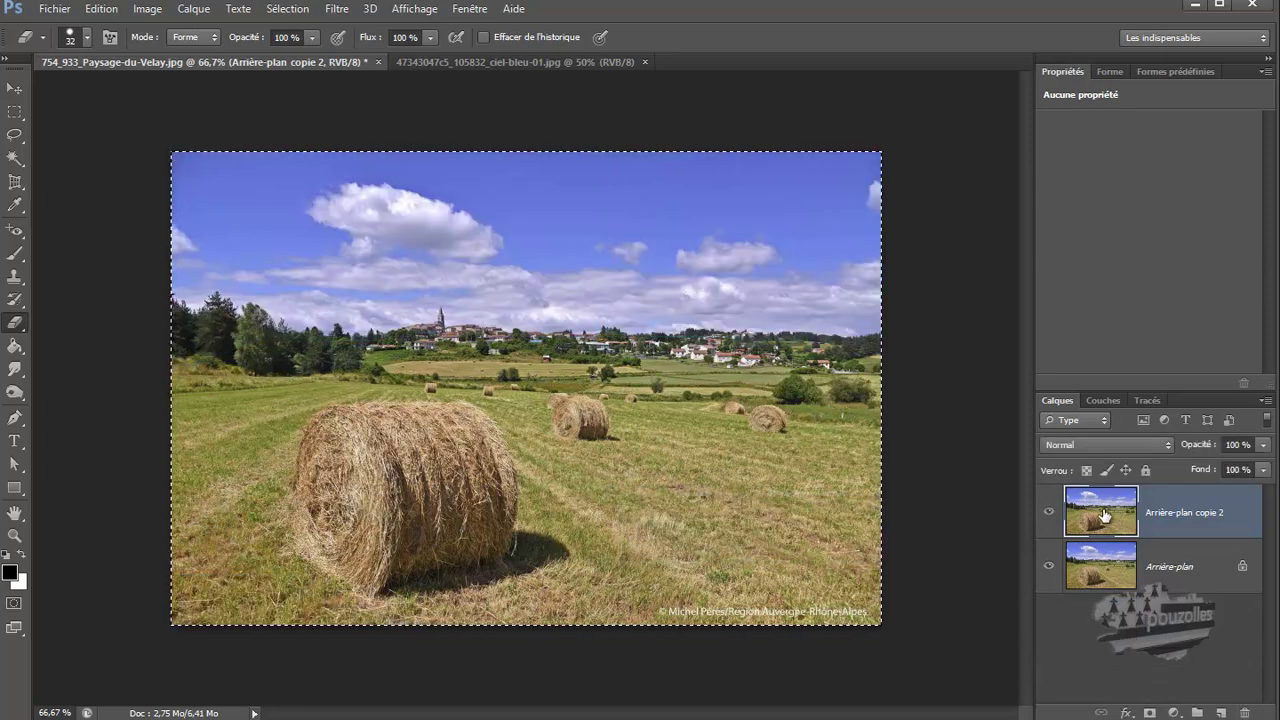
Bring the sky from 47343047c5_105832_ciel-bleu-01.jpg into the landscape document and place its layer beneath Arrière-plan copie 2.
click(538, 64)
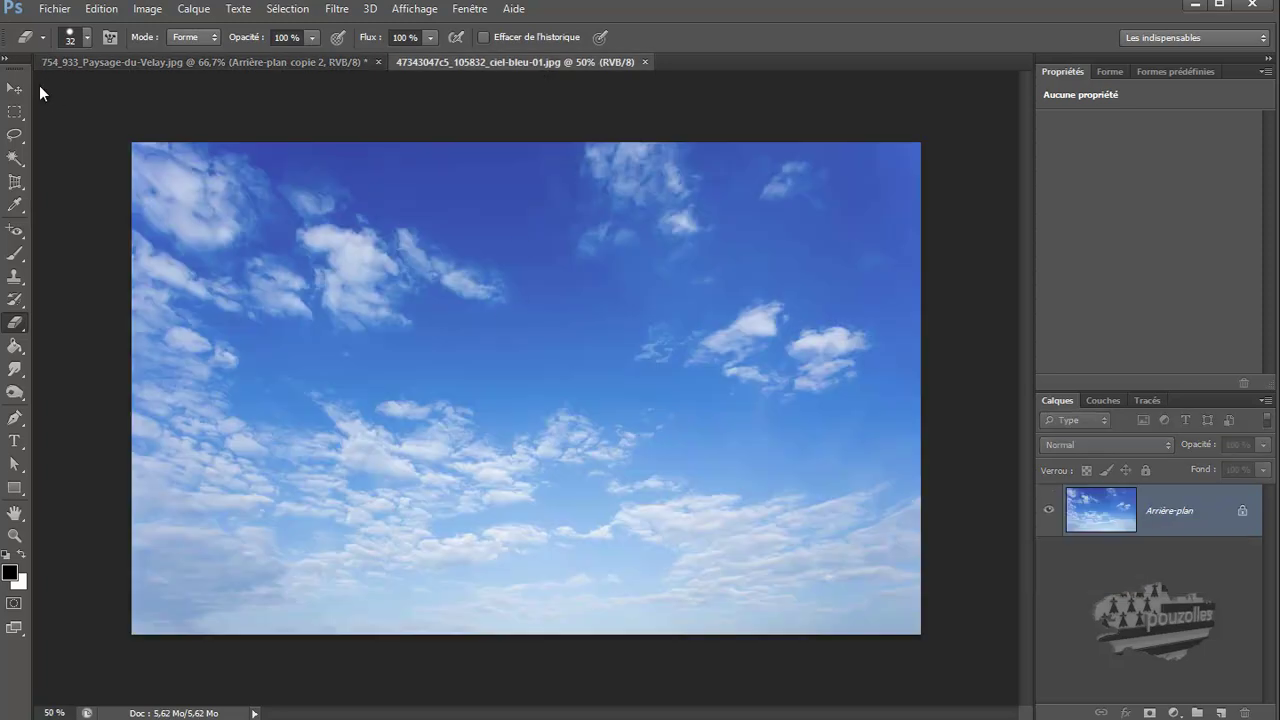
click(14, 88)
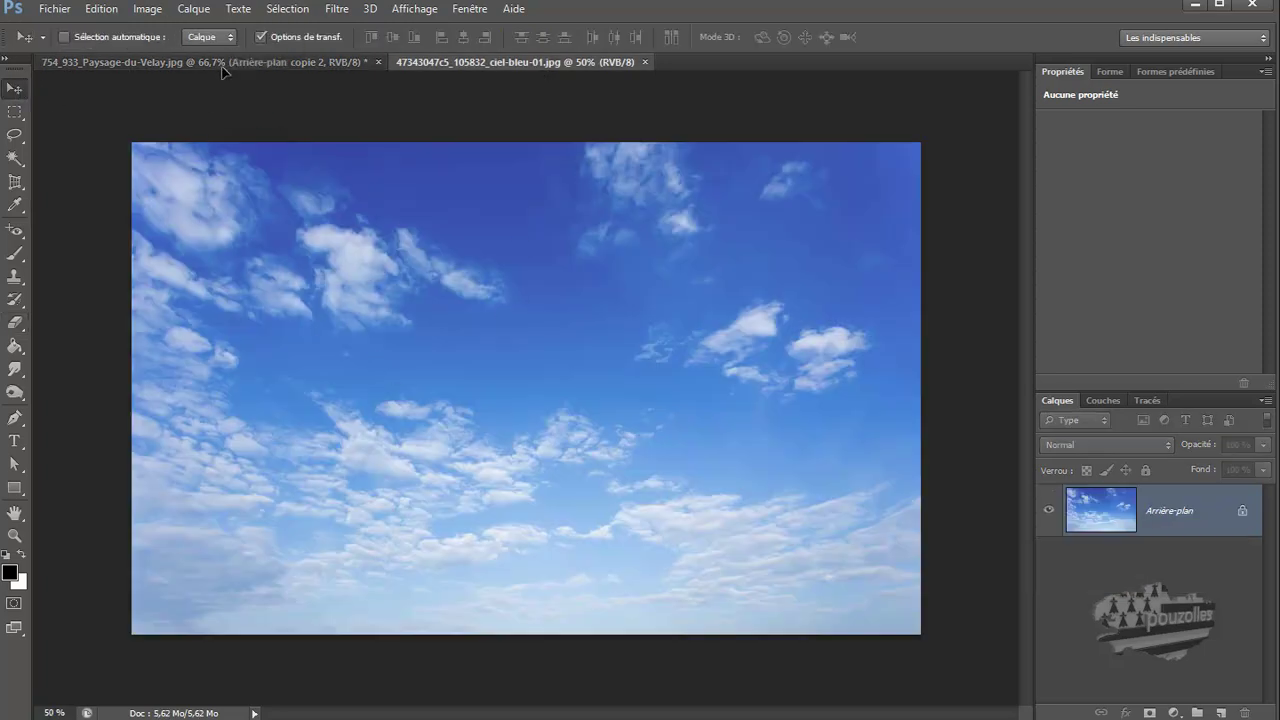
drag(224, 72, 400, 284)
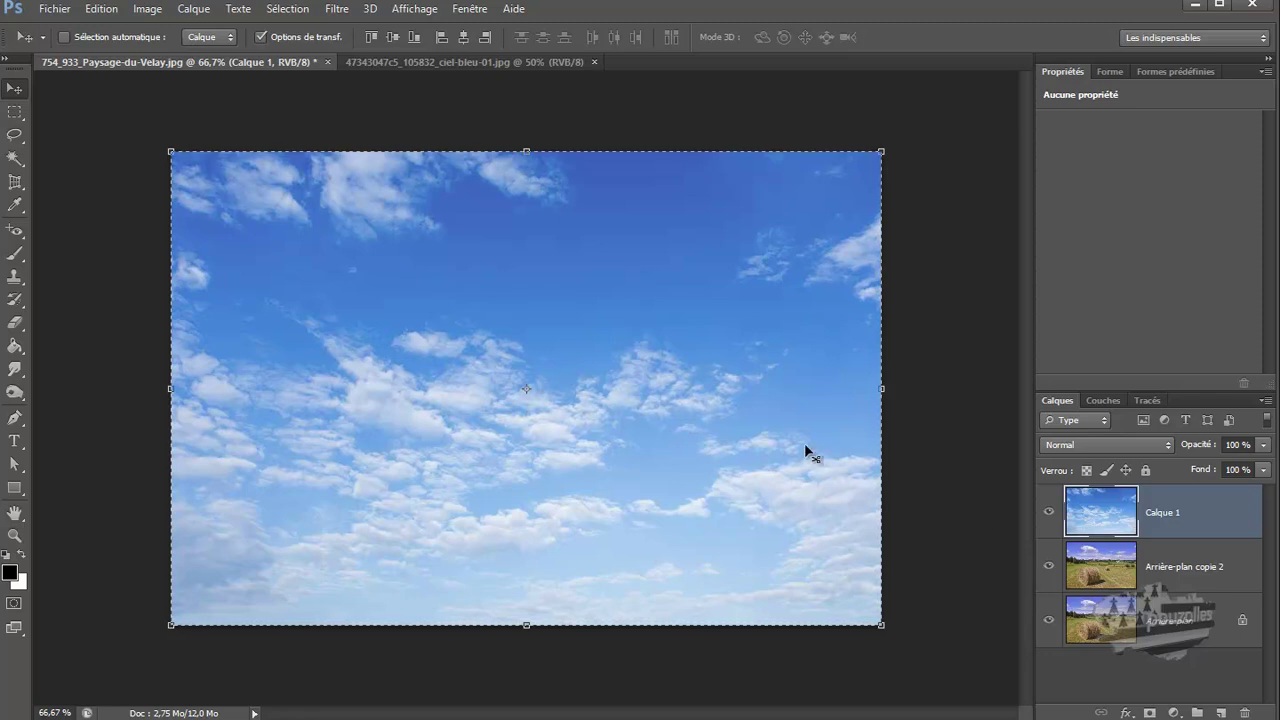
drag(1085, 565, 1092, 498)
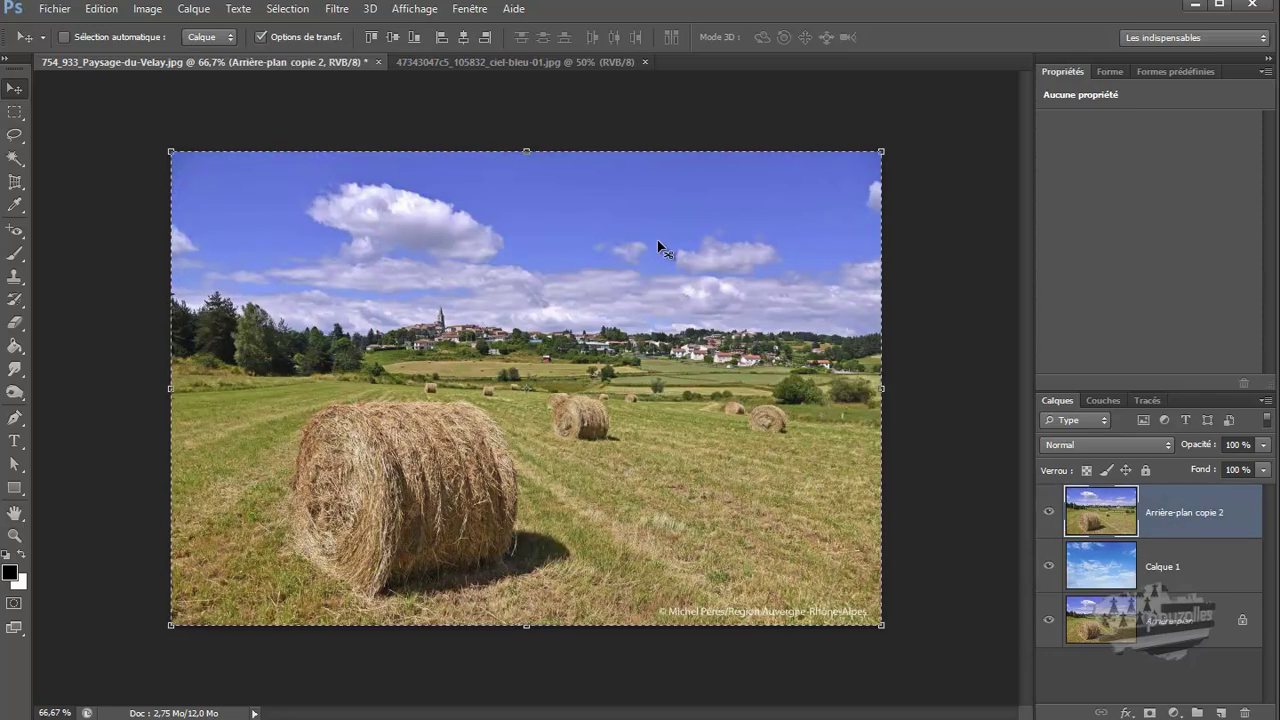
Select the whole canvas and open the Color Range selection for the Arrière-plan copie 2 layer, keeping the dialog clear of the landscape.
click(285, 12)
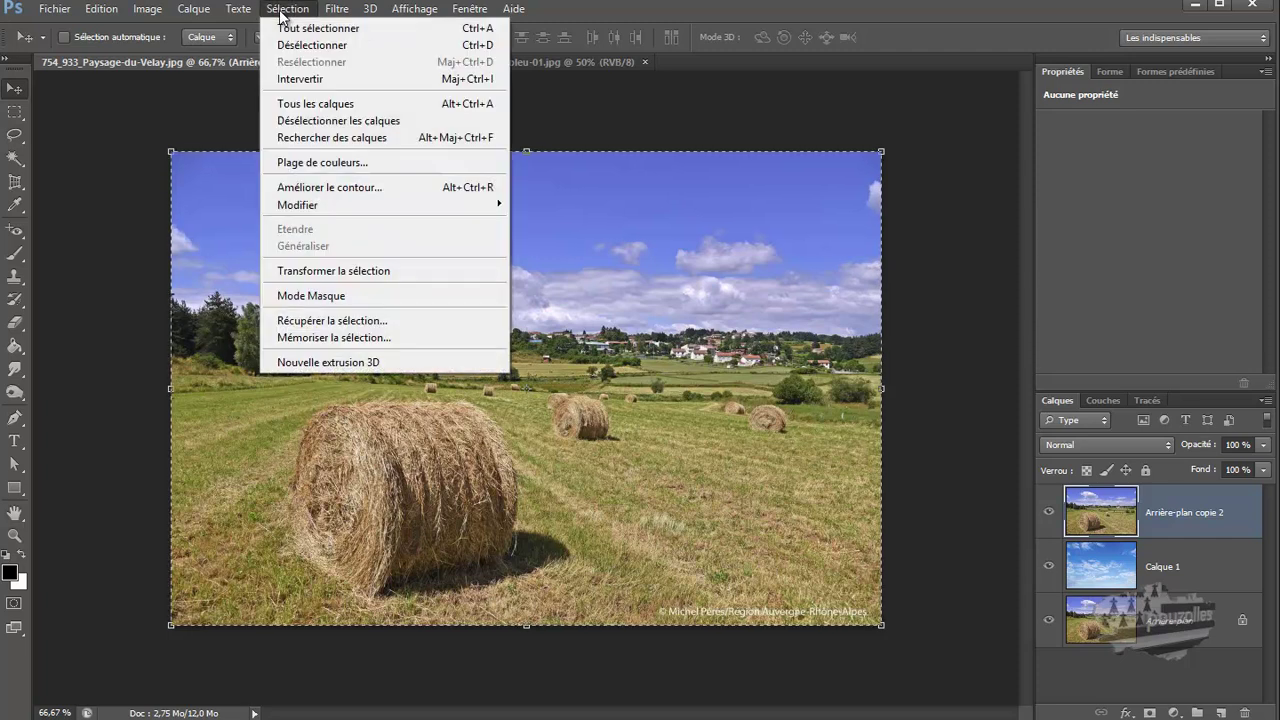
click(283, 28)
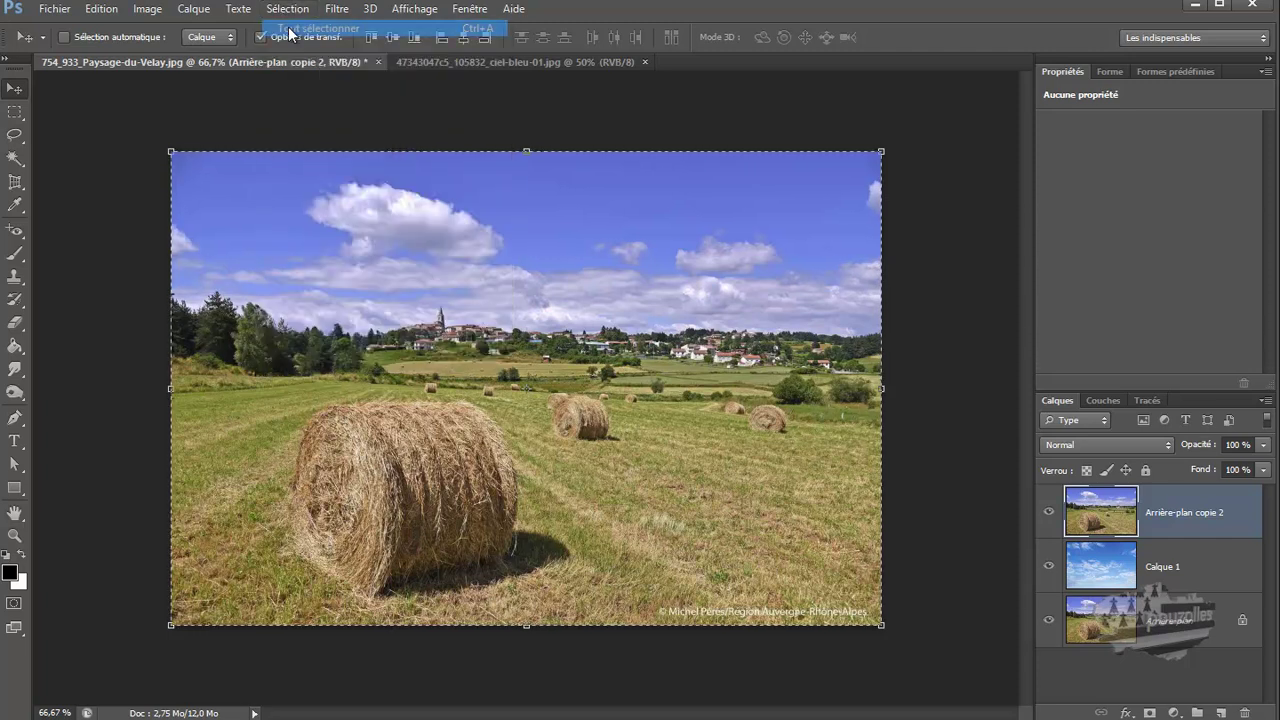
click(283, 8)
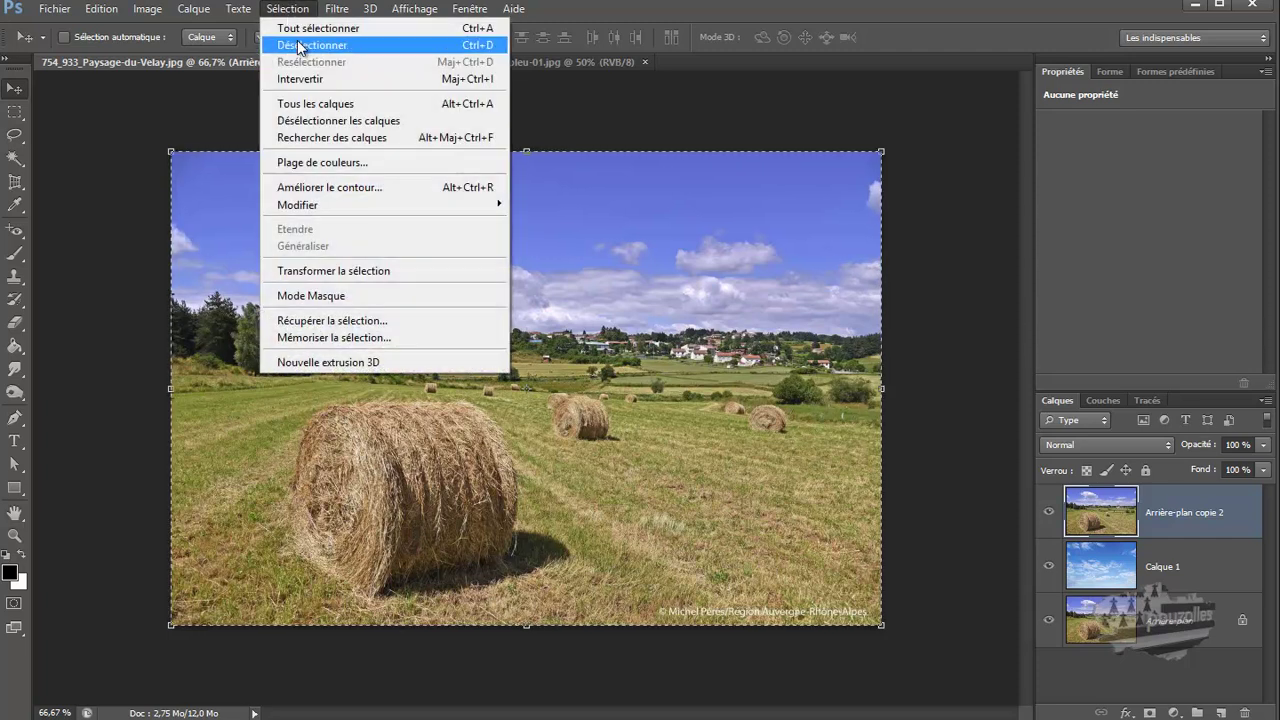
click(315, 162)
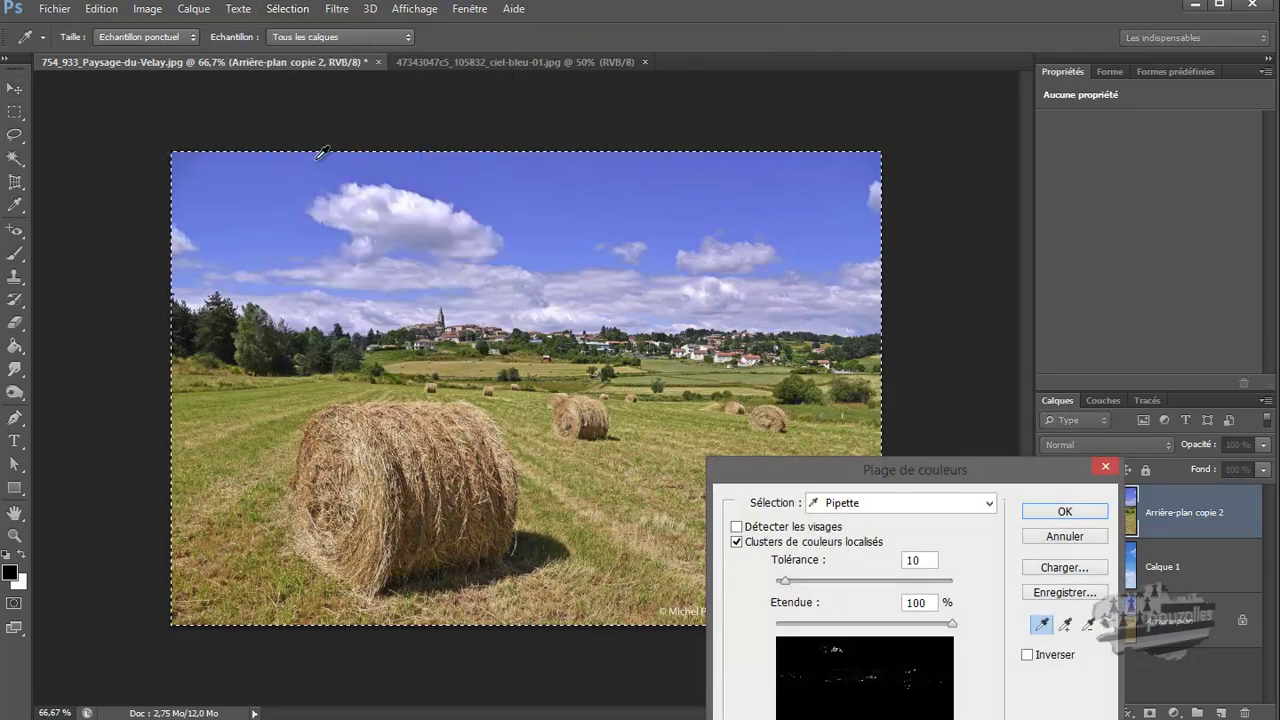
drag(857, 480, 885, 232)
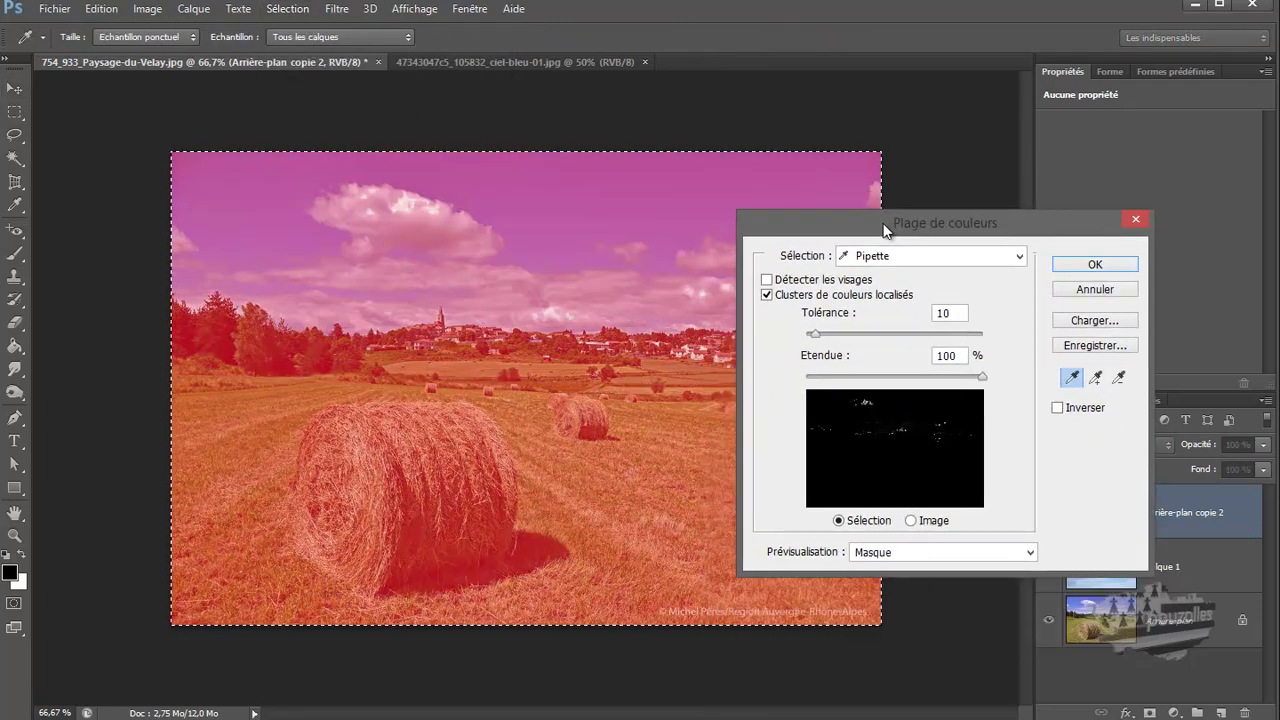
Compare the Color Range previews by switching the document preview to Sans and back to Masque.
click(898, 553)
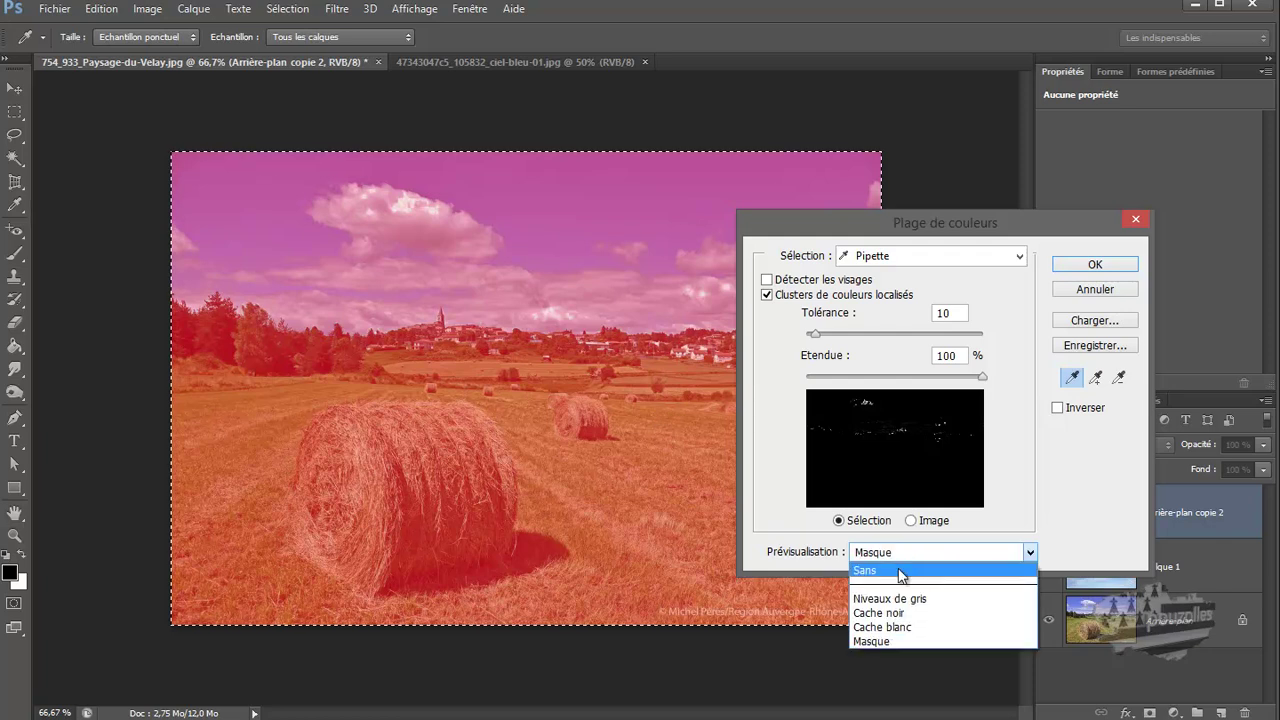
click(897, 569)
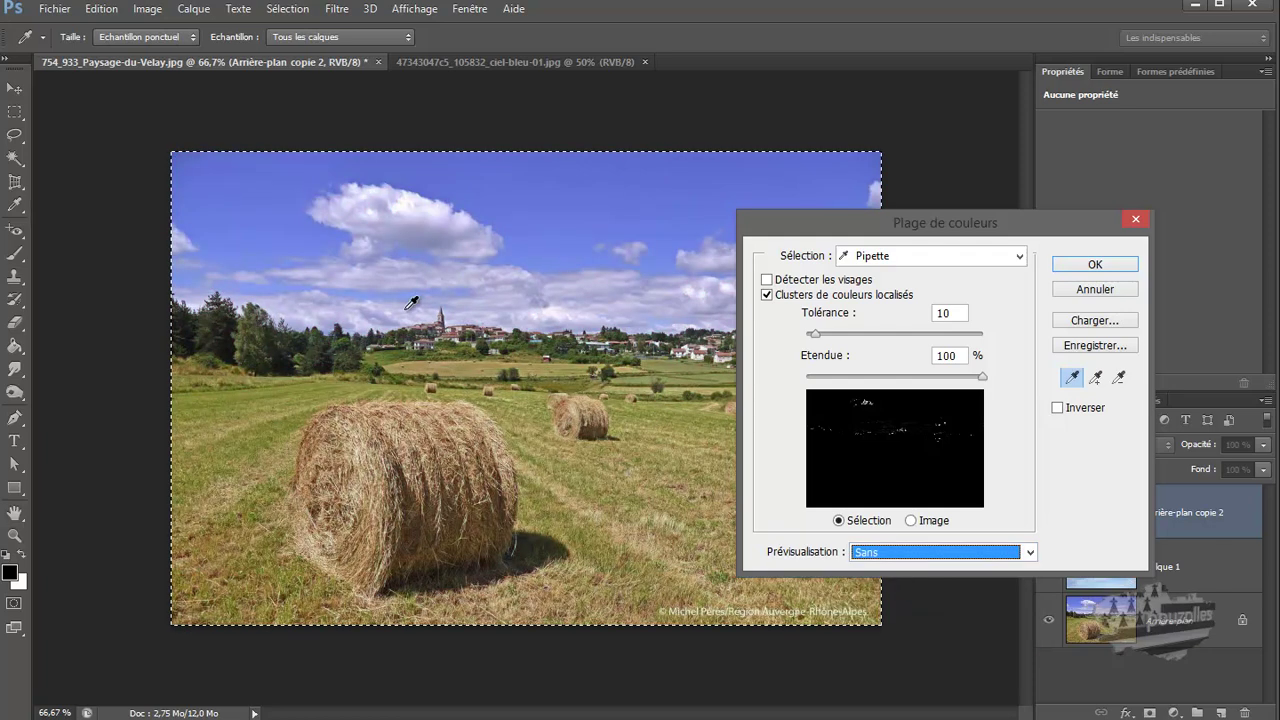
click(900, 553)
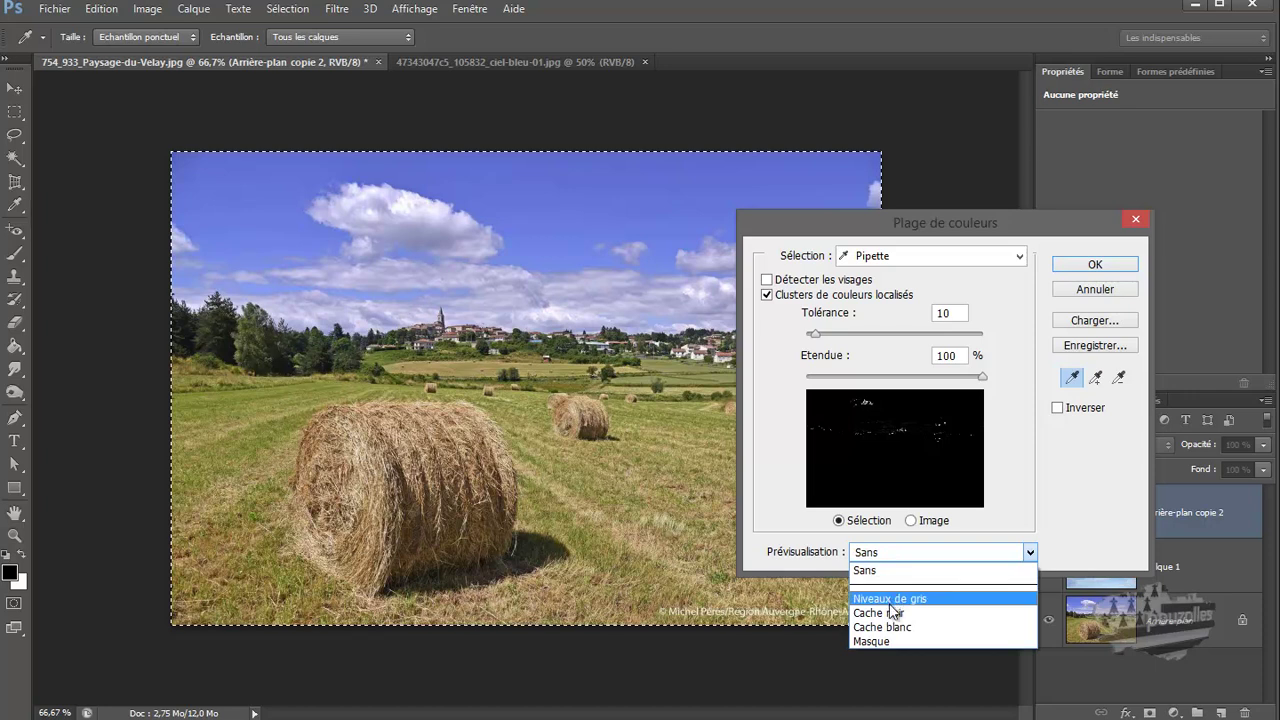
click(897, 641)
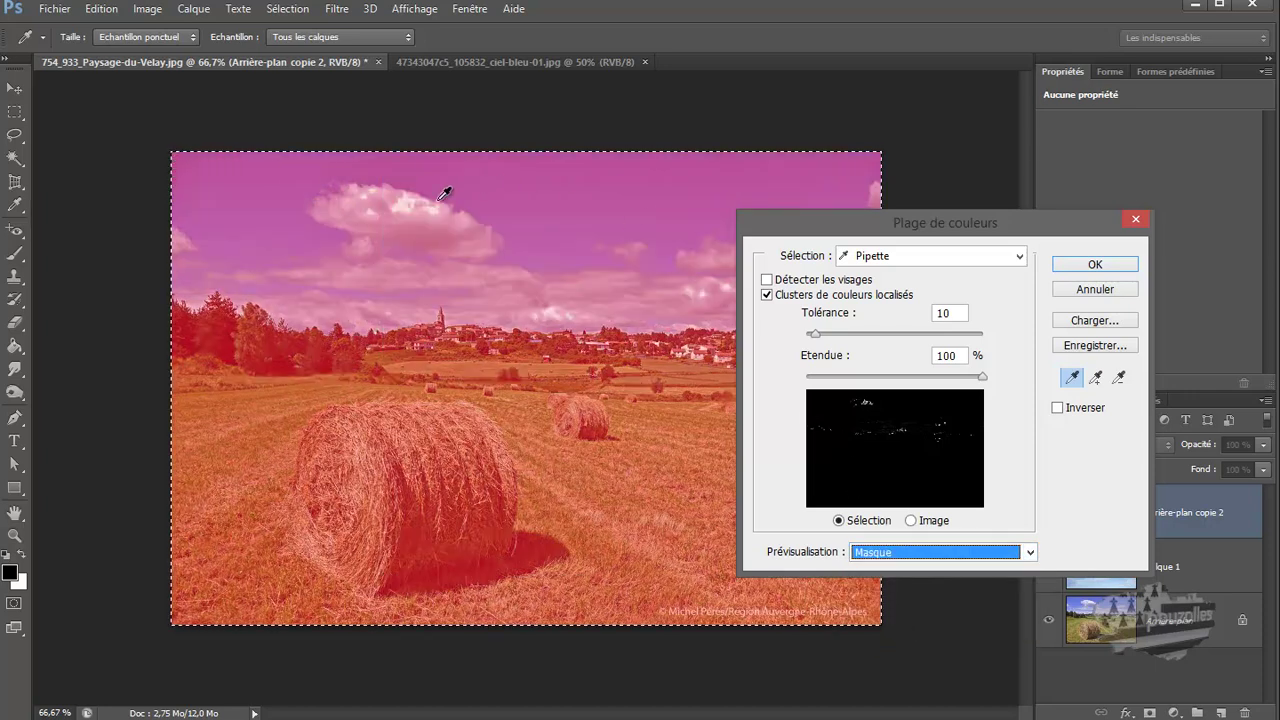
Uncover the sky, set the Color Range tolerance to 28 and sample the sky colour at the edge of the large cloud.
drag(817, 232, 950, 240)
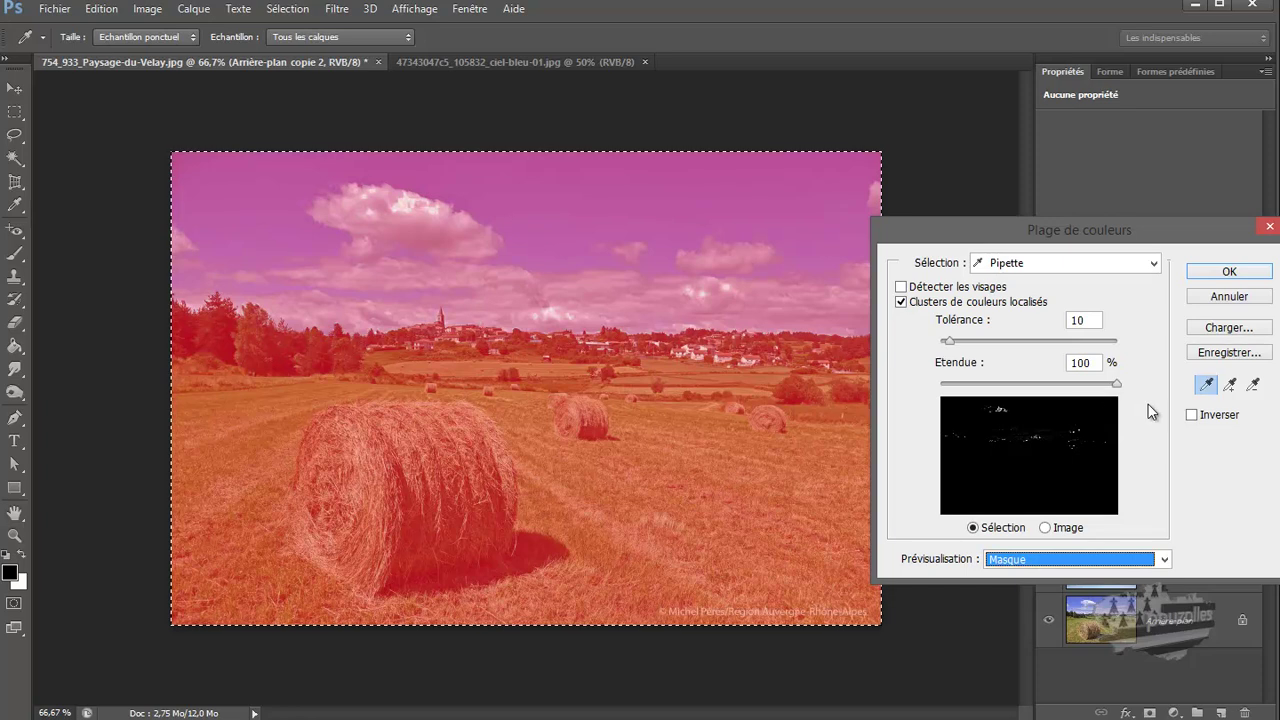
click(486, 204)
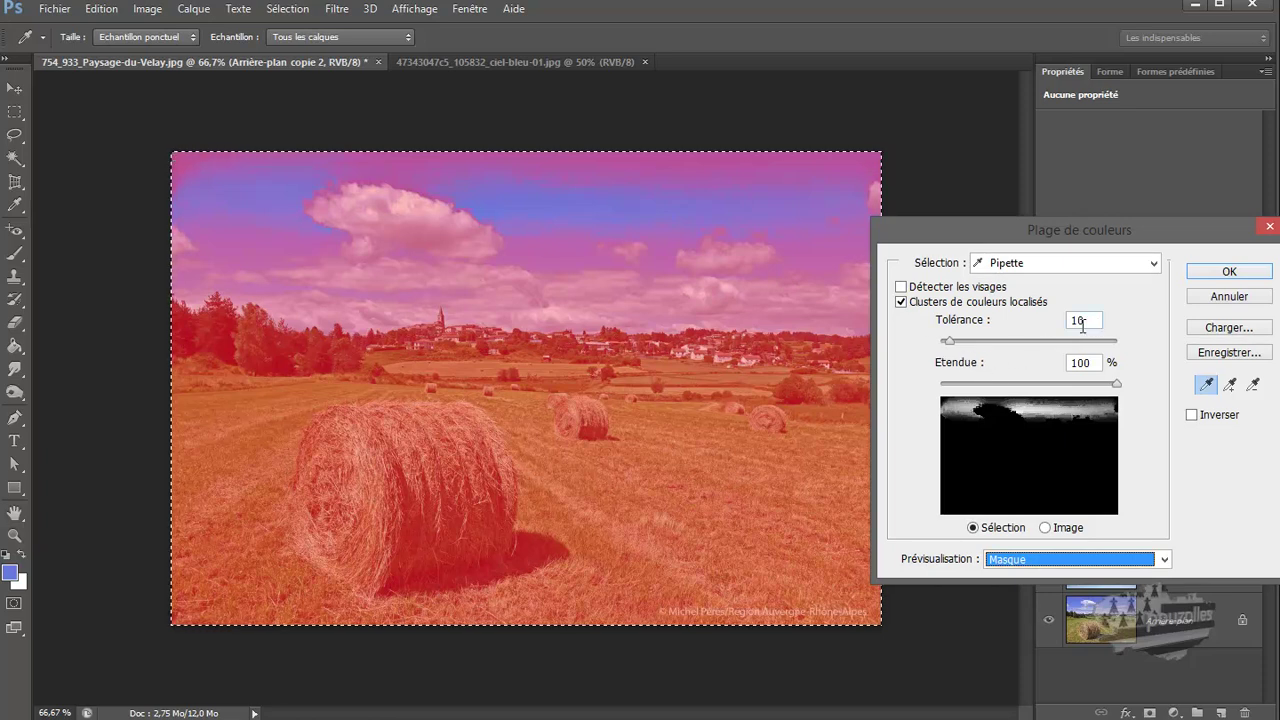
drag(948, 346, 967, 350)
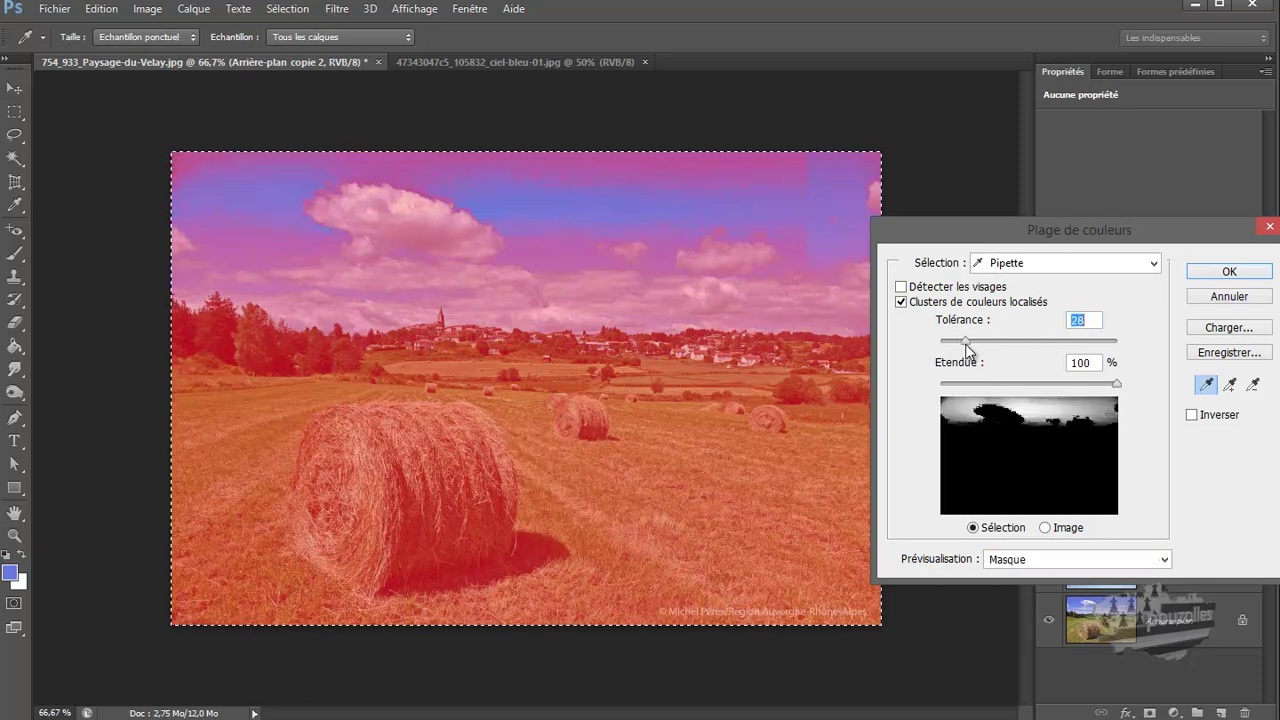
click(486, 216)
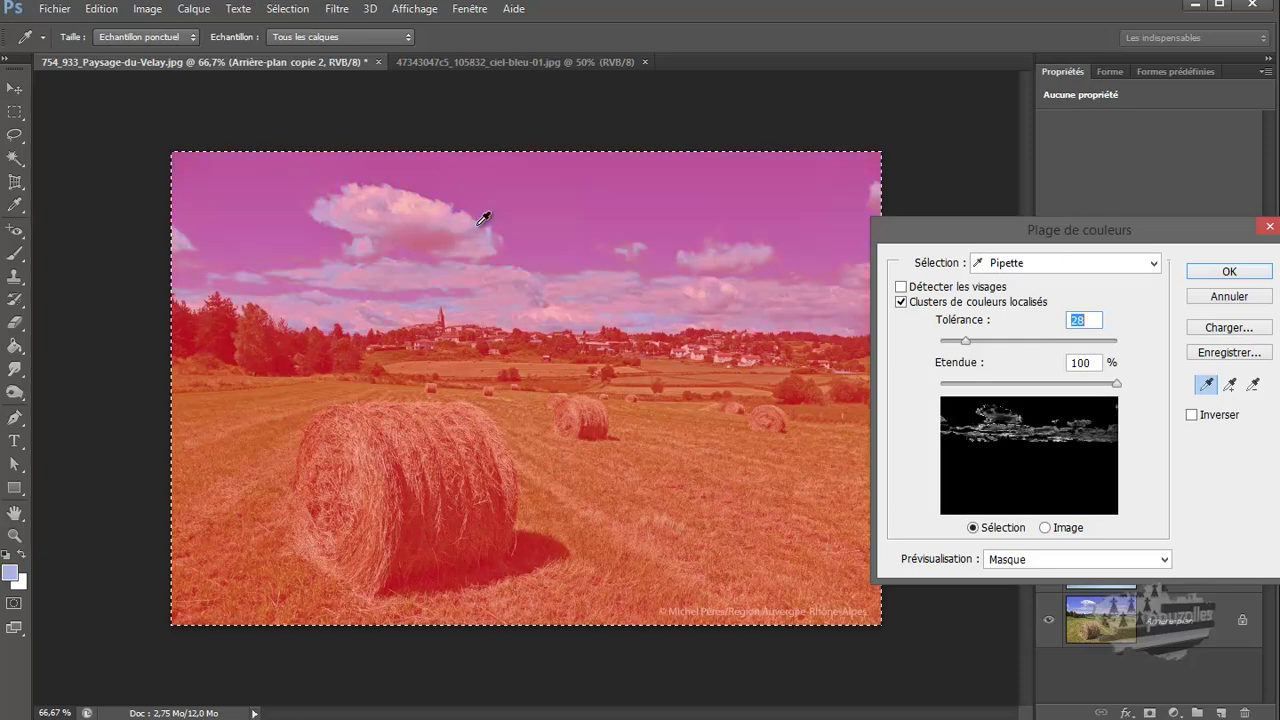
Add the blue sky beside the large cloud and the tones along its lower edge to the sampled colours.
click(1229, 386)
click(511, 213)
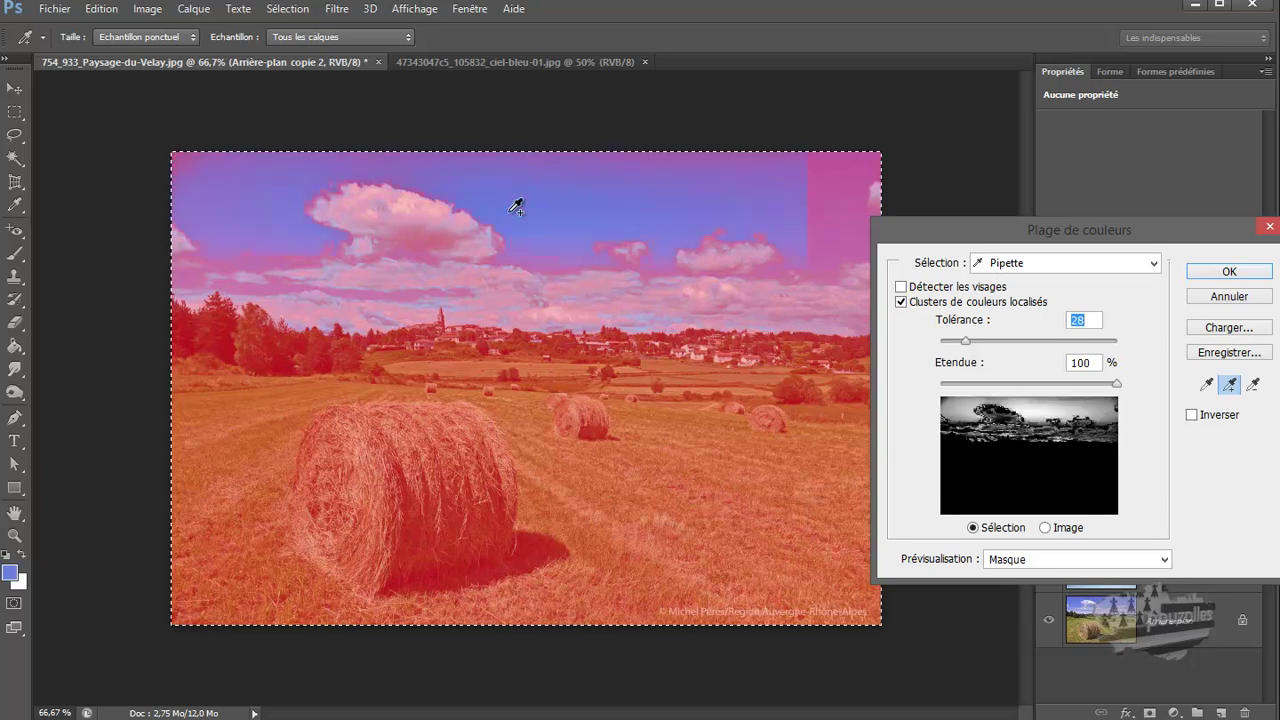
click(505, 236)
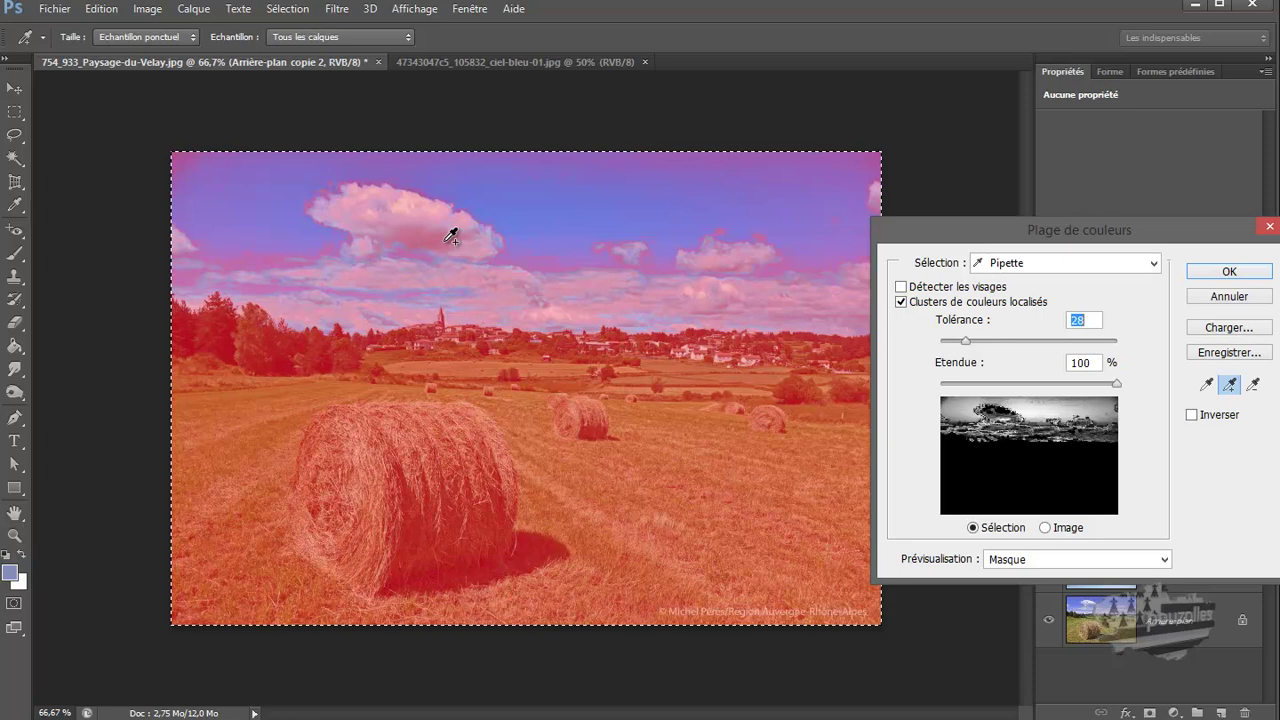
Set the Color Range tolerance to 9 and add samples from the upper blue sky, the small central cloud and the cloud bank below it.
drag(964, 341, 947, 341)
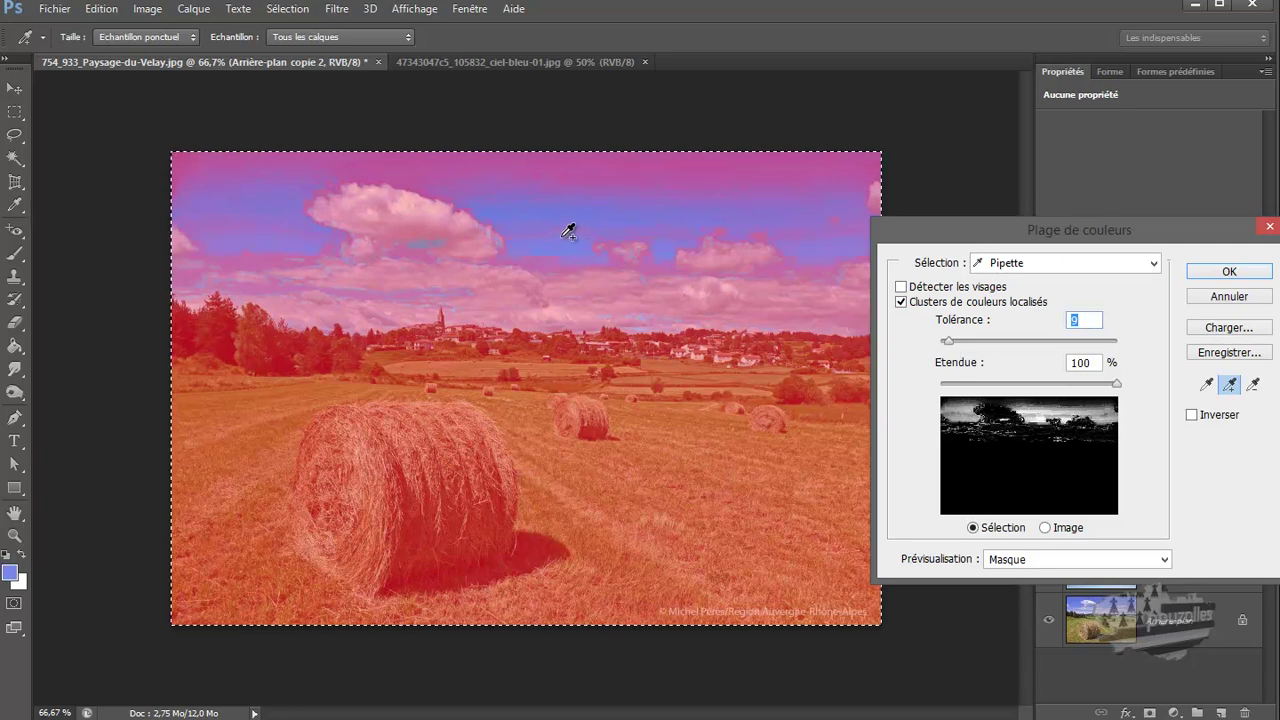
click(567, 169)
click(572, 190)
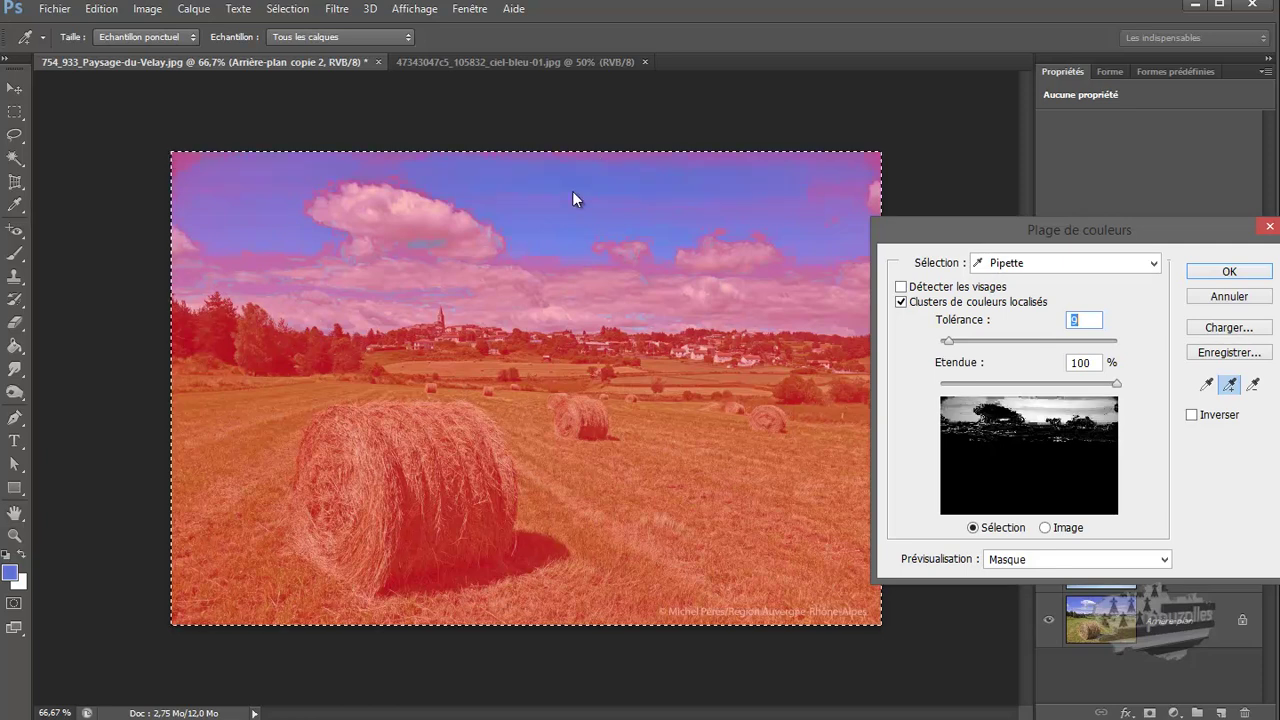
click(615, 241)
click(609, 266)
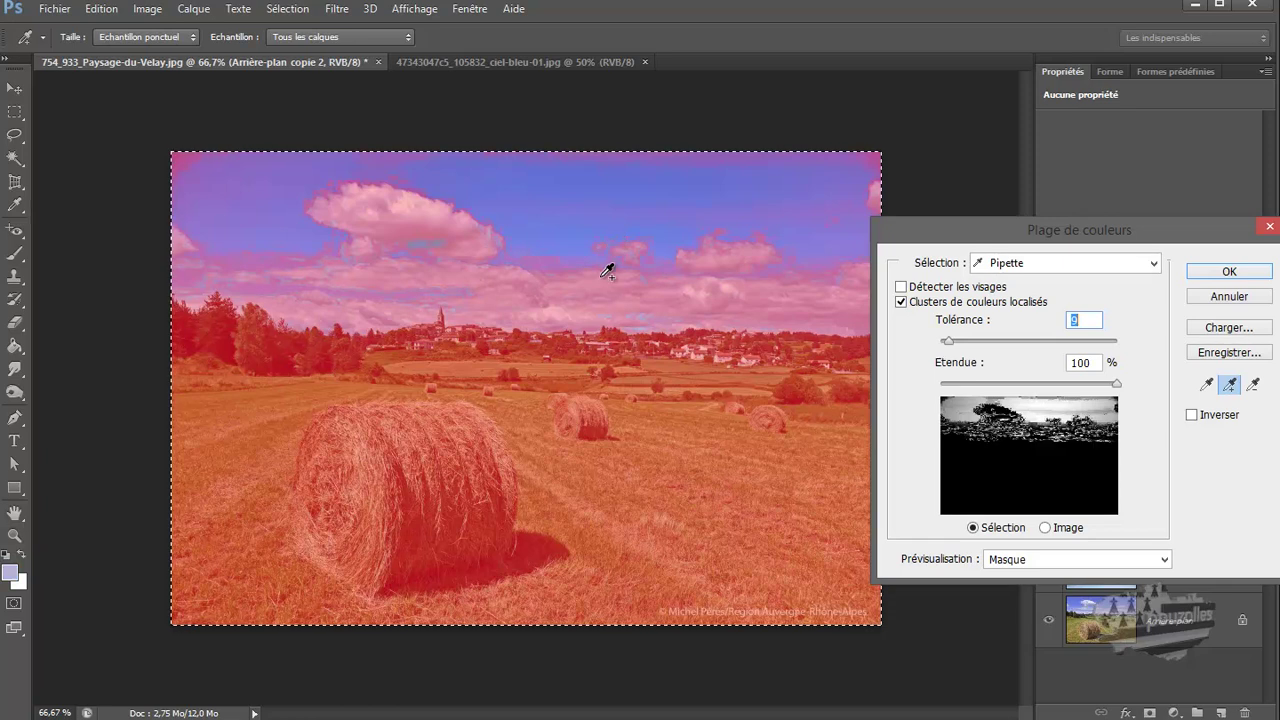
click(578, 265)
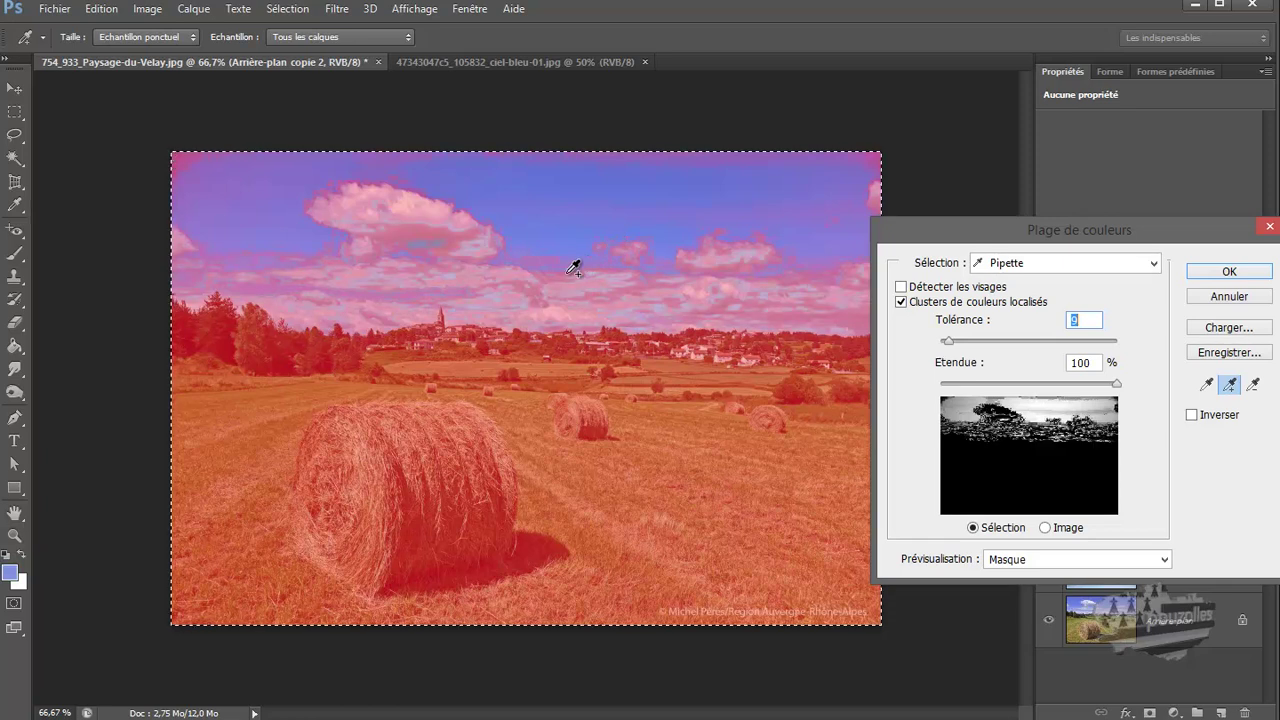
click(555, 254)
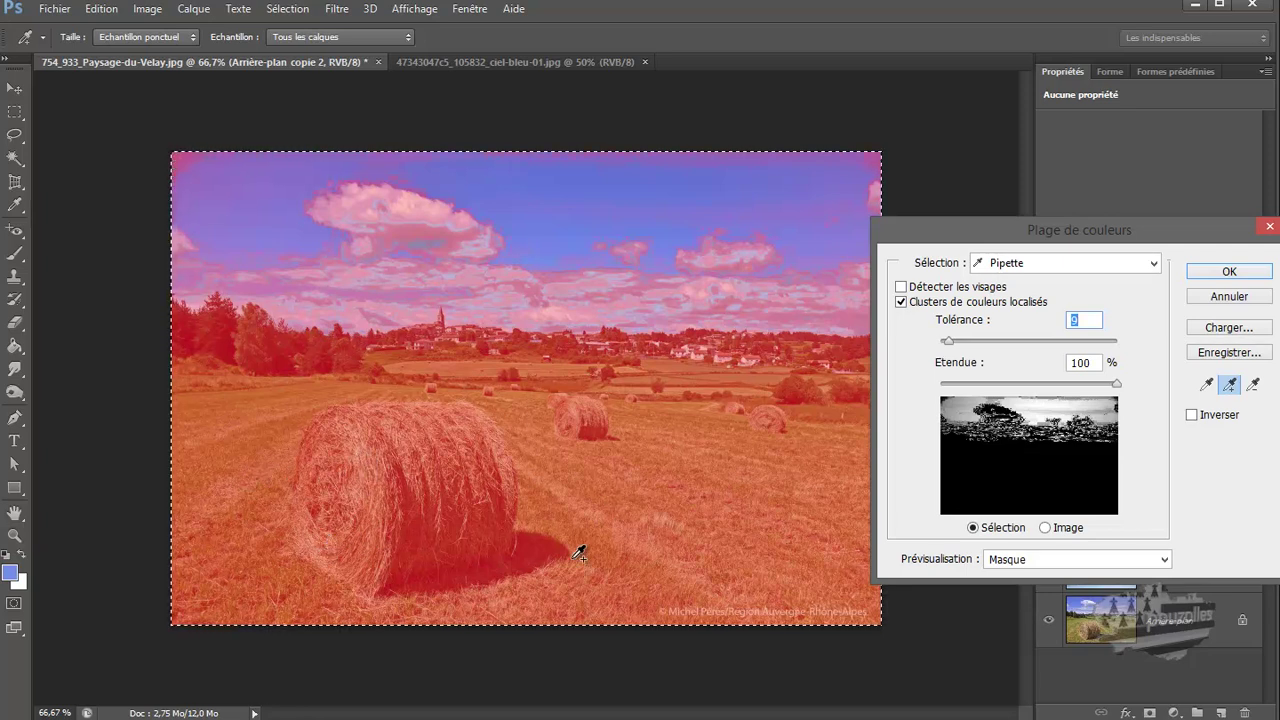
click(638, 280)
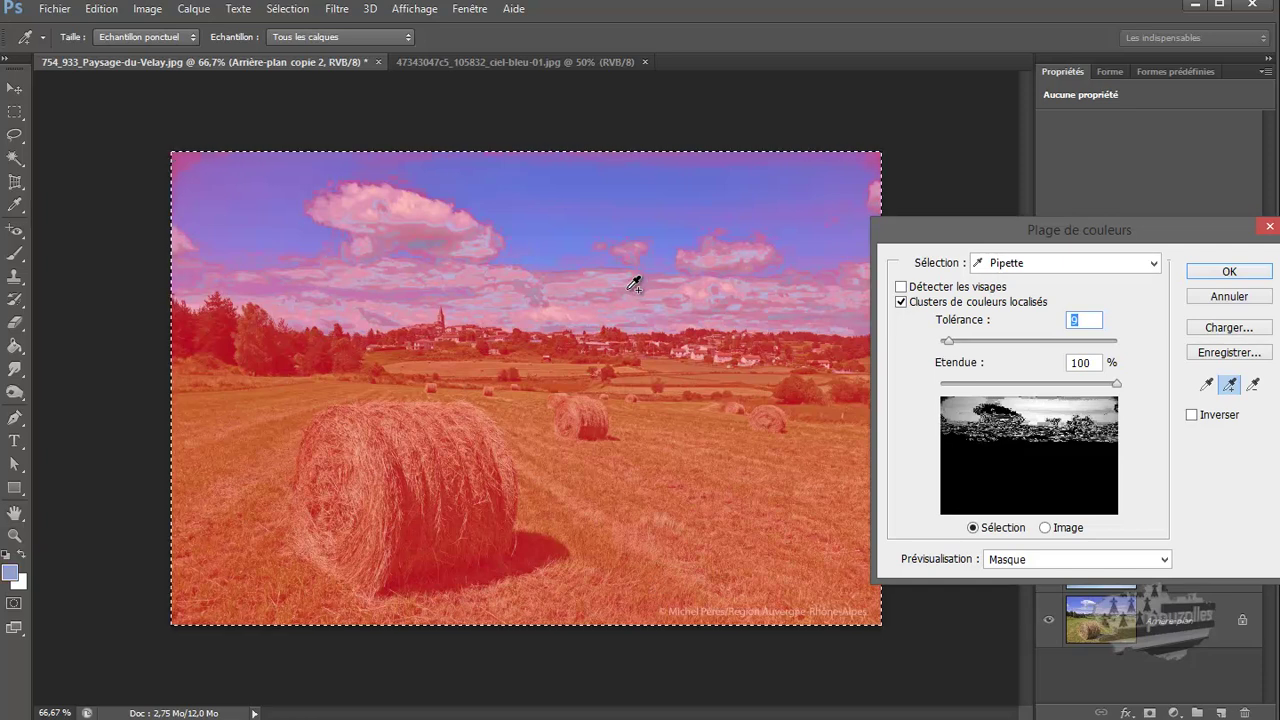
click(623, 279)
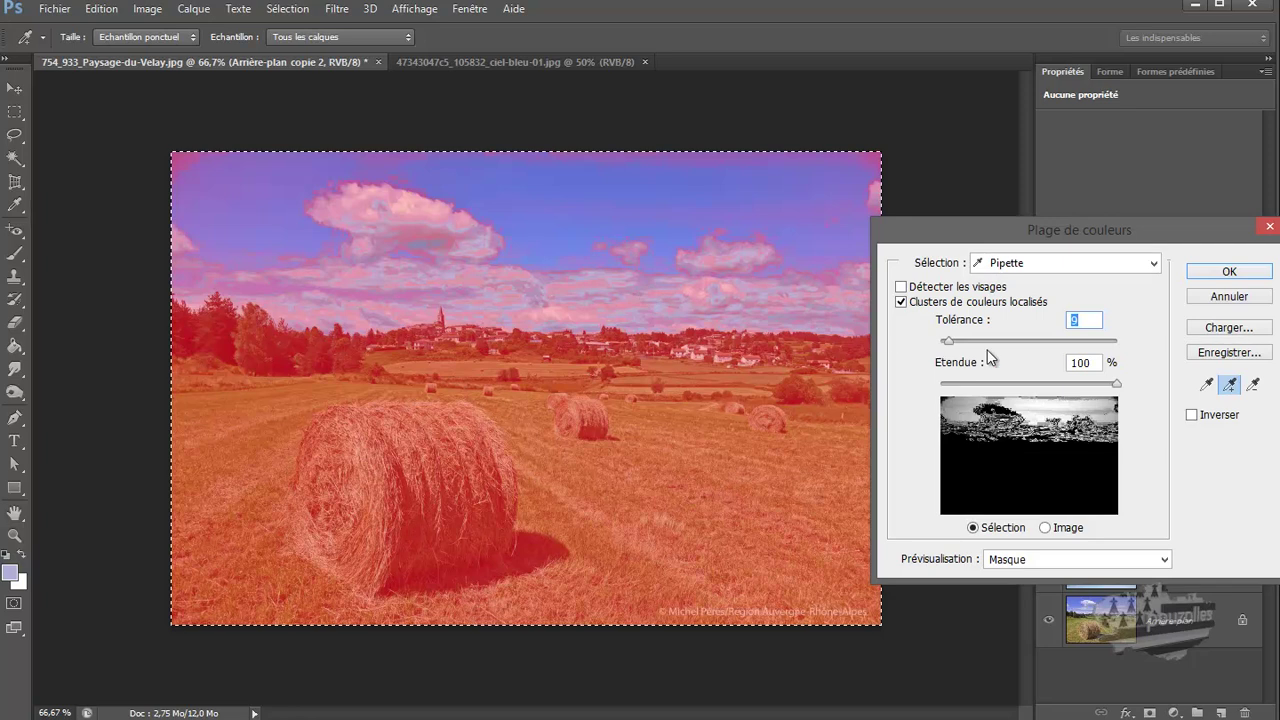
Set the Color Range tolerance to 16 and add the tones of the small cloud above the village houses to the sampled colours.
drag(948, 341, 952, 342)
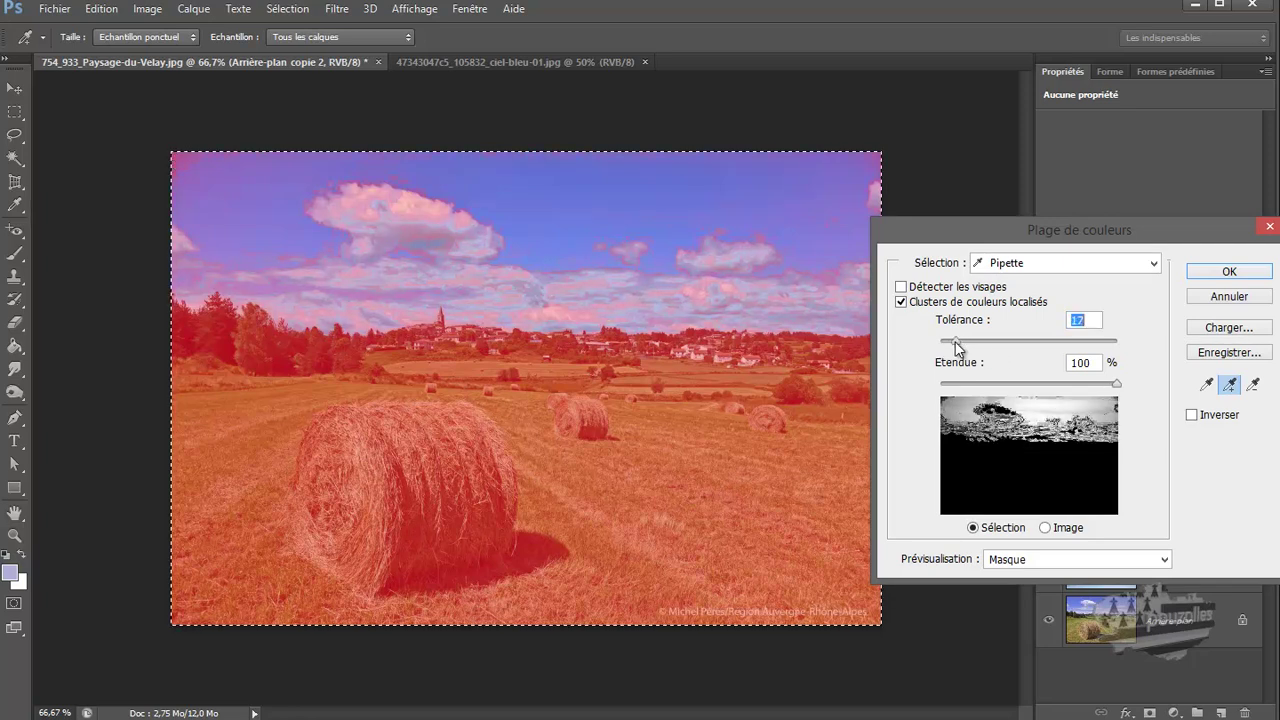
click(769, 264)
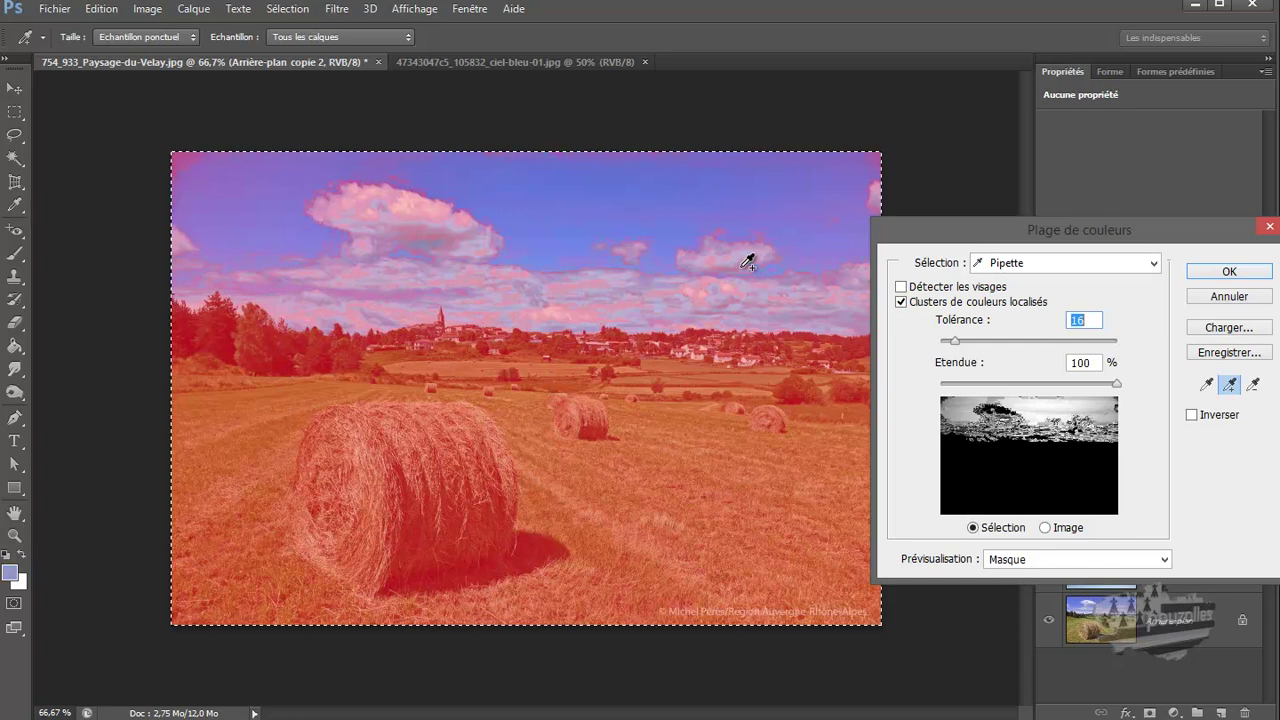
click(746, 262)
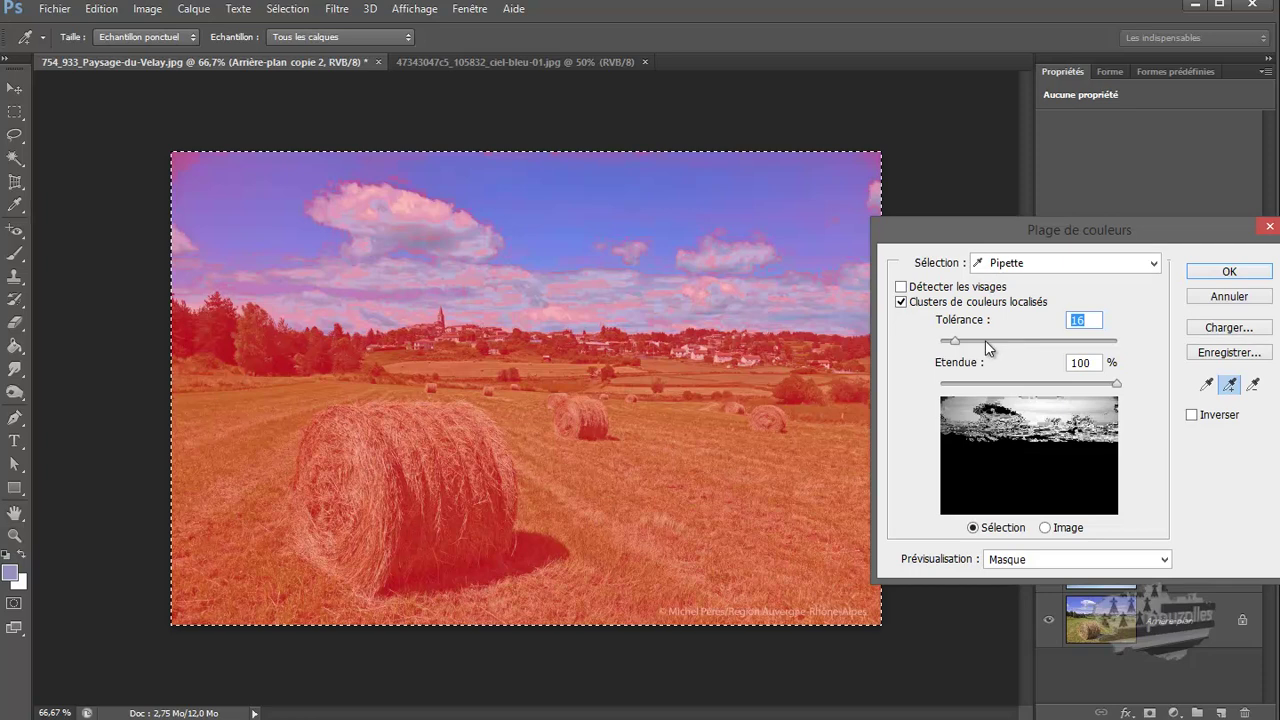
Set the Color Range tolerance to 78 and add the cloud tones just below and inside the large cloud to the sampled colours.
drag(977, 340, 1009, 341)
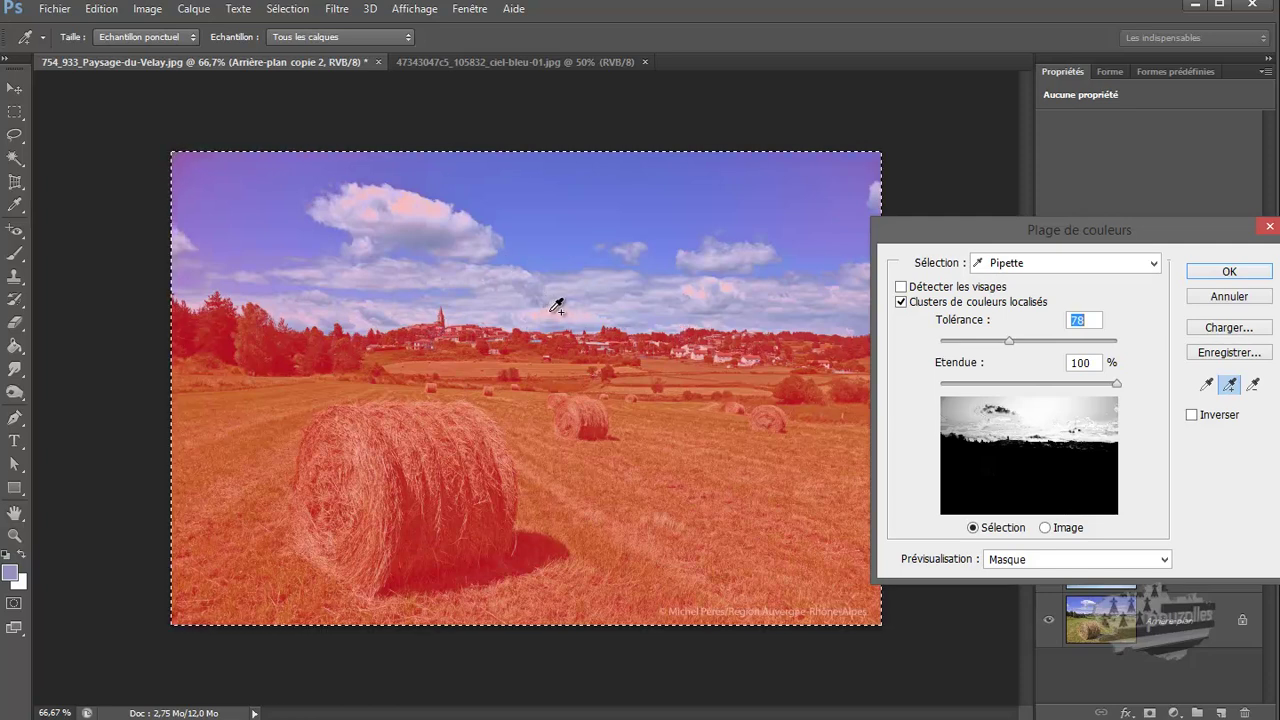
click(491, 272)
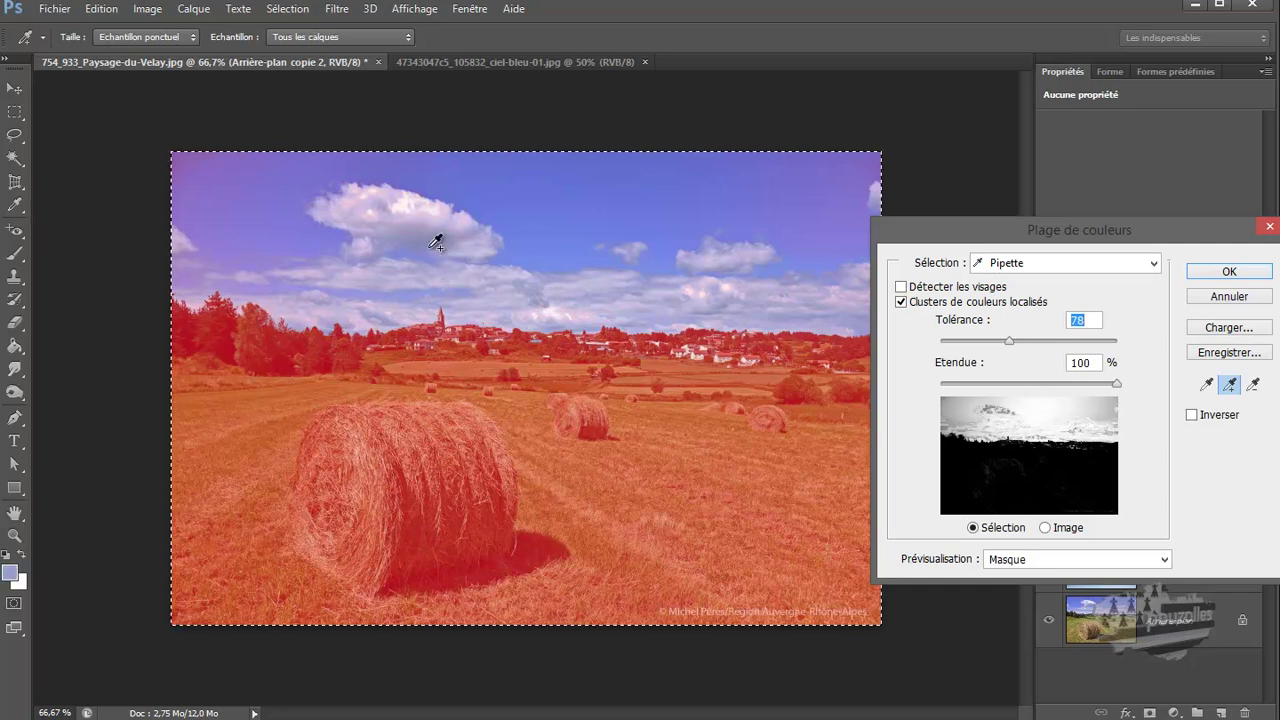
click(422, 214)
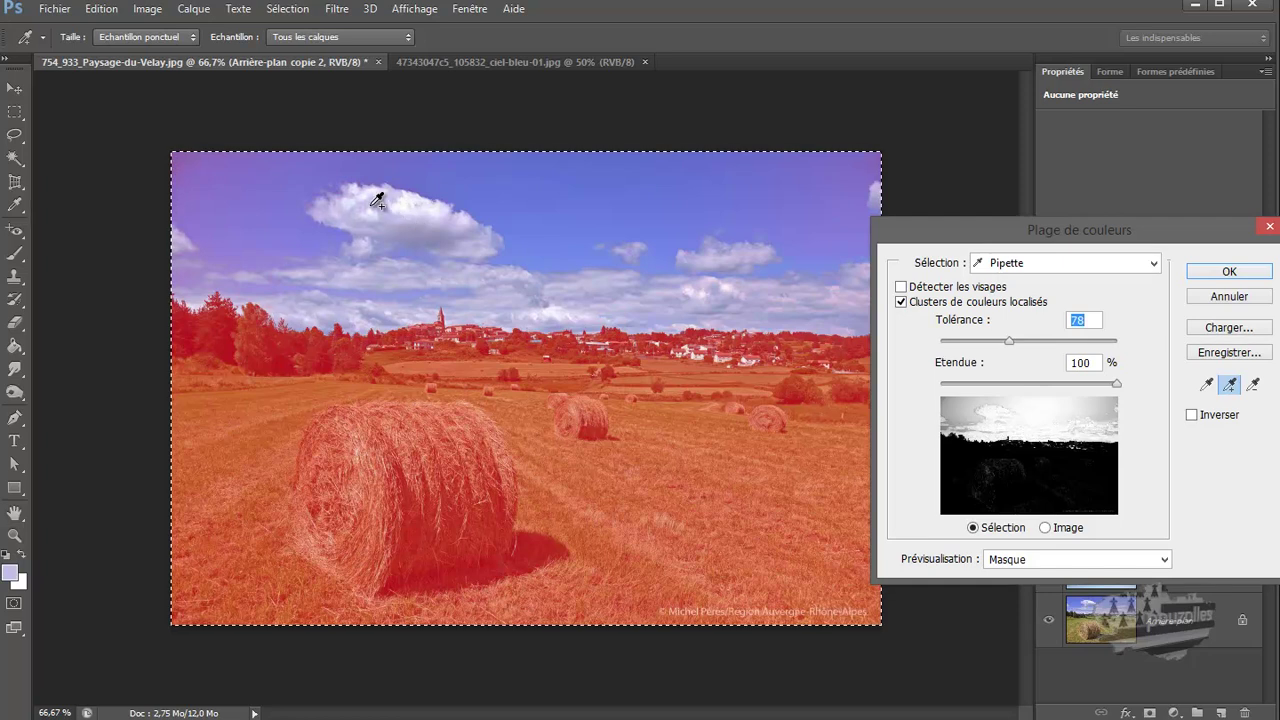
Add the blue sky beside the large cloud, the clouds above the left trees and the upper-right sky, and apply the Color Range selection.
click(282, 200)
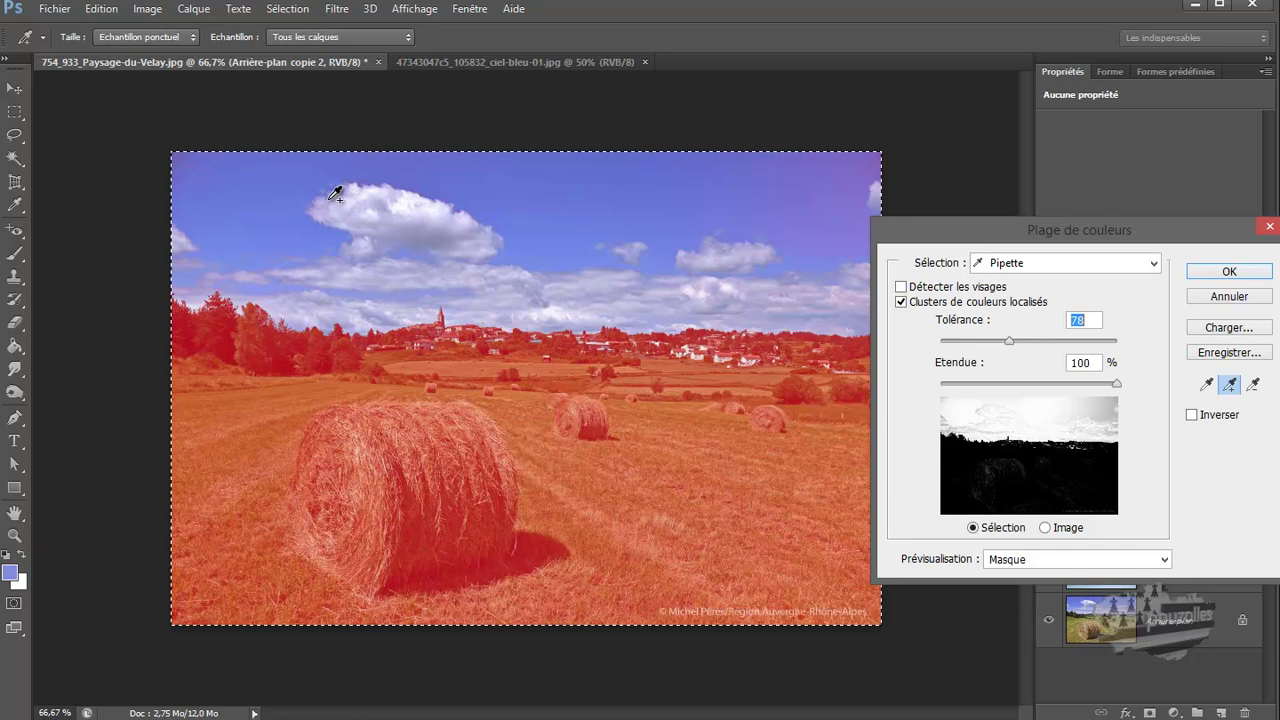
click(296, 257)
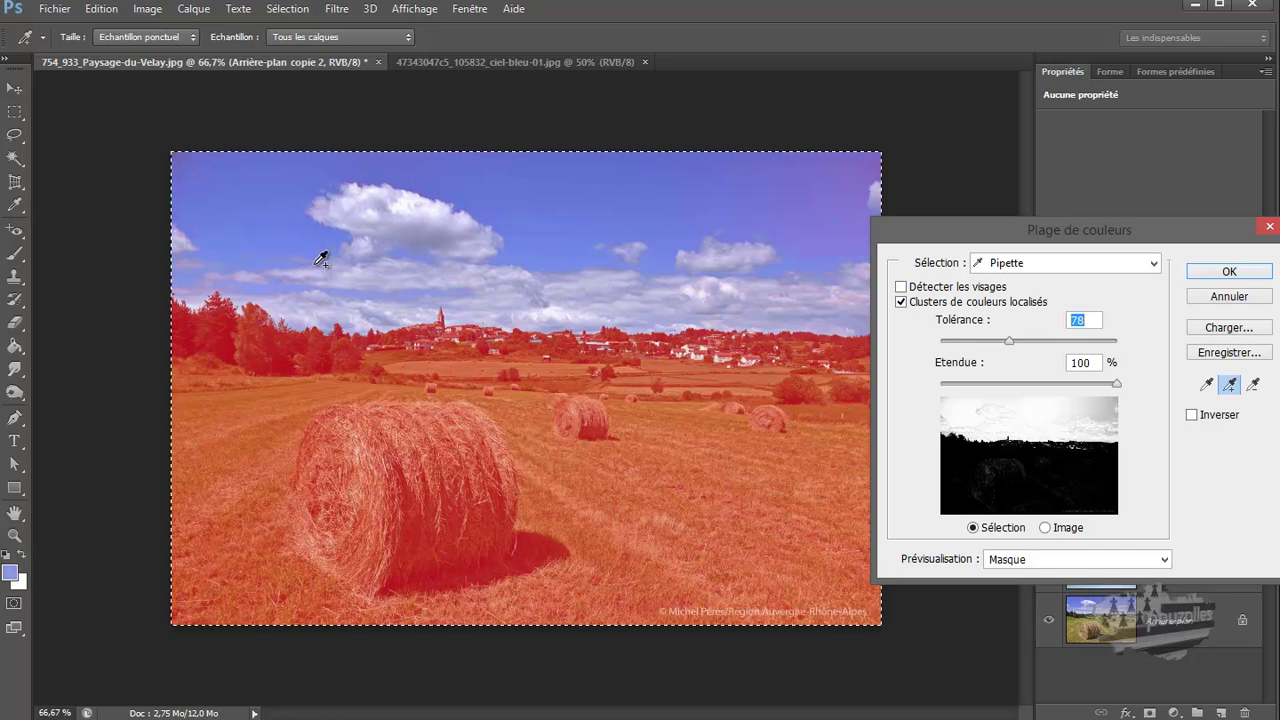
click(277, 296)
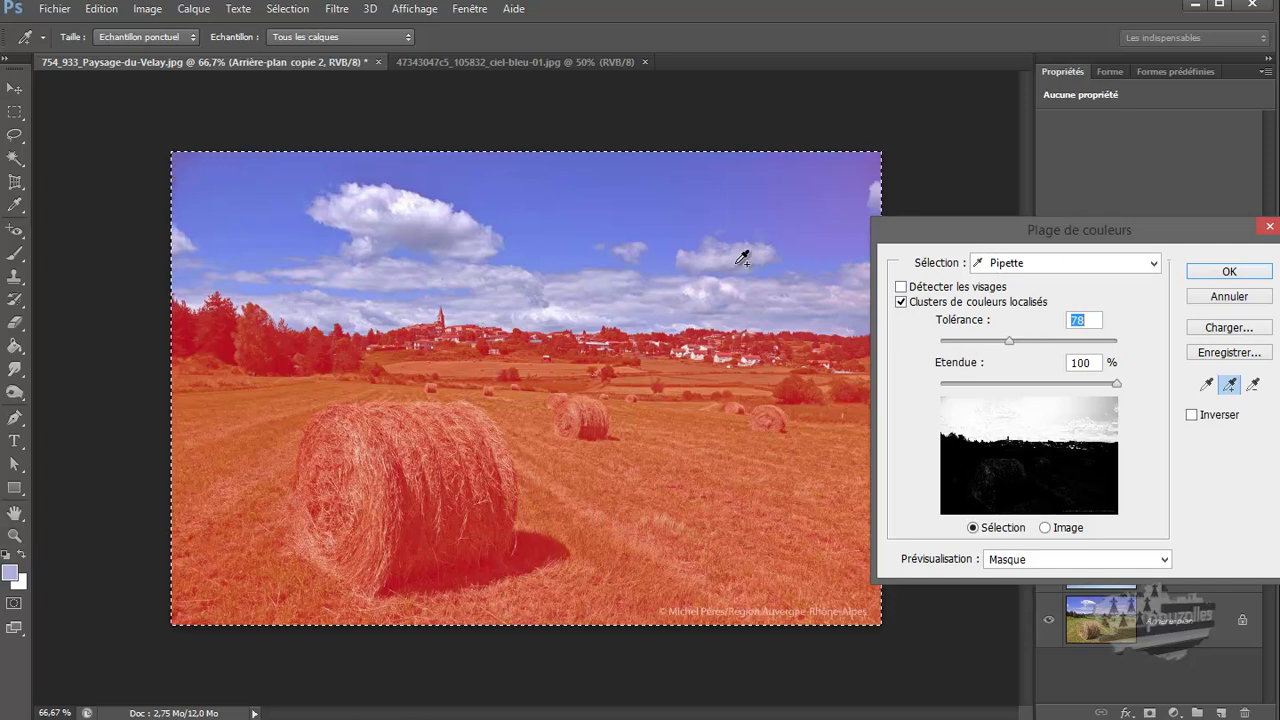
click(841, 194)
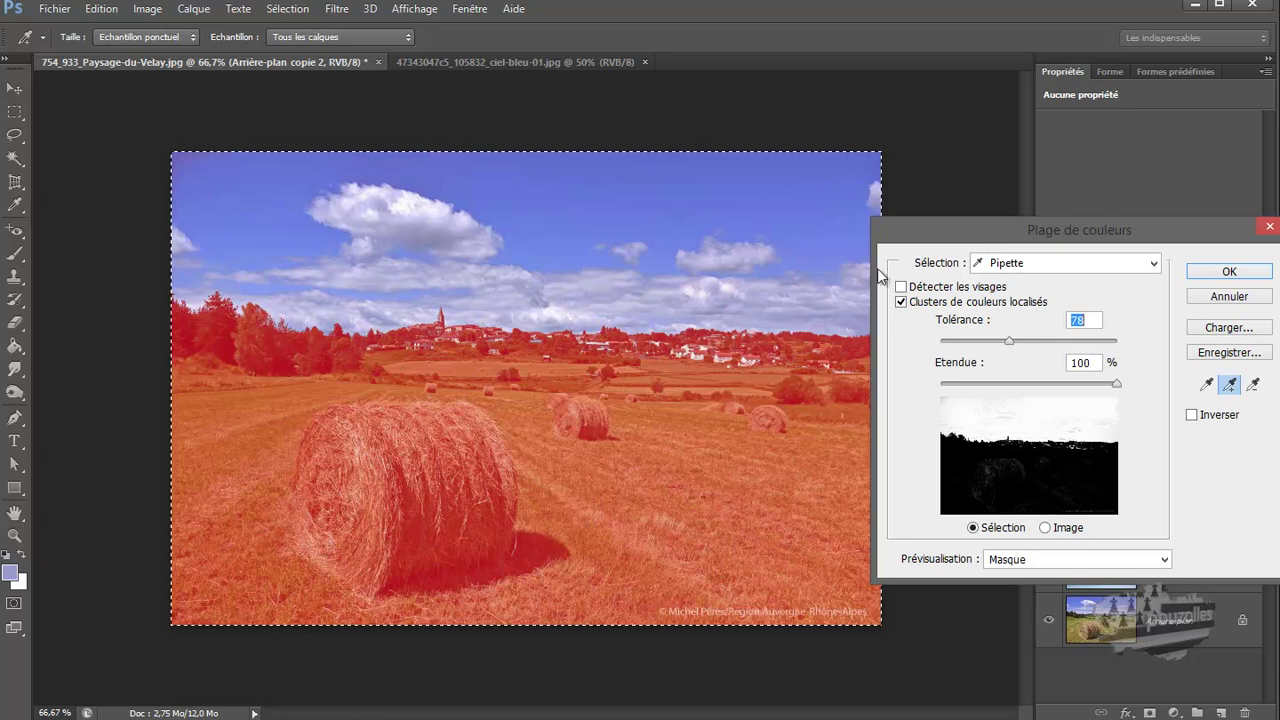
click(1229, 272)
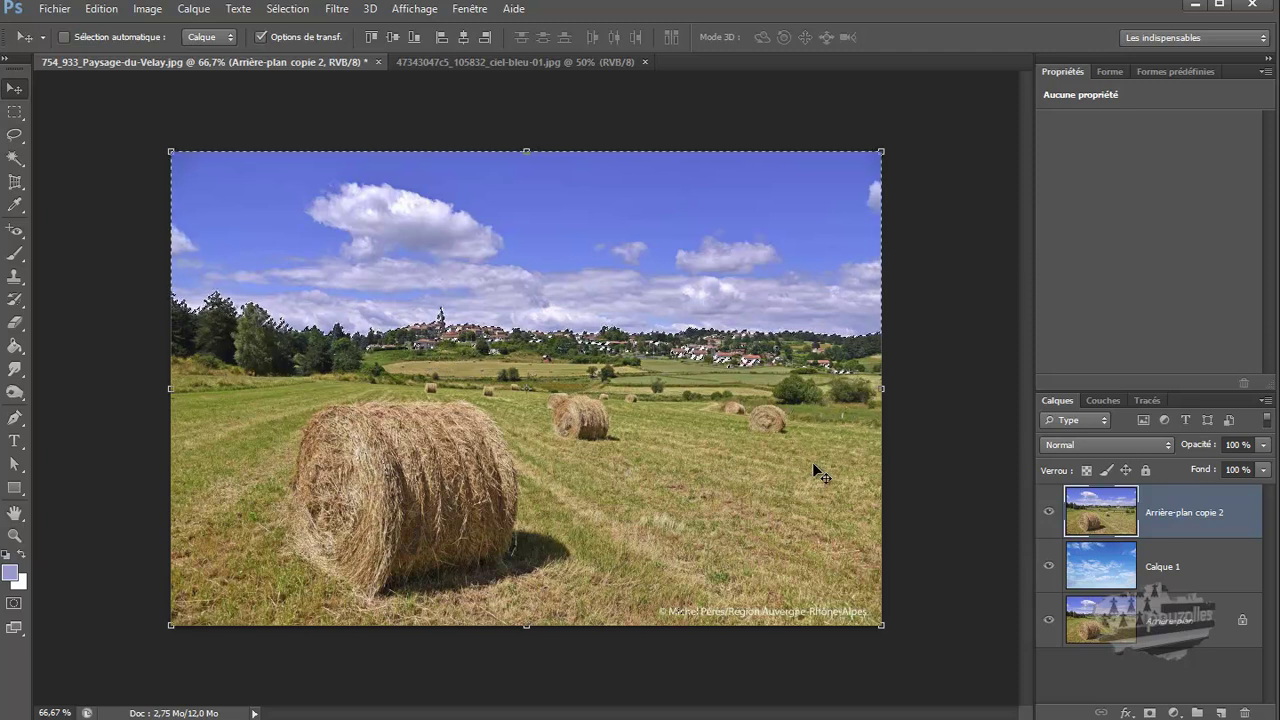
Add a trial freehand Lasso area on the grass beside the middle hay bale to the selection and subtract it again.
click(17, 141)
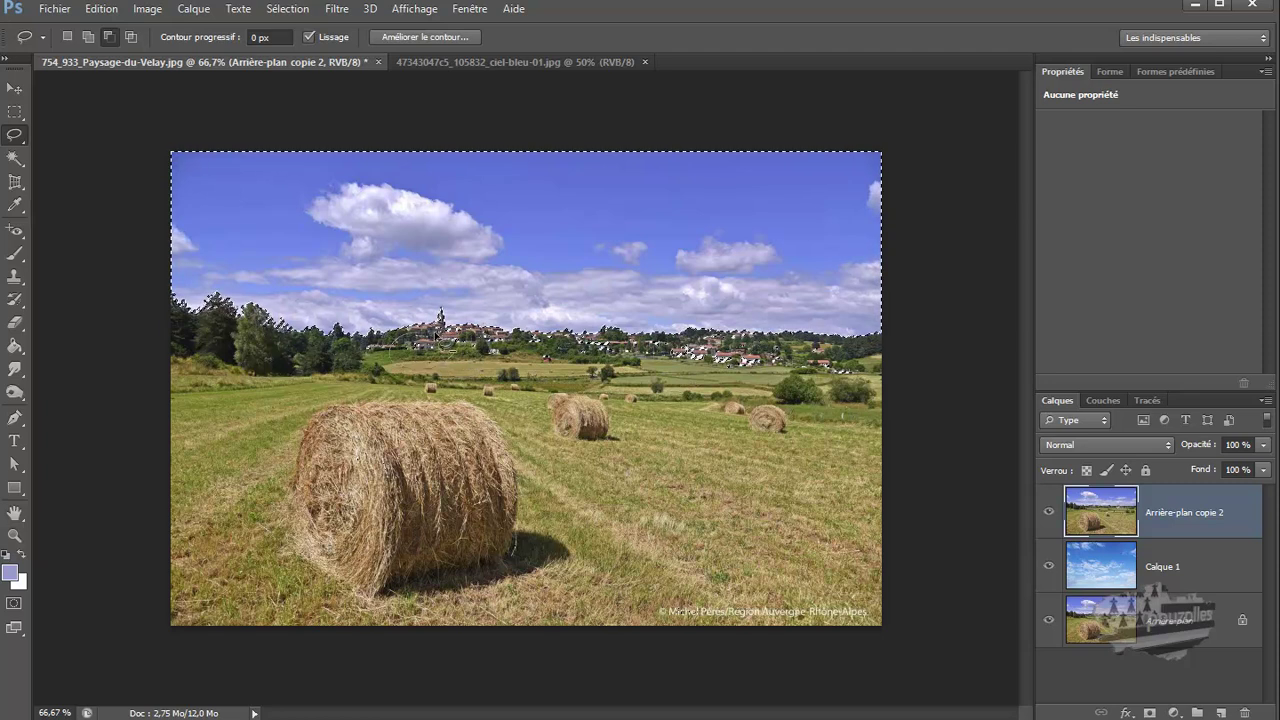
click(27, 40)
click(27, 40)
click(108, 37)
click(89, 36)
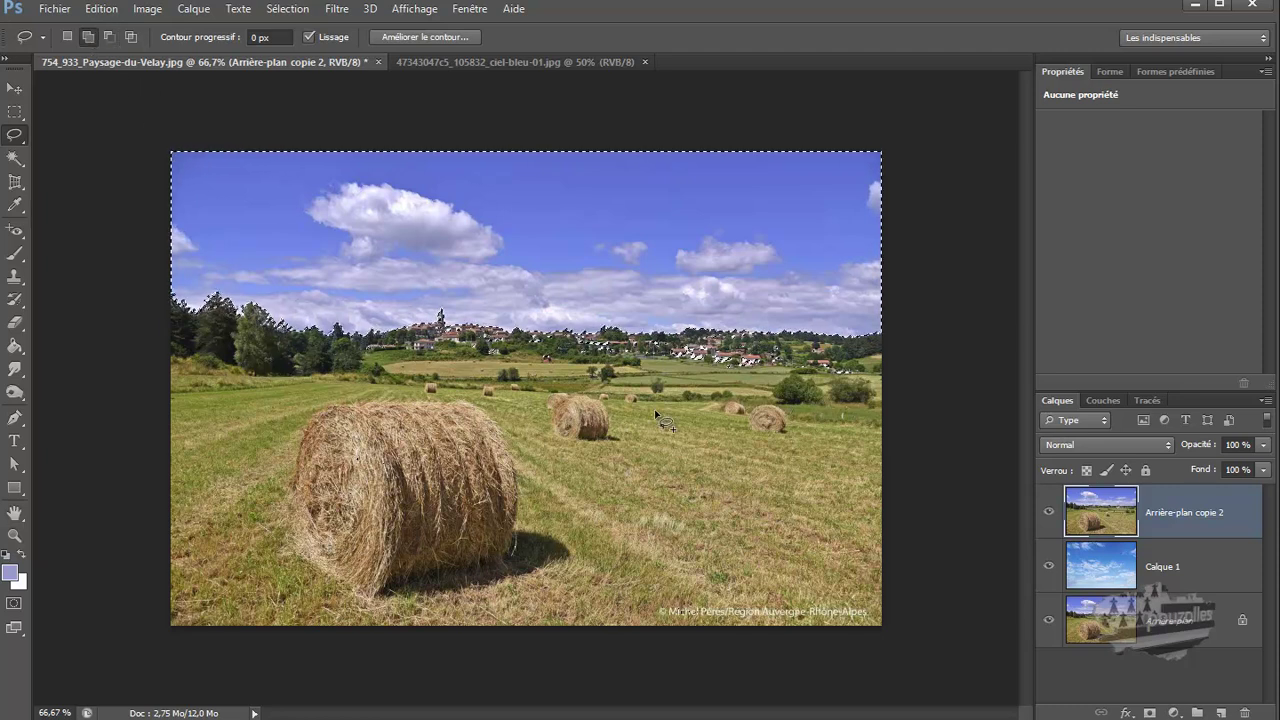
drag(588, 436, 688, 402)
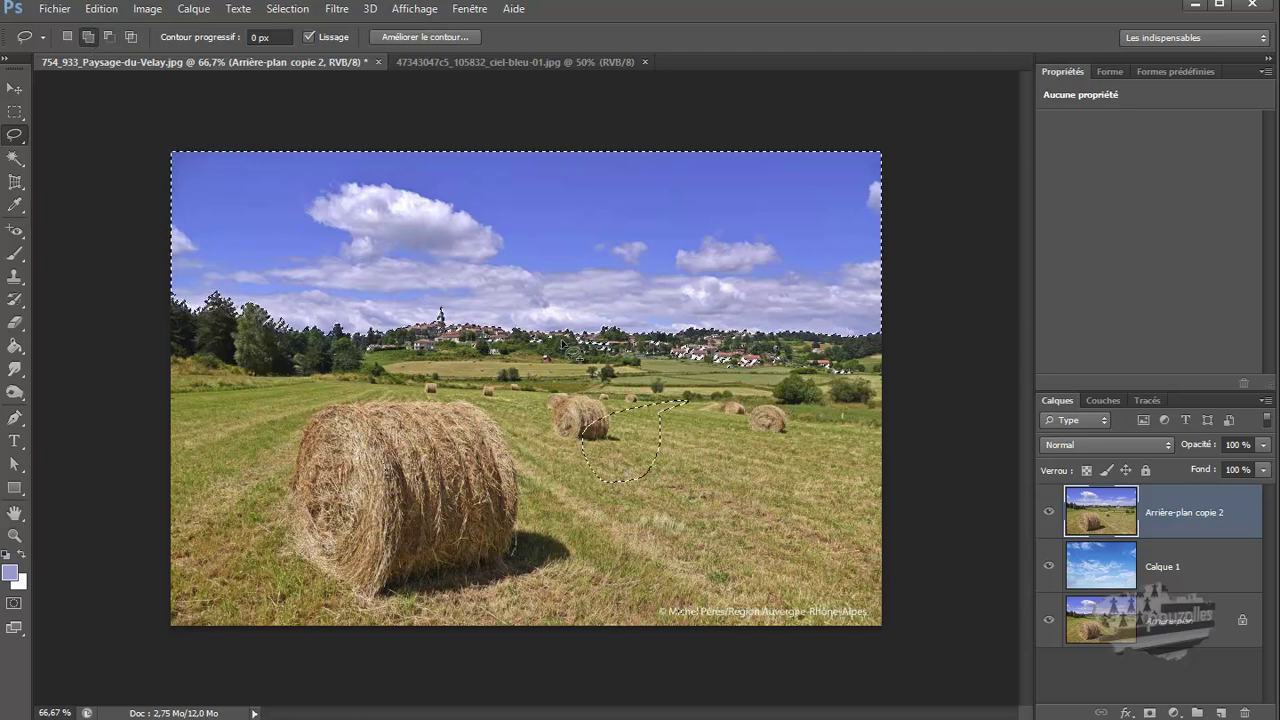
click(110, 36)
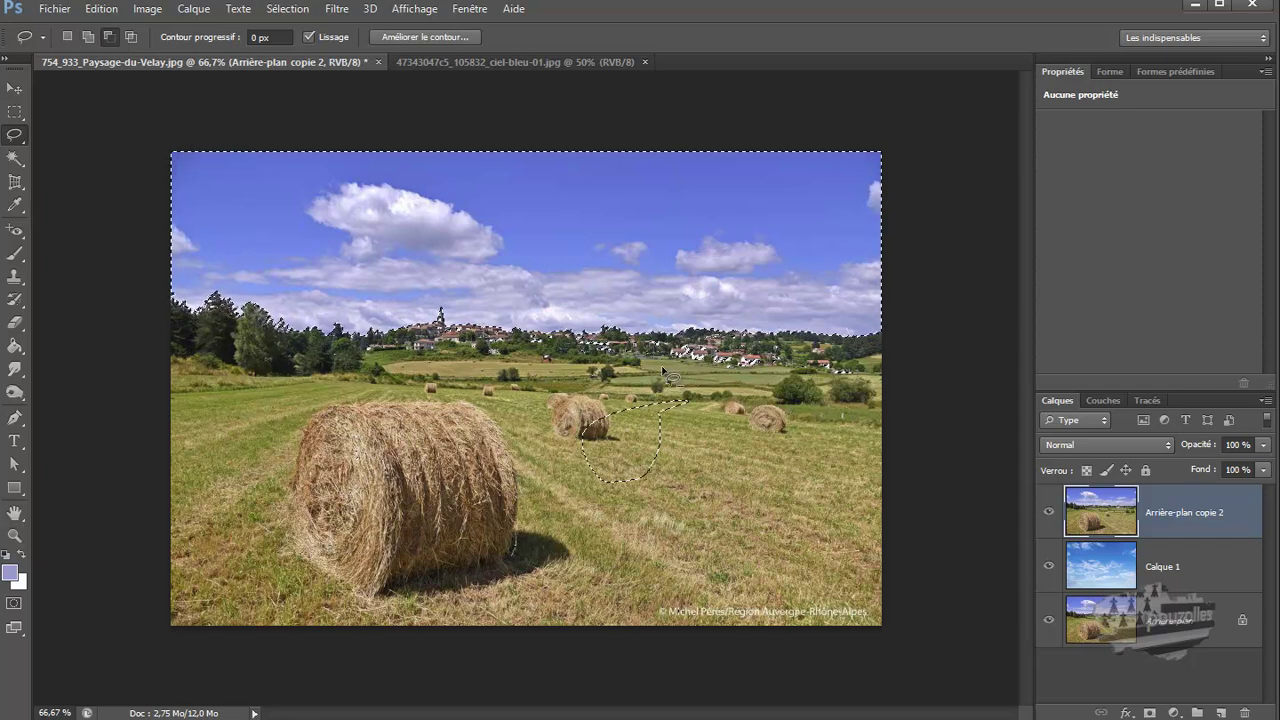
drag(745, 418, 748, 420)
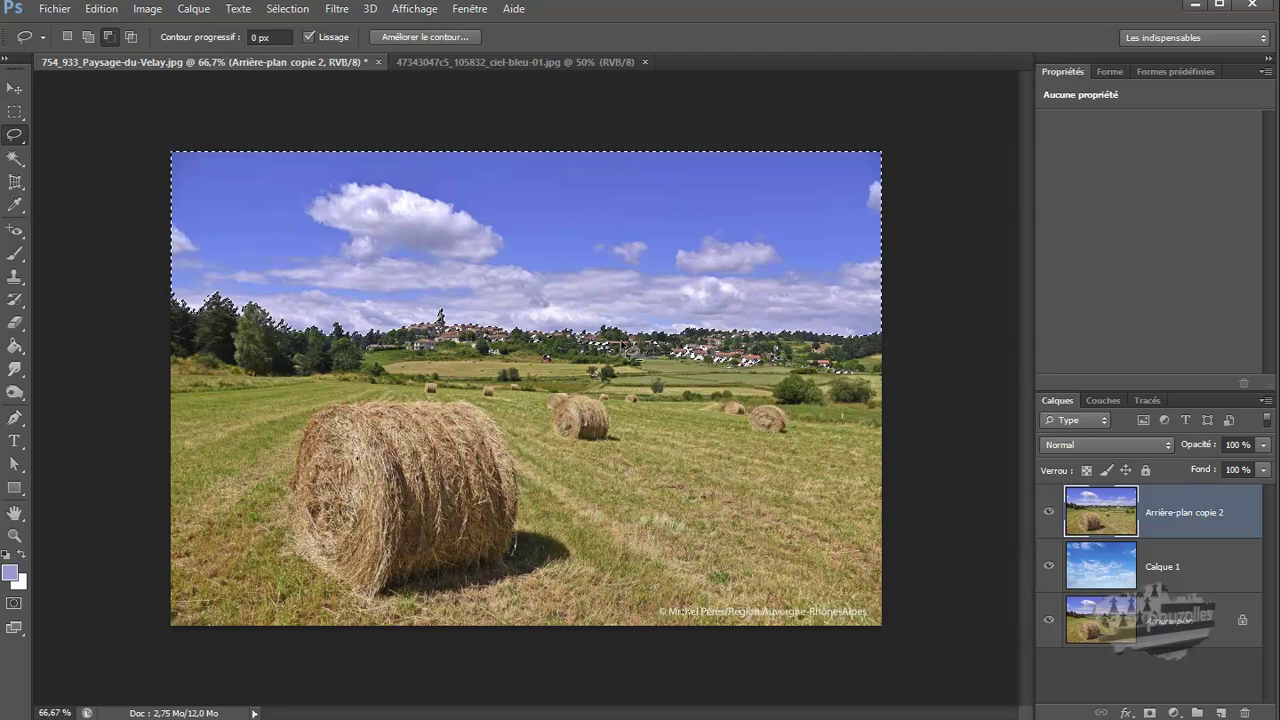
Subtract the stray selected patches on the houses left of the church hill from the sky selection with the Lasso at 200% zoom.
click(15, 536)
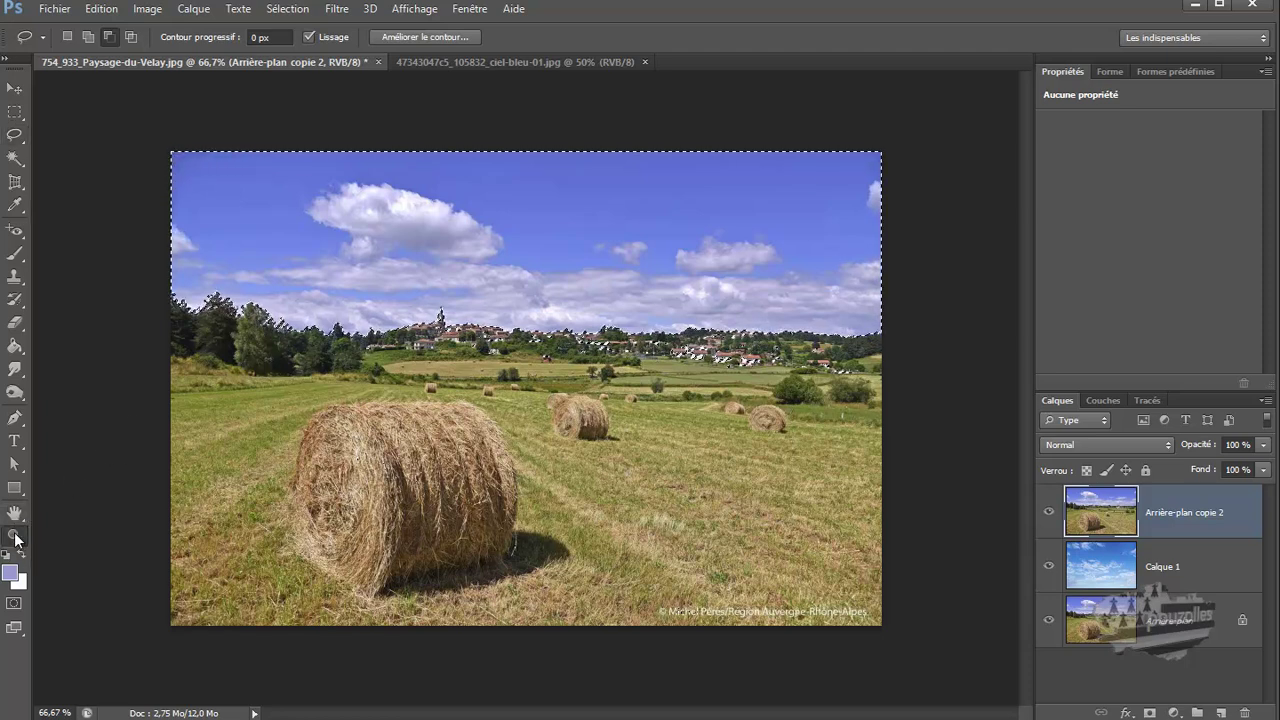
drag(500, 366, 836, 451)
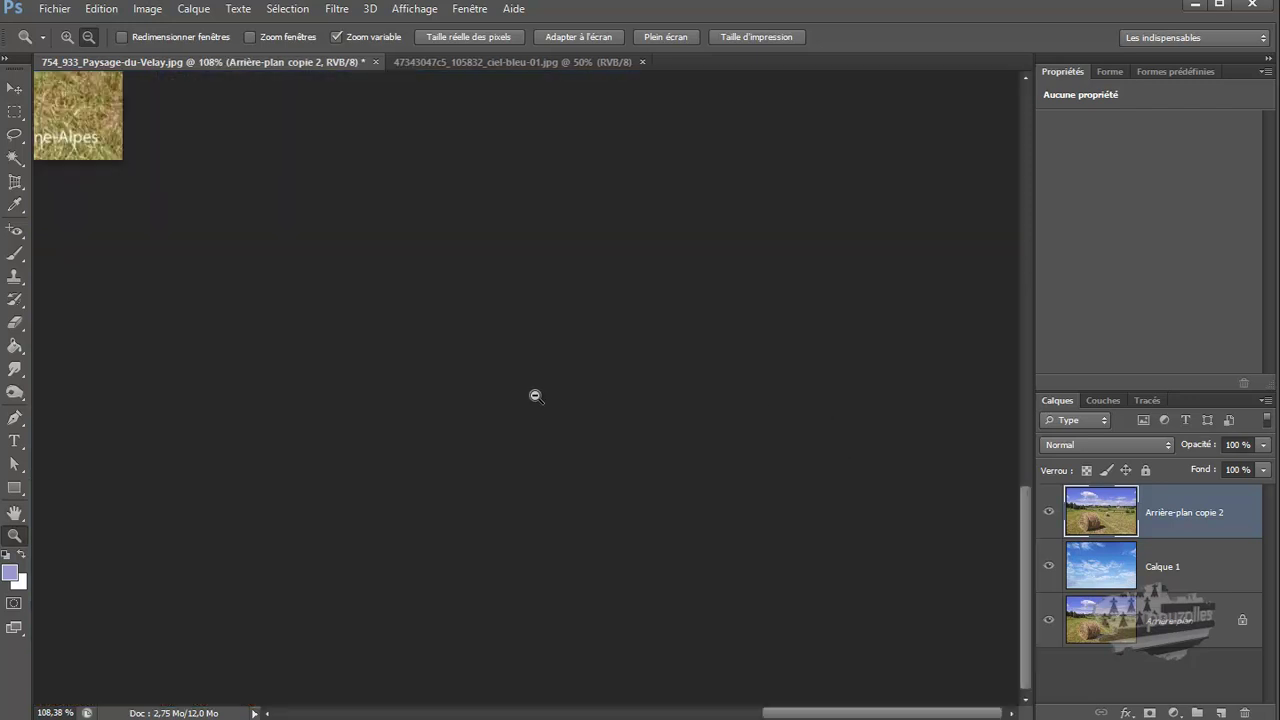
scroll(482, 388, up, 6)
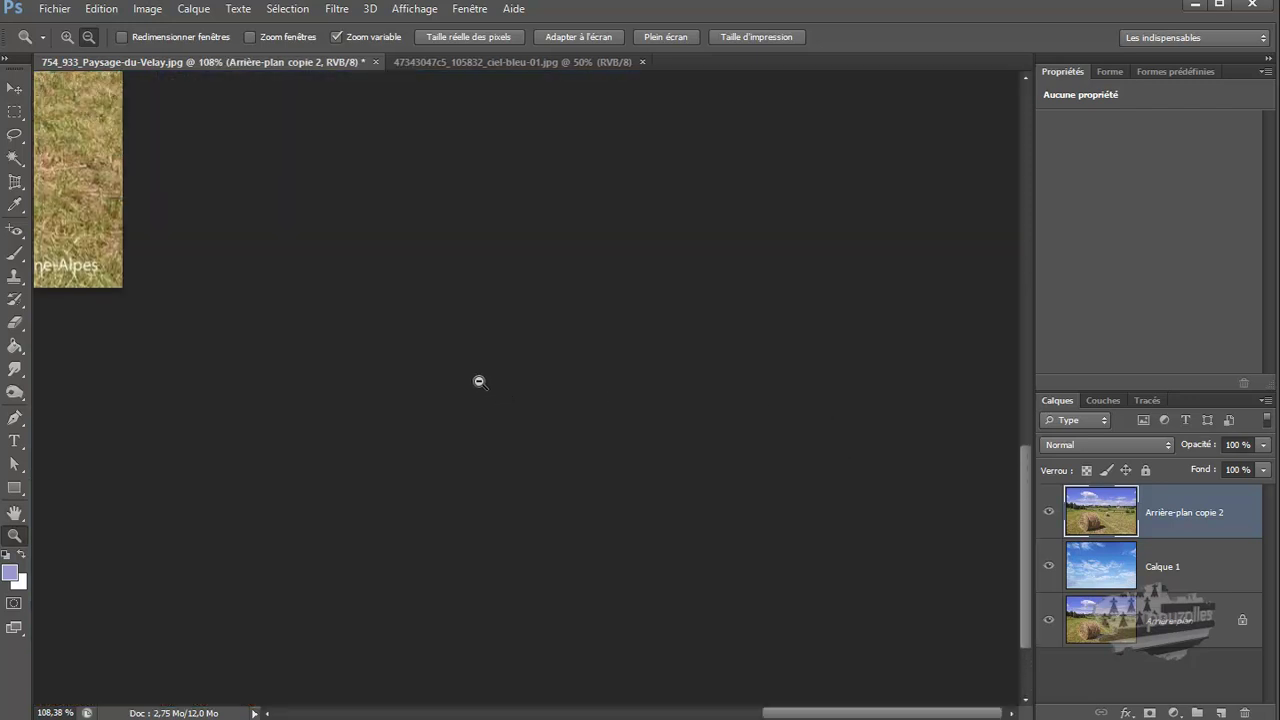
scroll(480, 385, up, 5)
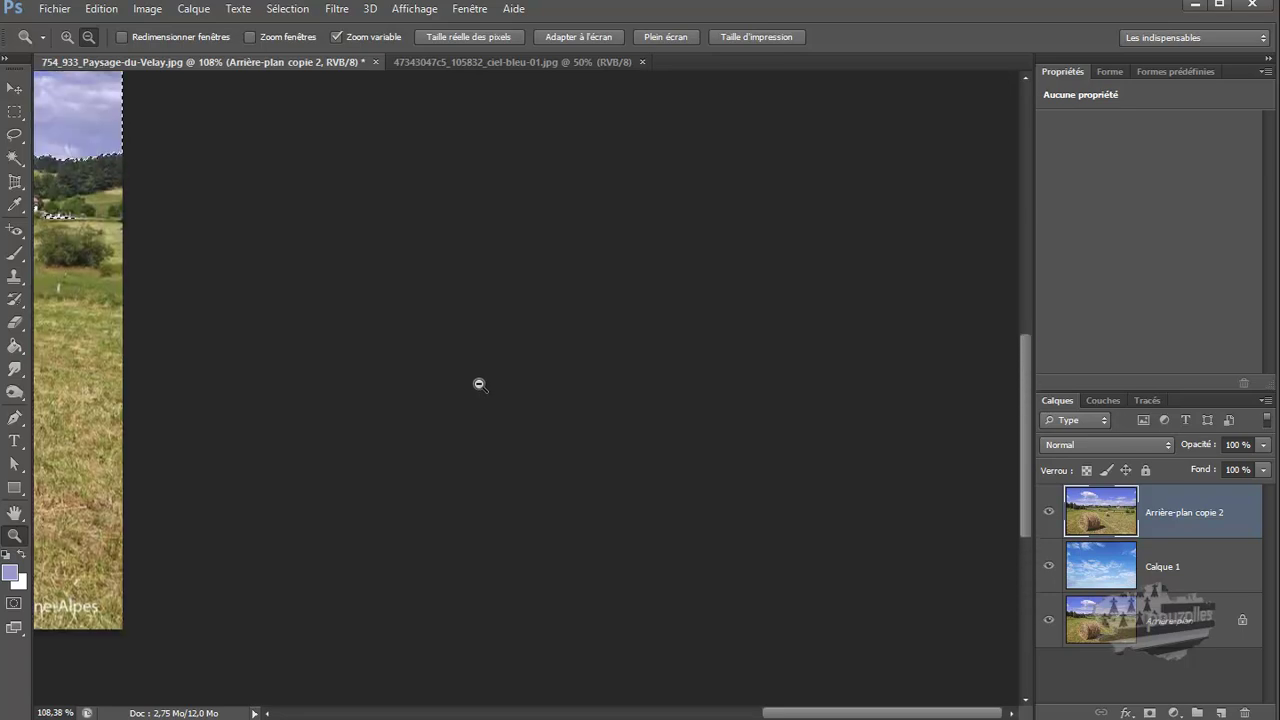
drag(840, 716, 625, 716)
drag(1025, 440, 1019, 400)
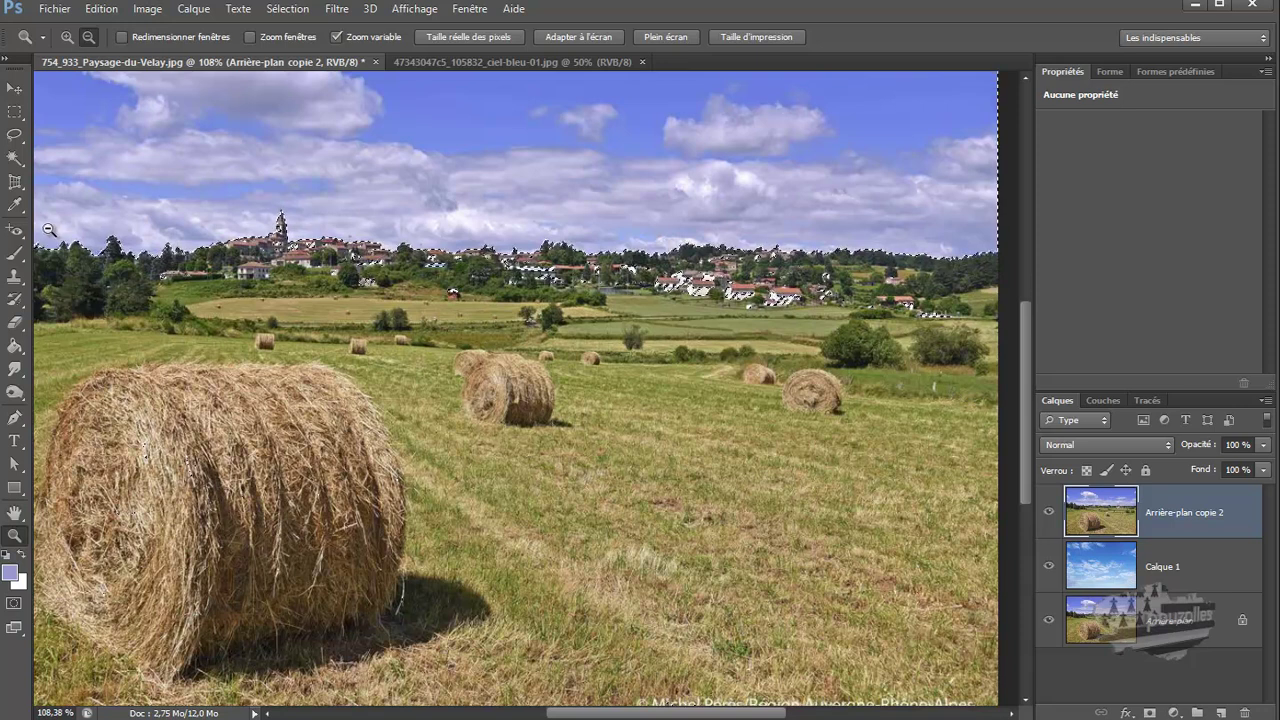
click(15, 134)
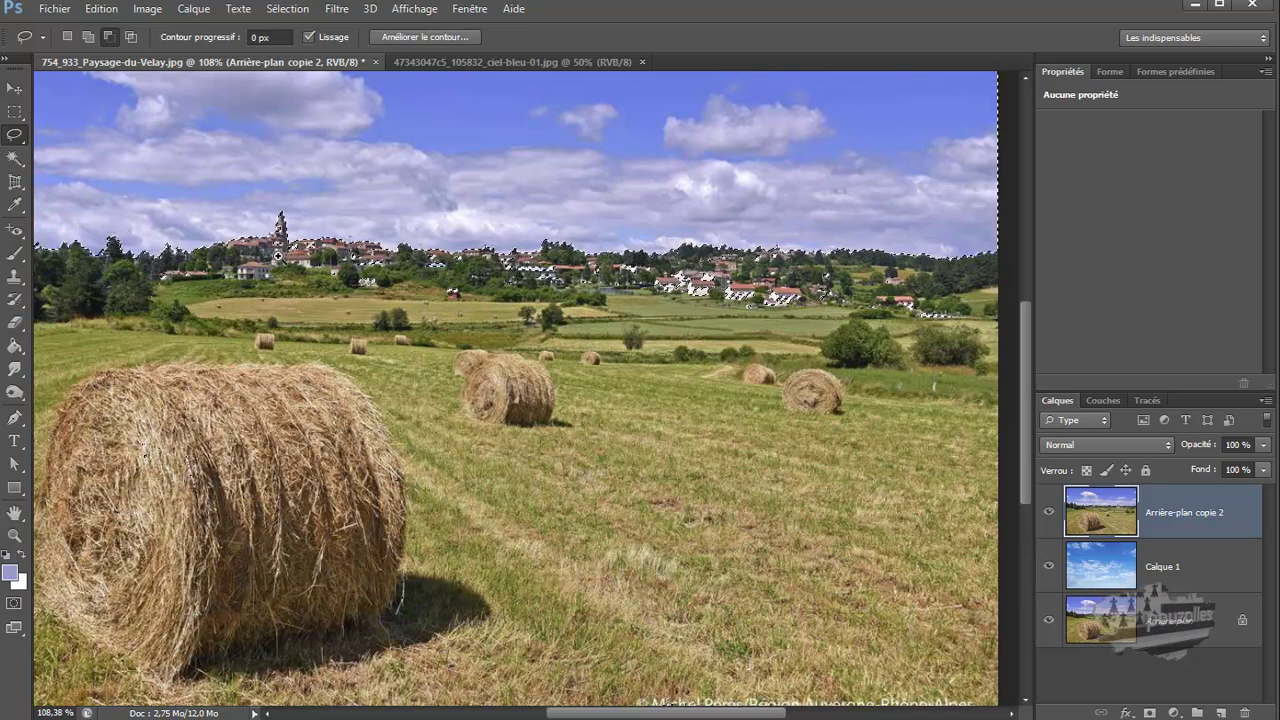
scroll(278, 255, up, 1)
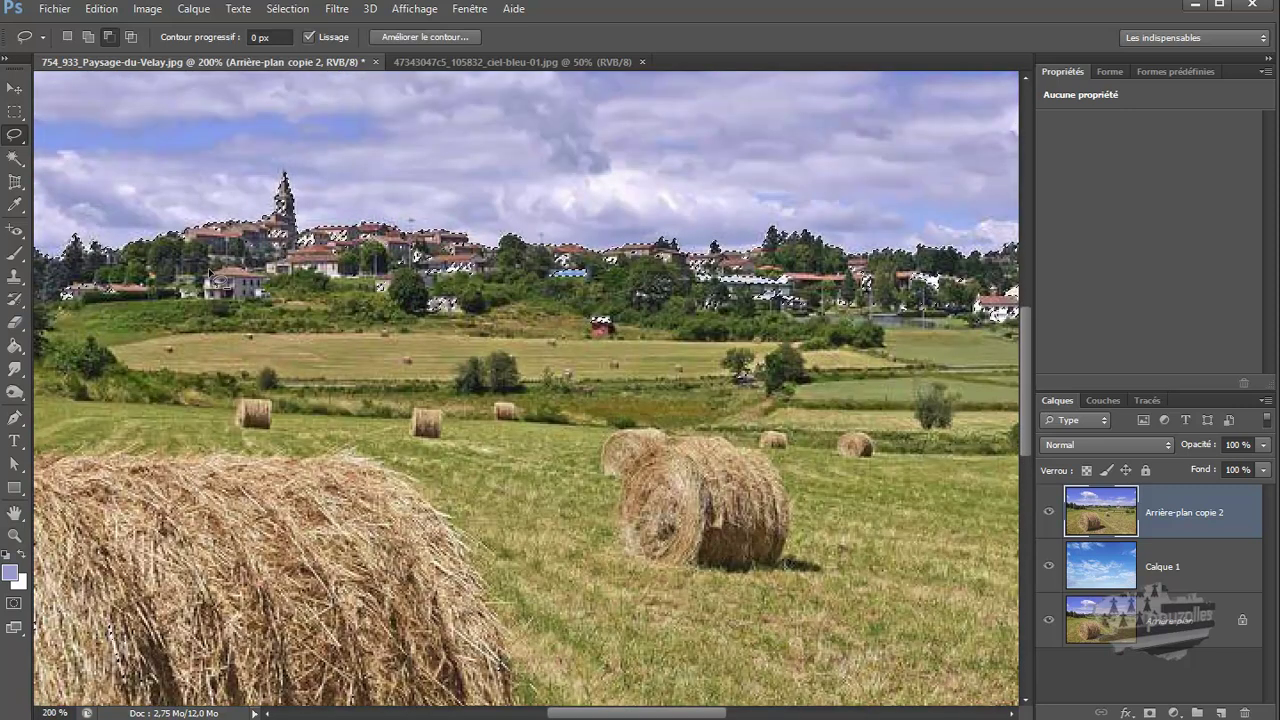
mouse_move(155, 290)
mouse_down()
mouse_move(87, 360)
mouse_move(48, 370)
mouse_move(41, 300)
mouse_move(155, 268)
mouse_up()
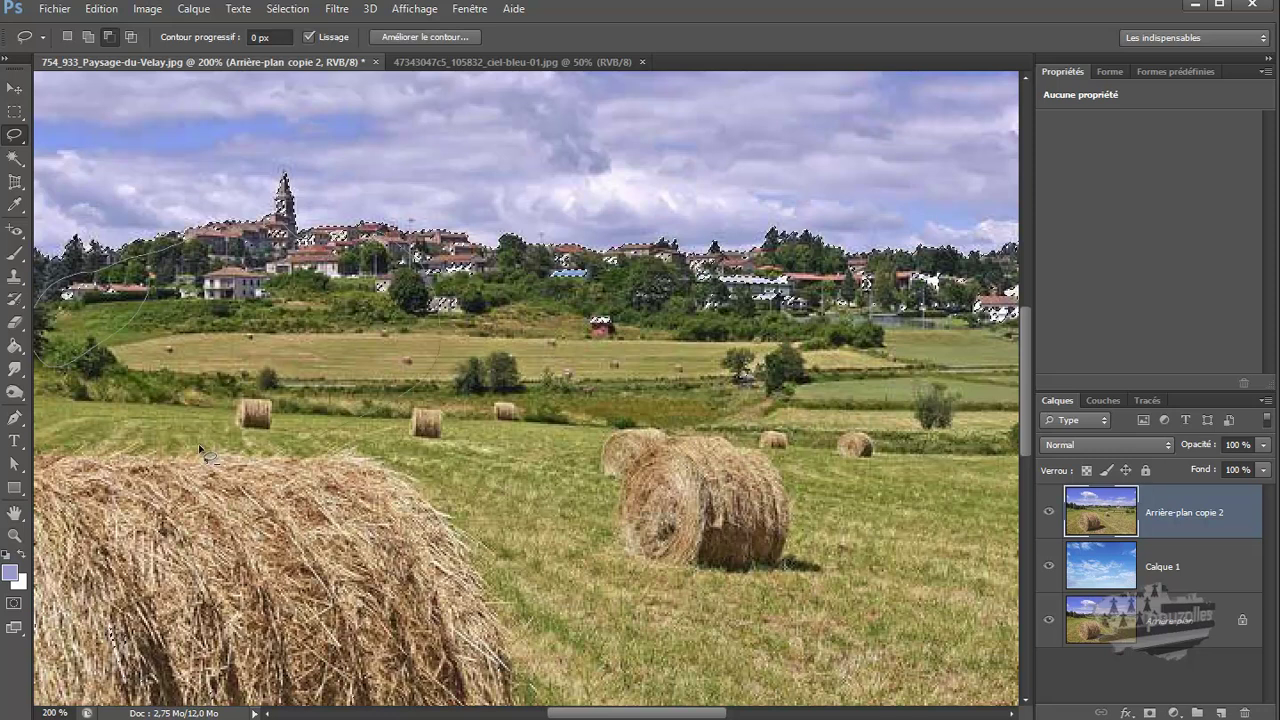
key(ctrl+d)
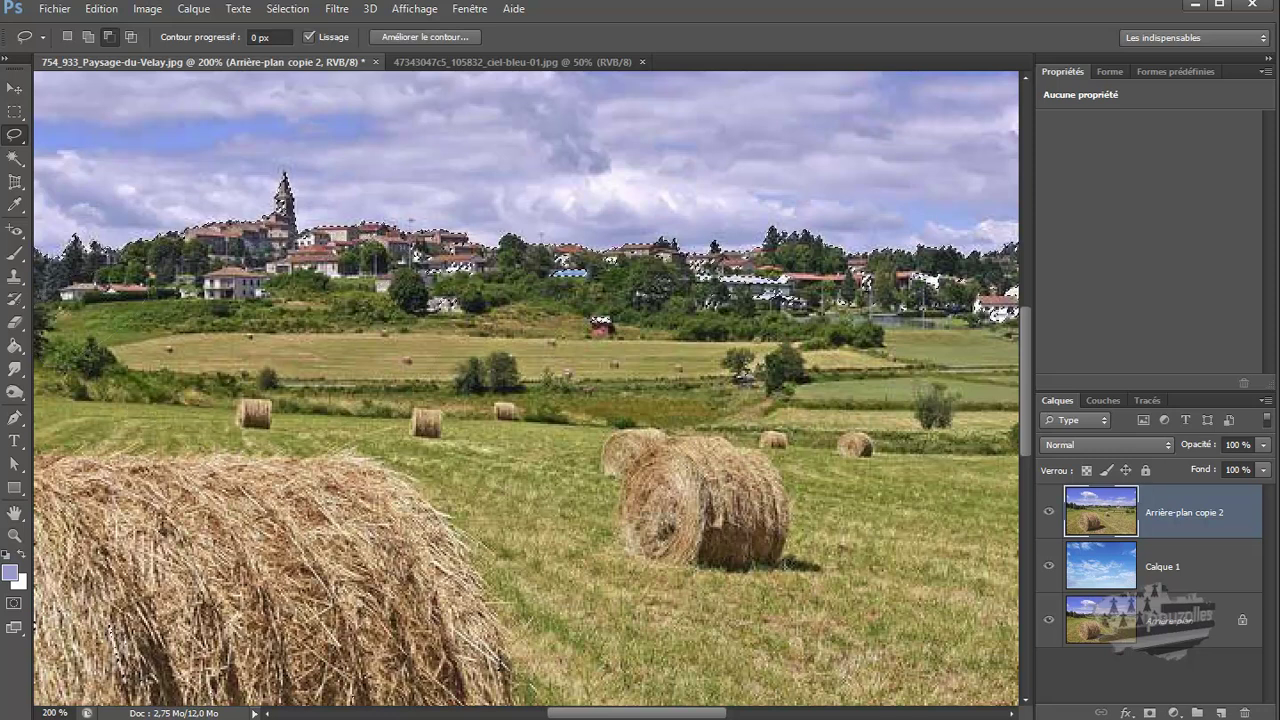
Subtract the stray selected spots inside the dark trees at the photo's left edge and along the tree line towards the village.
drag(590, 716, 450, 716)
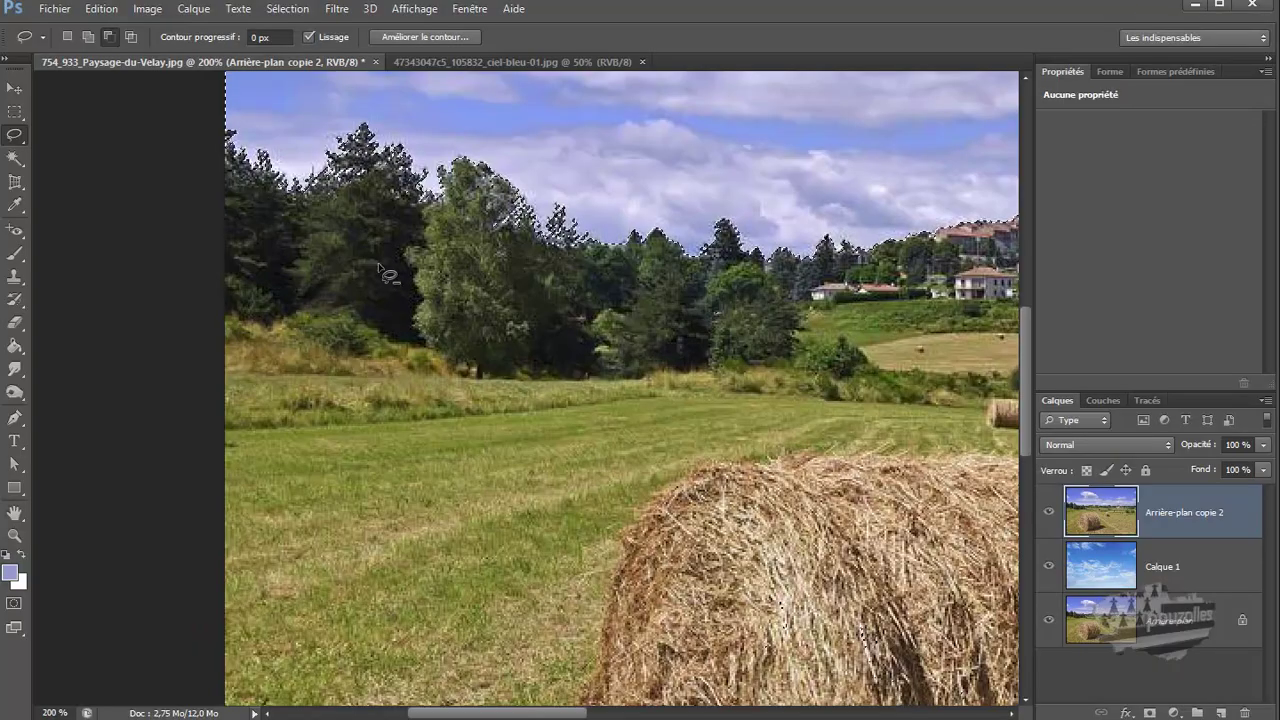
drag(483, 209, 497, 243)
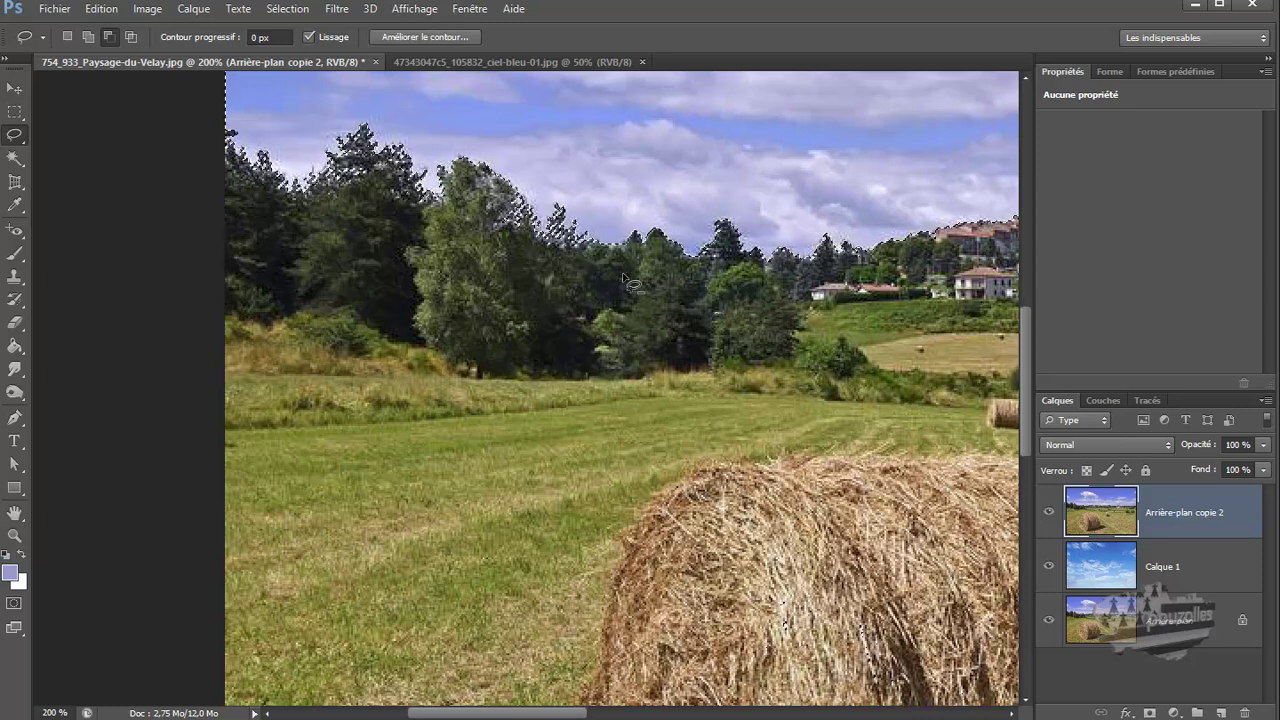
mouse_move(753, 300)
mouse_down()
mouse_move(703, 364)
mouse_move(700, 317)
mouse_move(760, 310)
mouse_up()
click(878, 322)
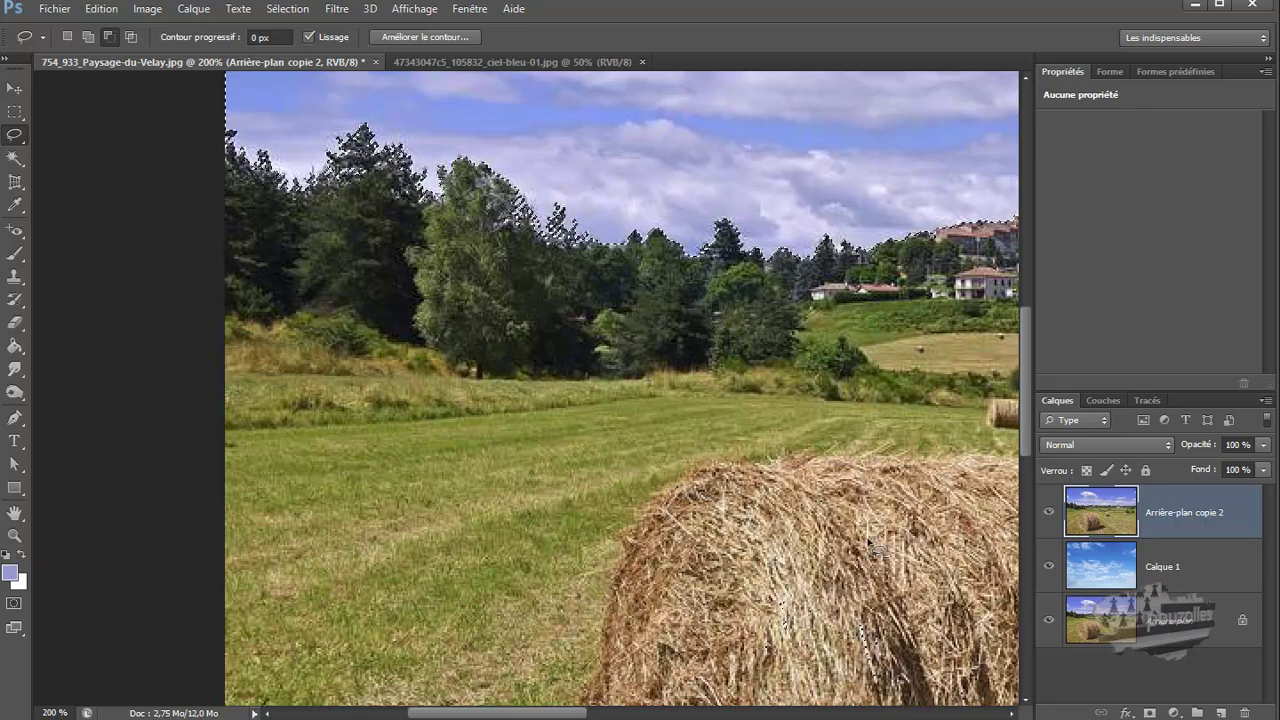
Subtract the stray selected patches on the village's central buildings and on the white red-roofed houses to their right from the sky selection.
drag(585, 714, 676, 714)
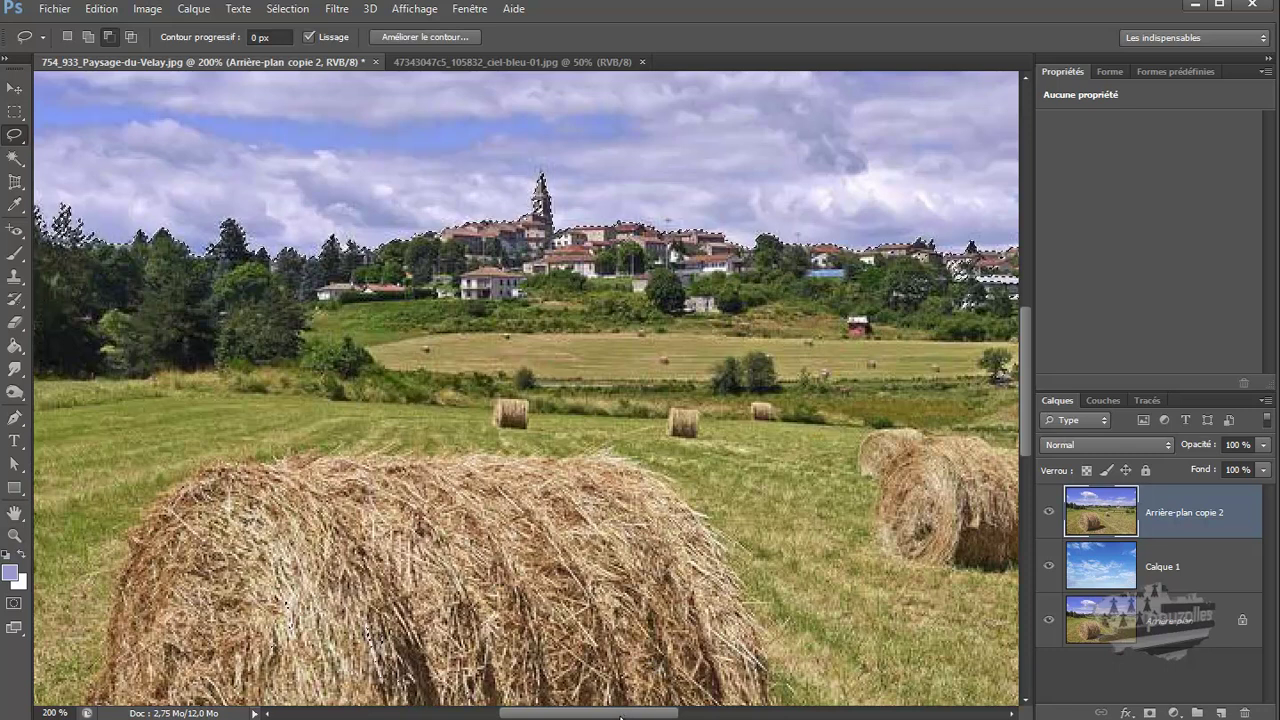
drag(620, 716, 701, 713)
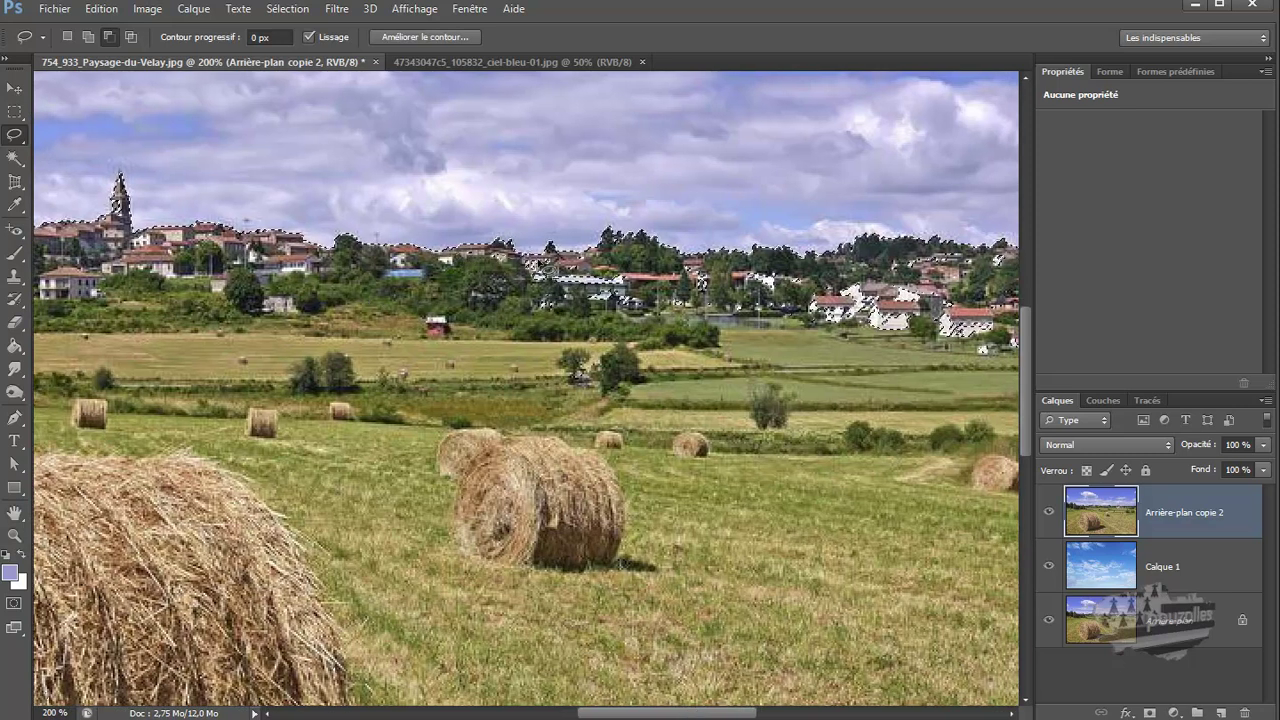
mouse_move(742, 274)
mouse_down()
mouse_move(819, 394)
mouse_move(704, 517)
mouse_move(556, 549)
mouse_move(328, 453)
mouse_move(339, 324)
mouse_move(398, 306)
mouse_up()
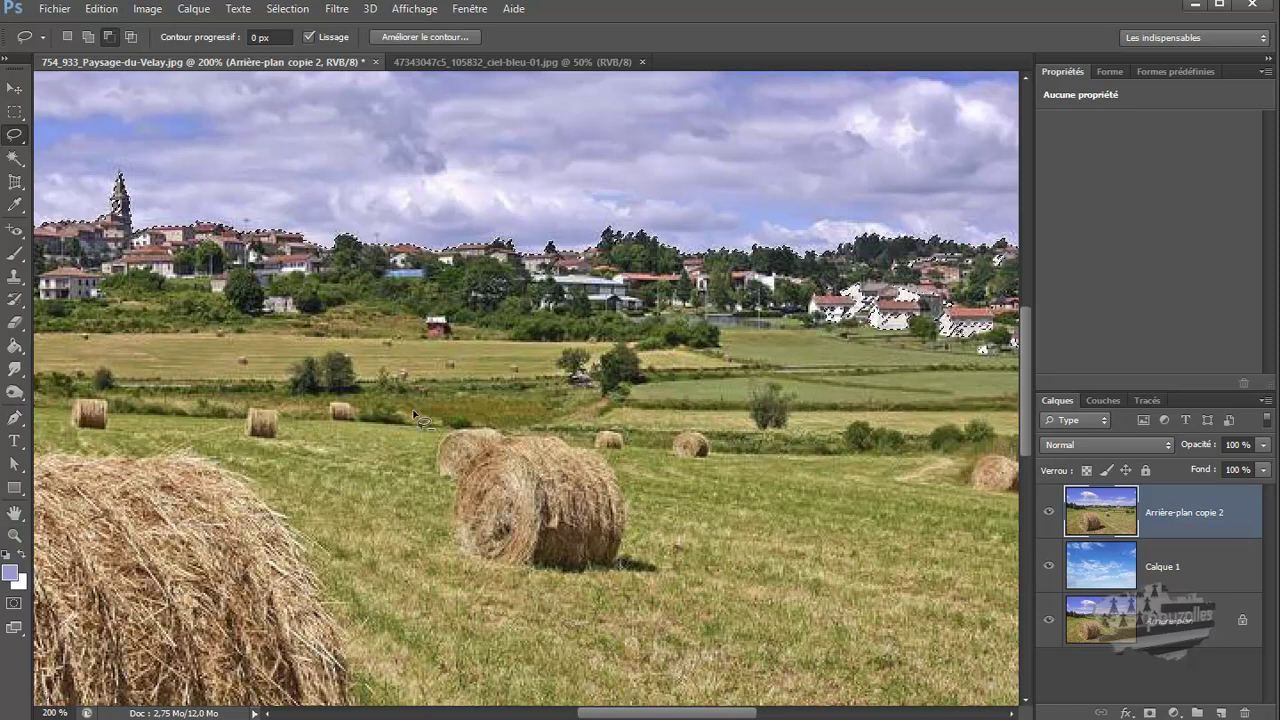
drag(717, 713, 784, 716)
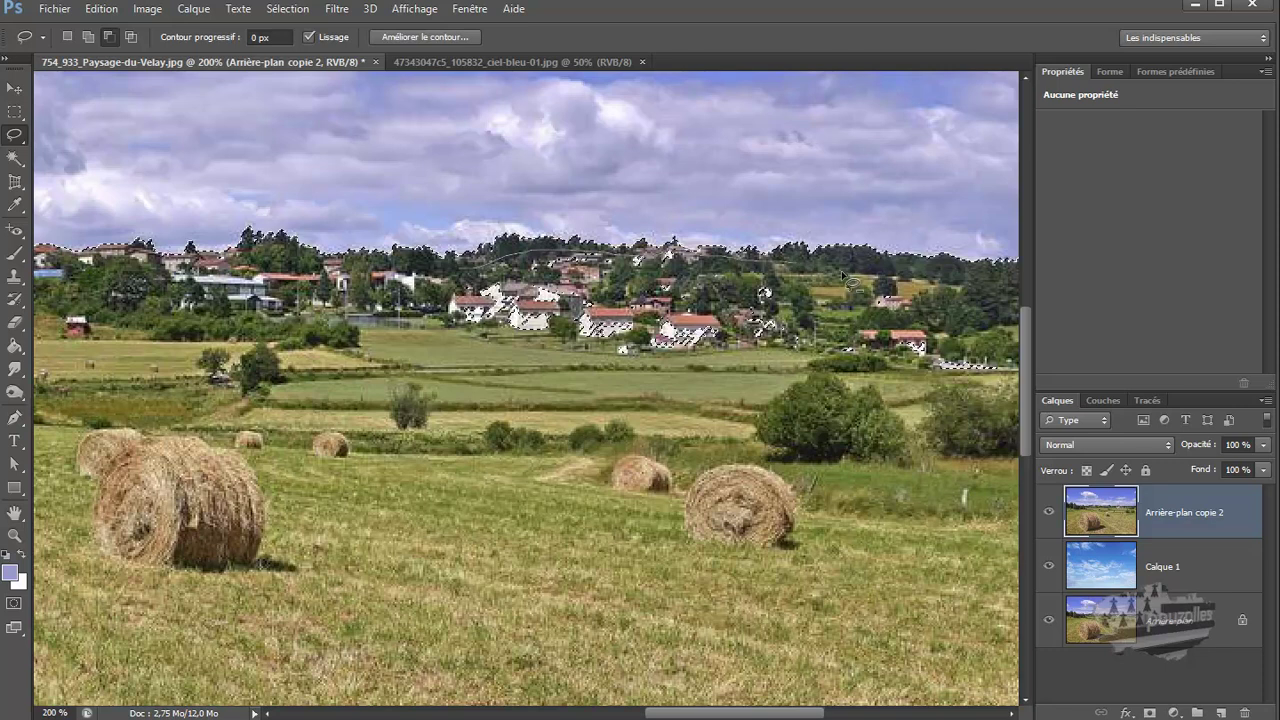
mouse_move(966, 304)
mouse_down()
mouse_move(1008, 489)
mouse_move(872, 655)
mouse_move(421, 617)
mouse_move(233, 442)
mouse_move(258, 378)
mouse_up()
drag(735, 713, 799, 713)
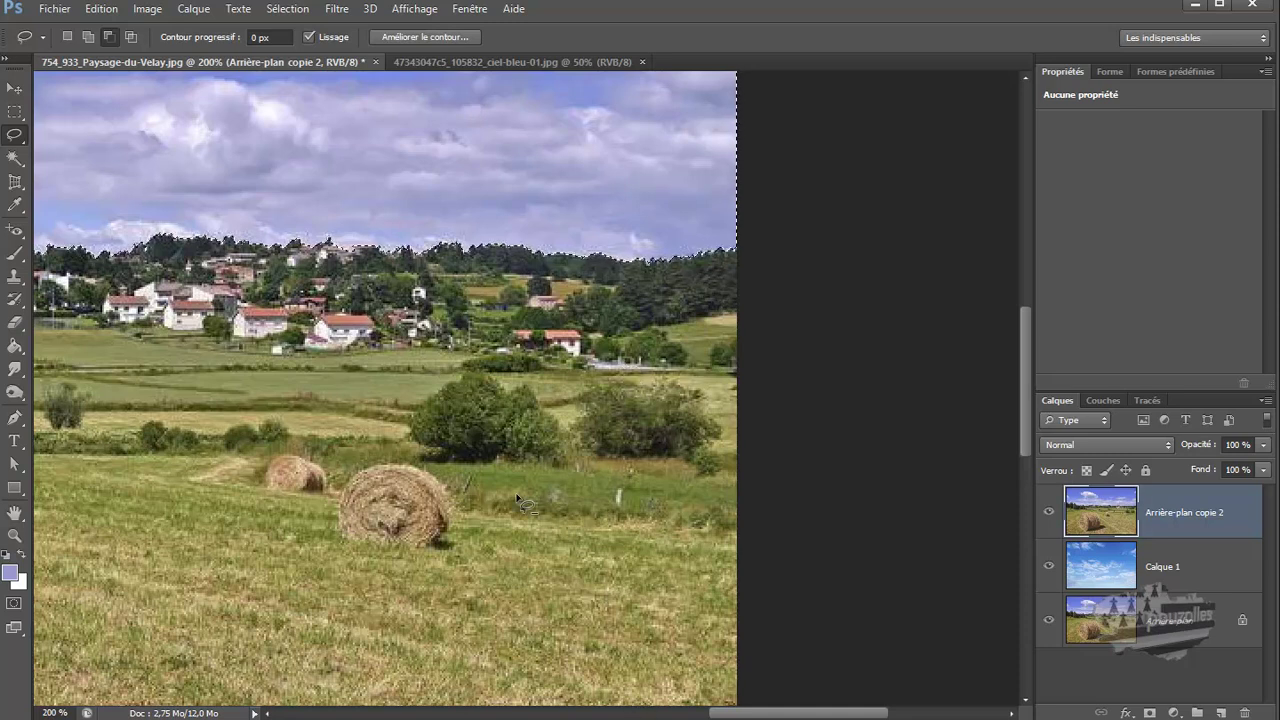
Delete the selected sky from the layer Arrière-plan copie 2 with the whole photo in view.
click(15, 535)
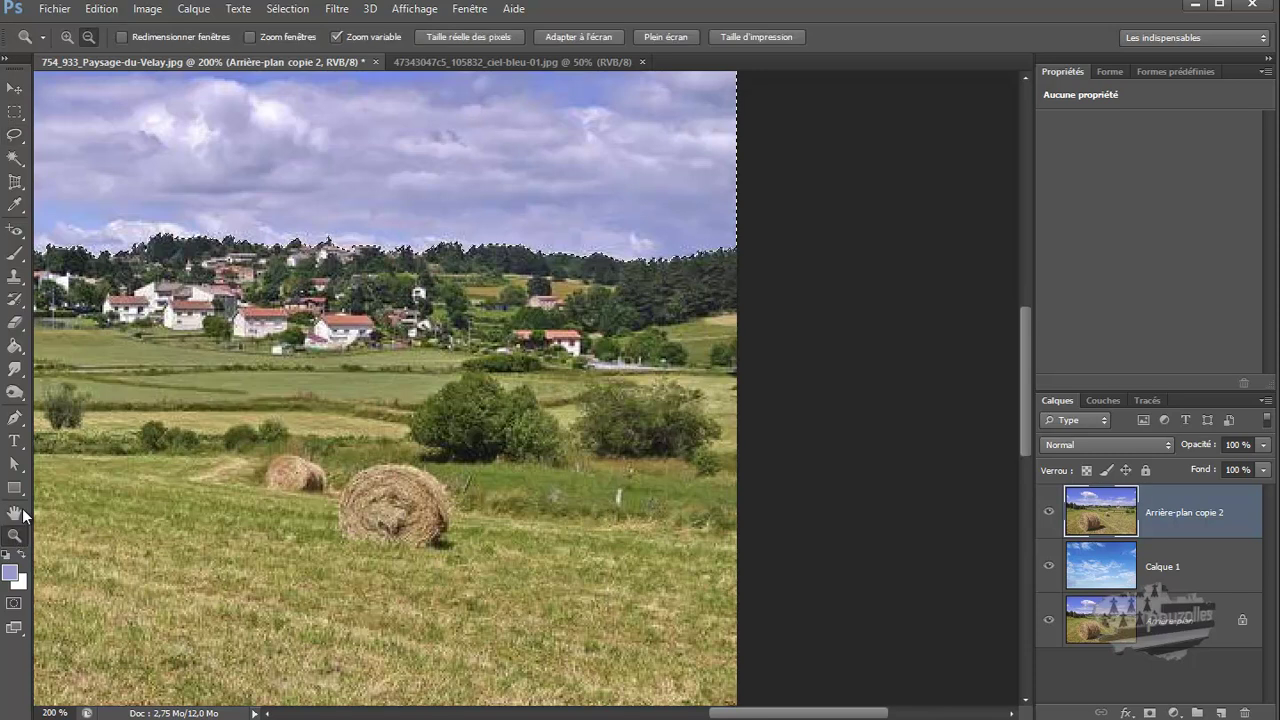
scroll(503, 423, down, 2)
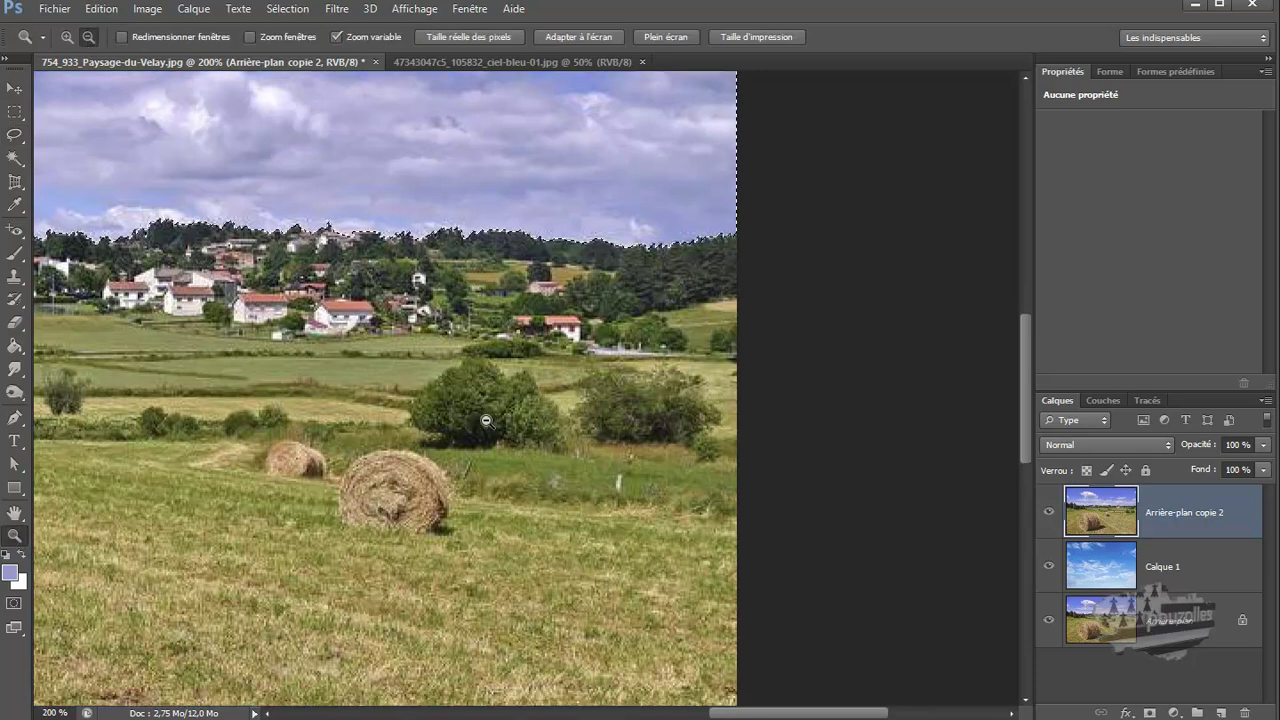
alt+click(503, 423)
alt+click(505, 423)
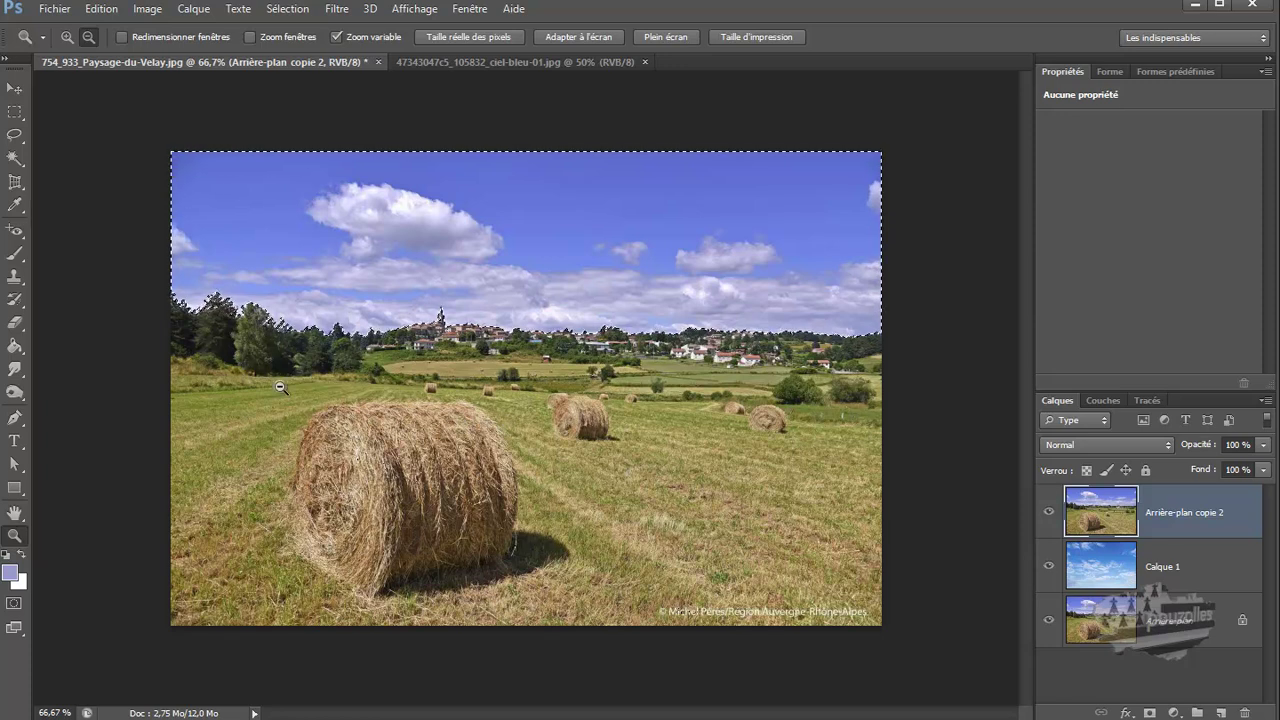
click(15, 88)
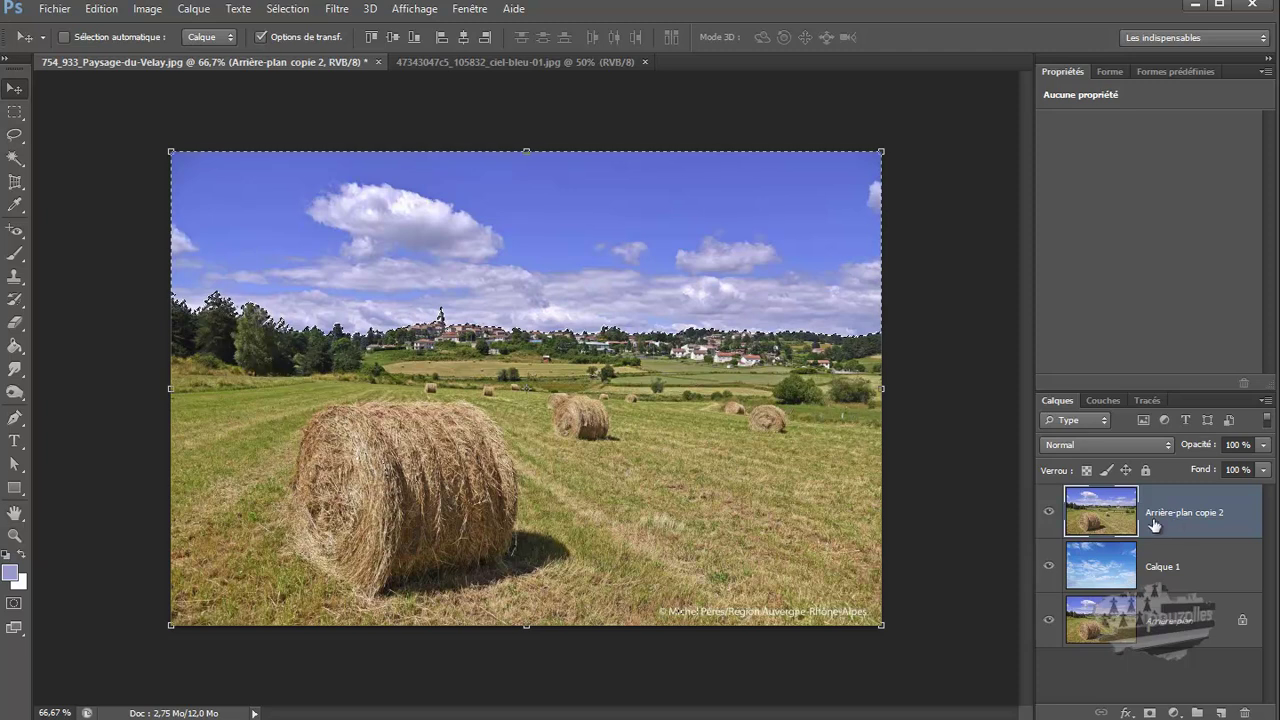
key(Delete)
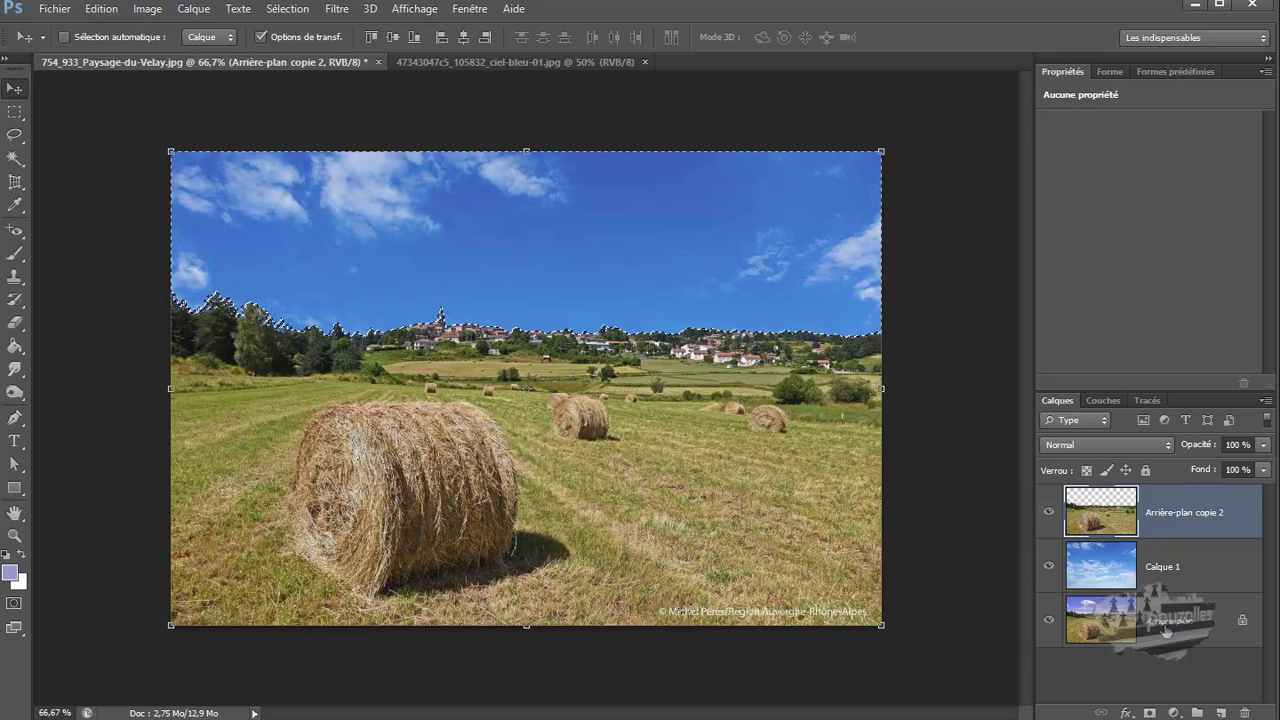
Unlock the background layer Arrière-plan so it becomes a normal layer, and clear the sky selection.
click(1104, 626)
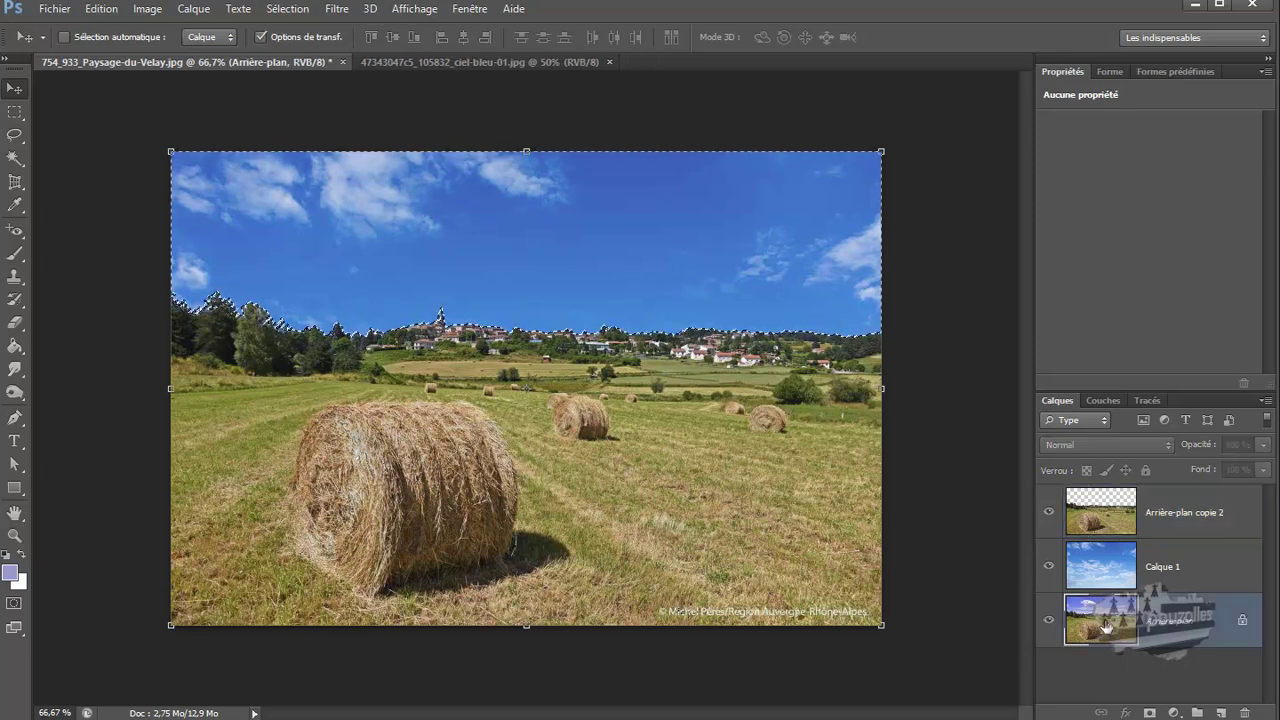
double_click(1186, 626)
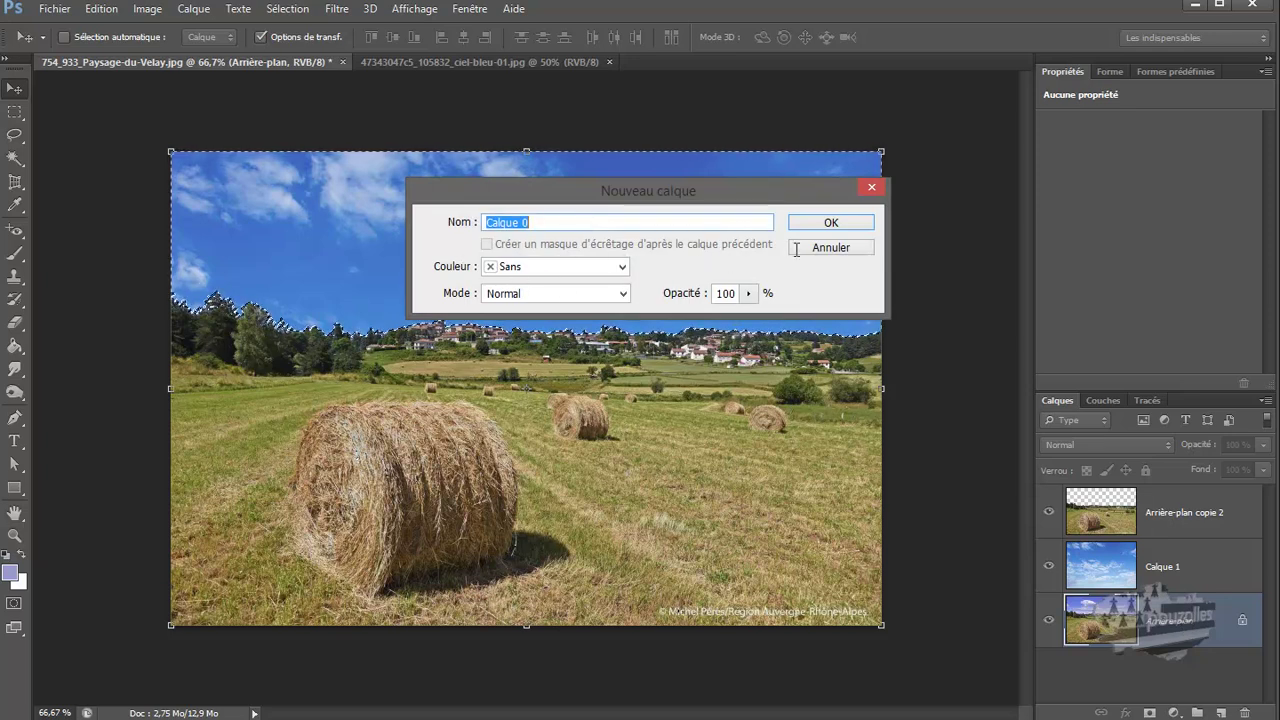
click(846, 249)
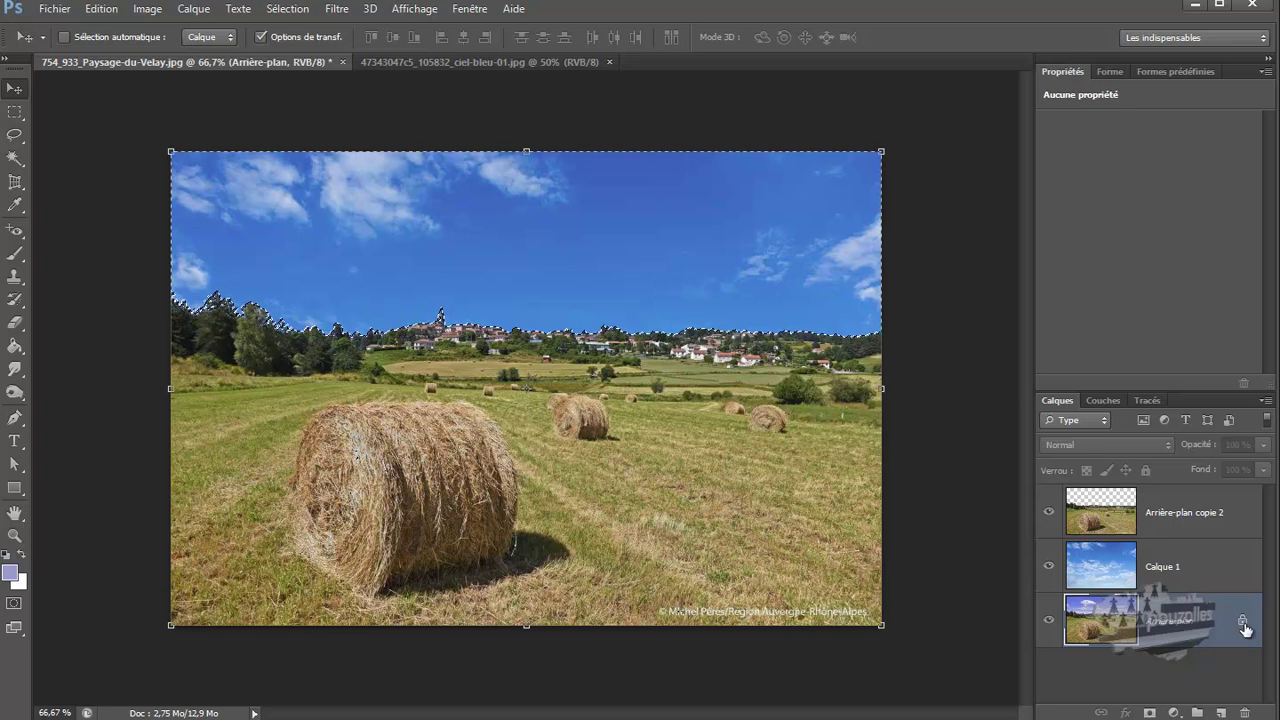
drag(1244, 628, 1246, 714)
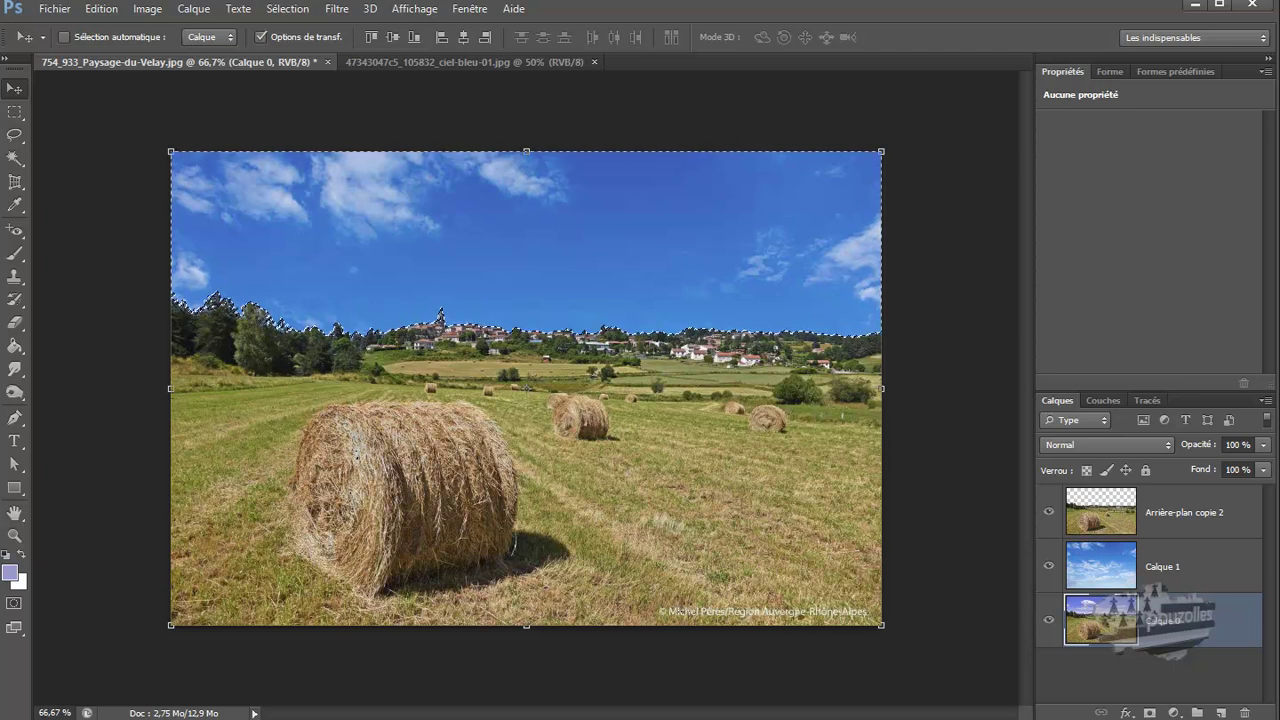
click(268, 9)
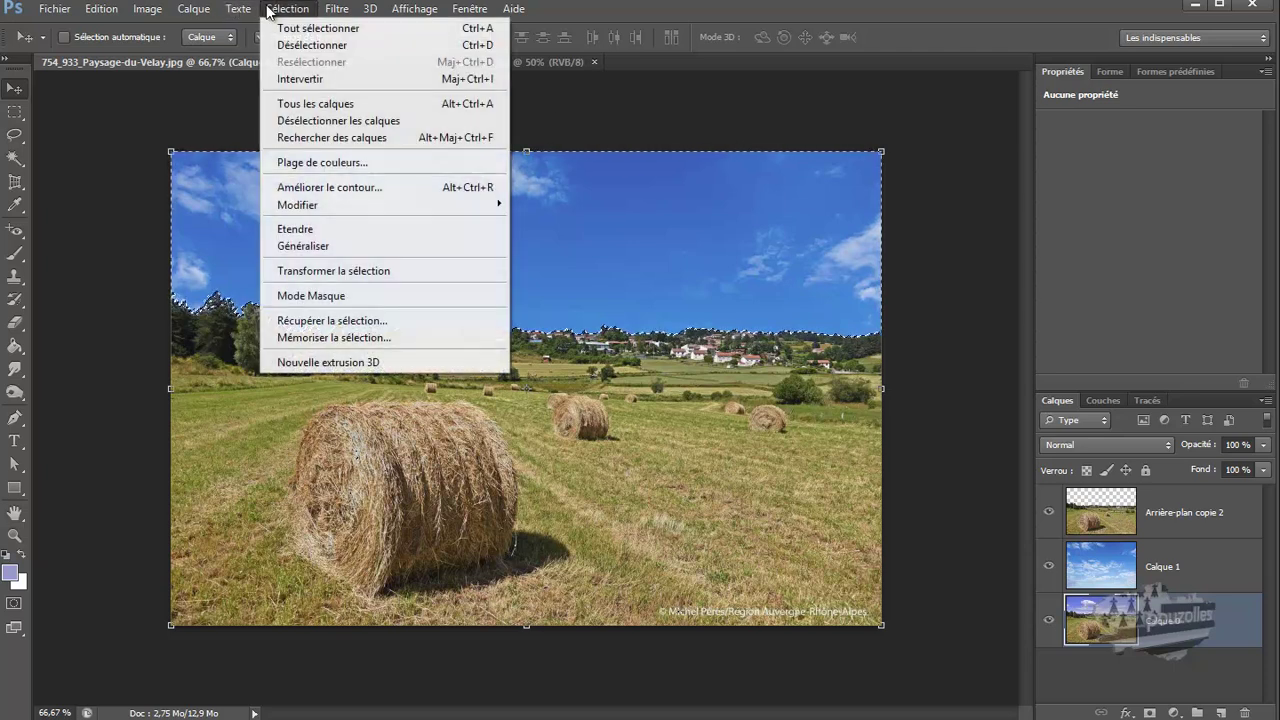
click(316, 44)
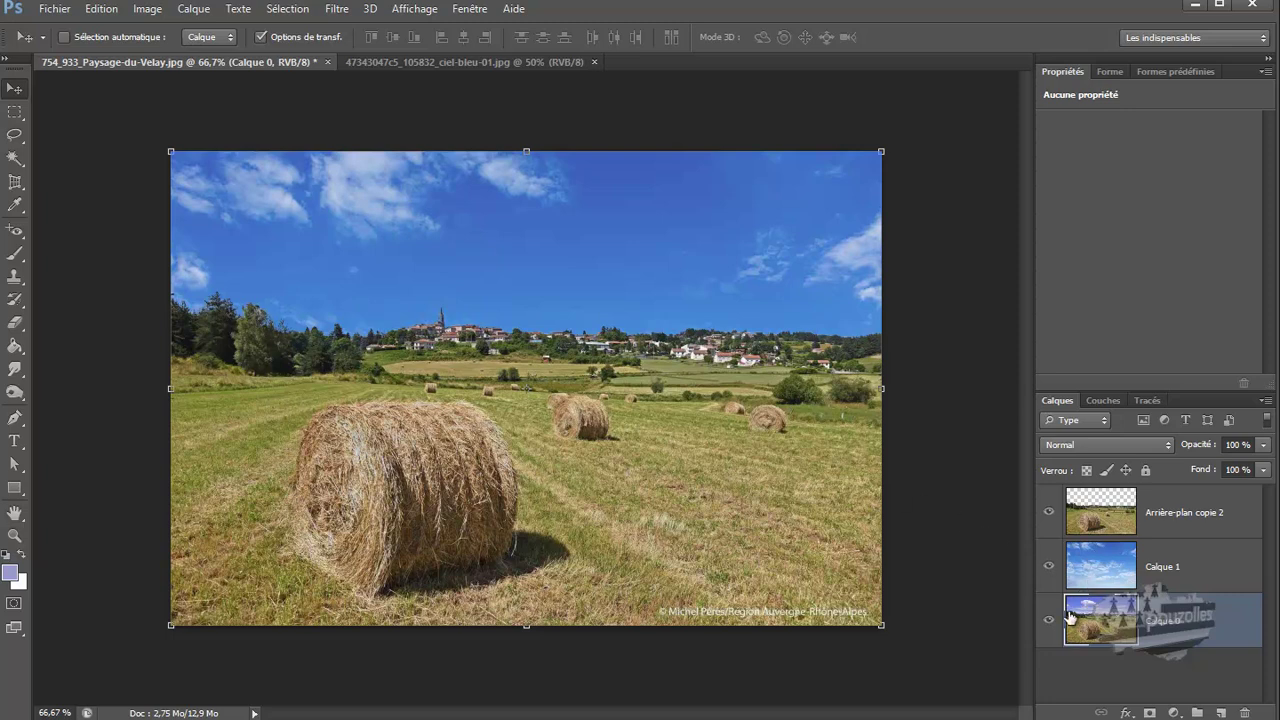
Compare the original photo with the new-sky version by hiding and reshowing the layers Calque 1 and Arrière-plan copie 2.
drag(1049, 567, 1049, 514)
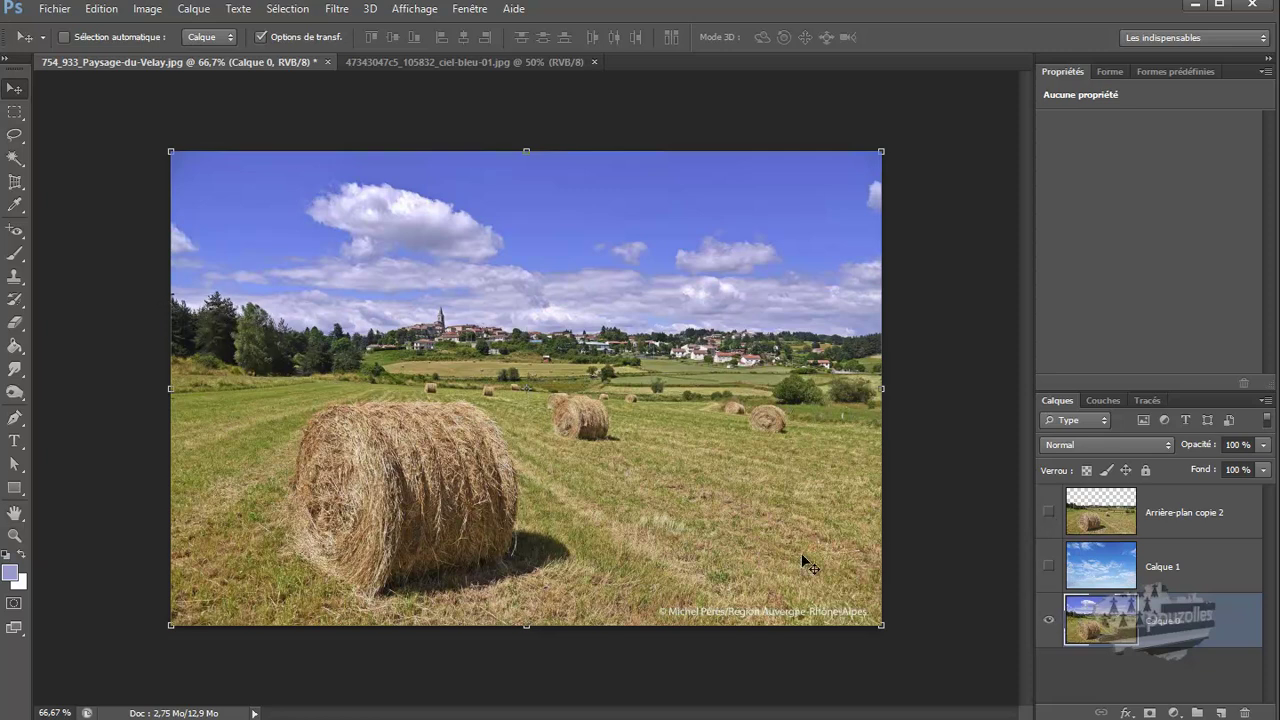
click(1048, 567)
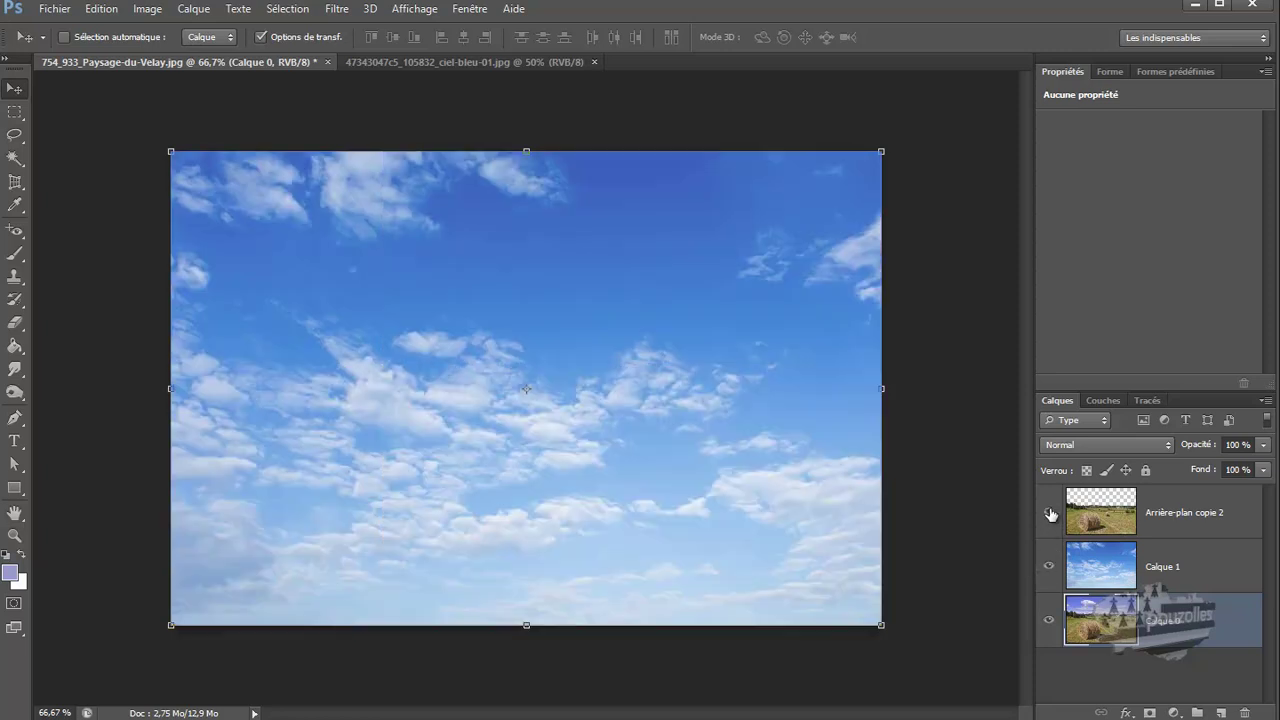
click(1048, 513)
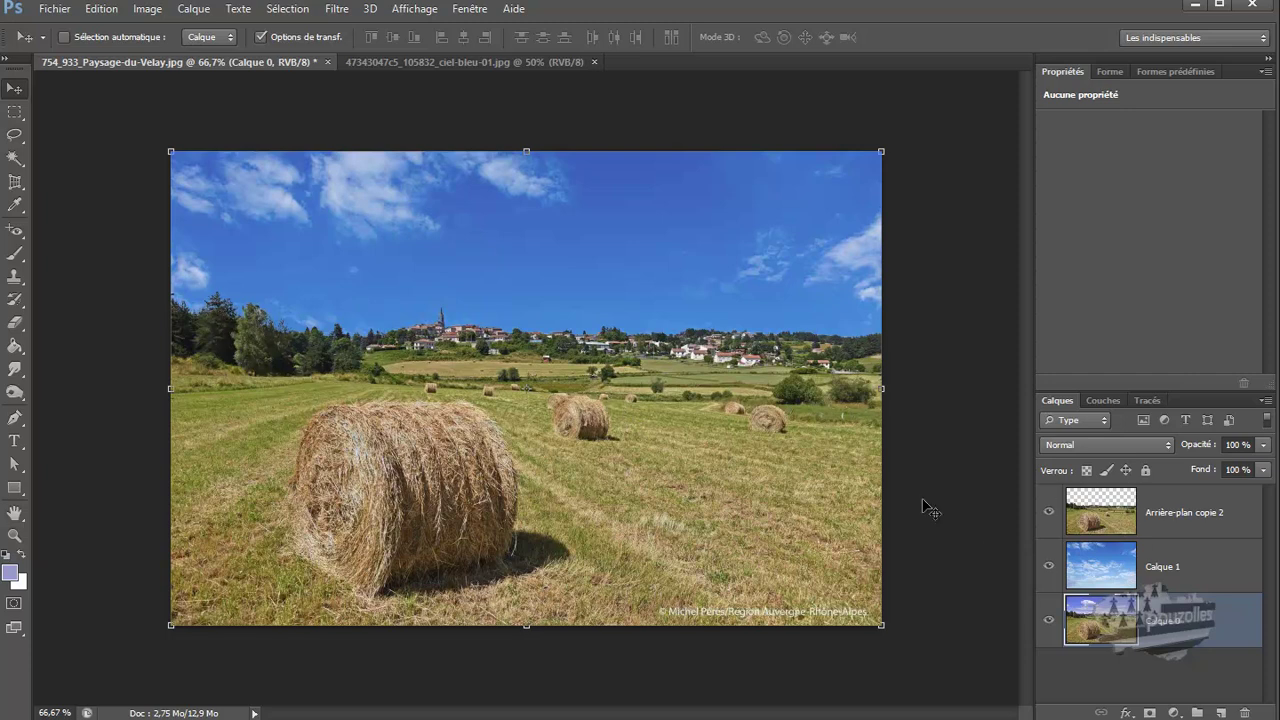
Delete the Bleu copie channel, with Calque 1 hidden and the layer Arrière-plan copie 2 active.
click(1050, 566)
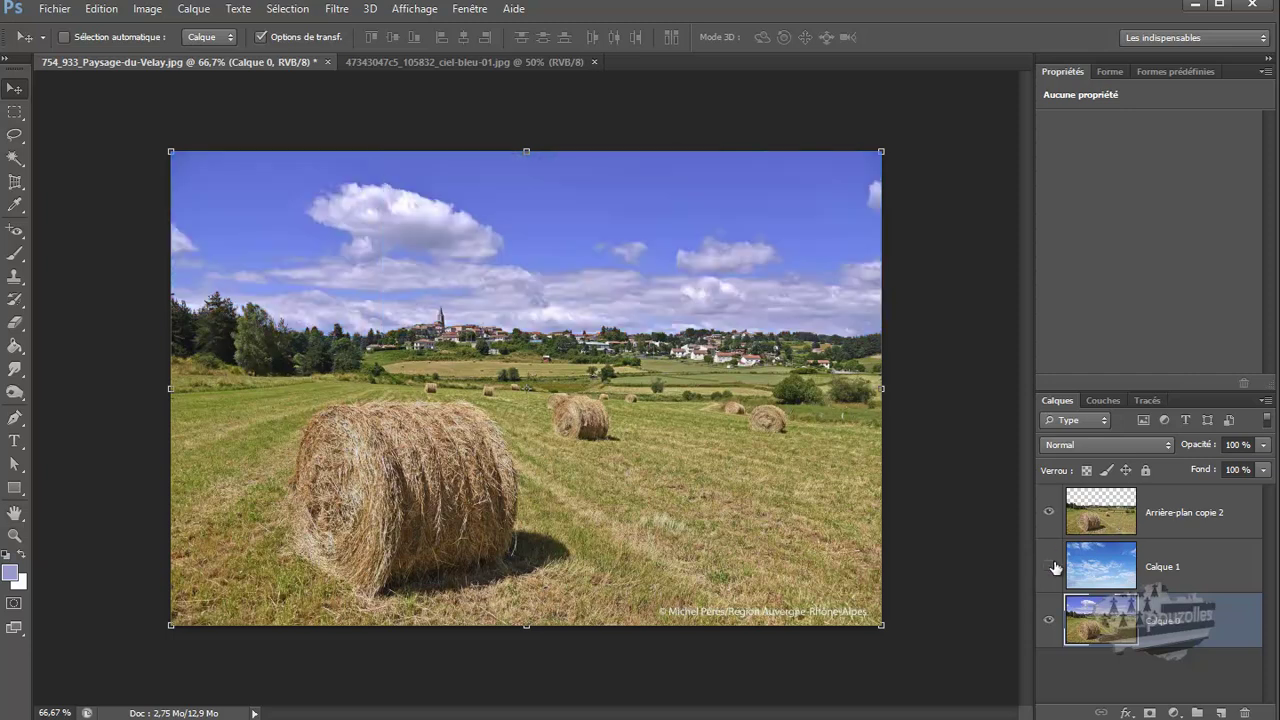
click(1104, 519)
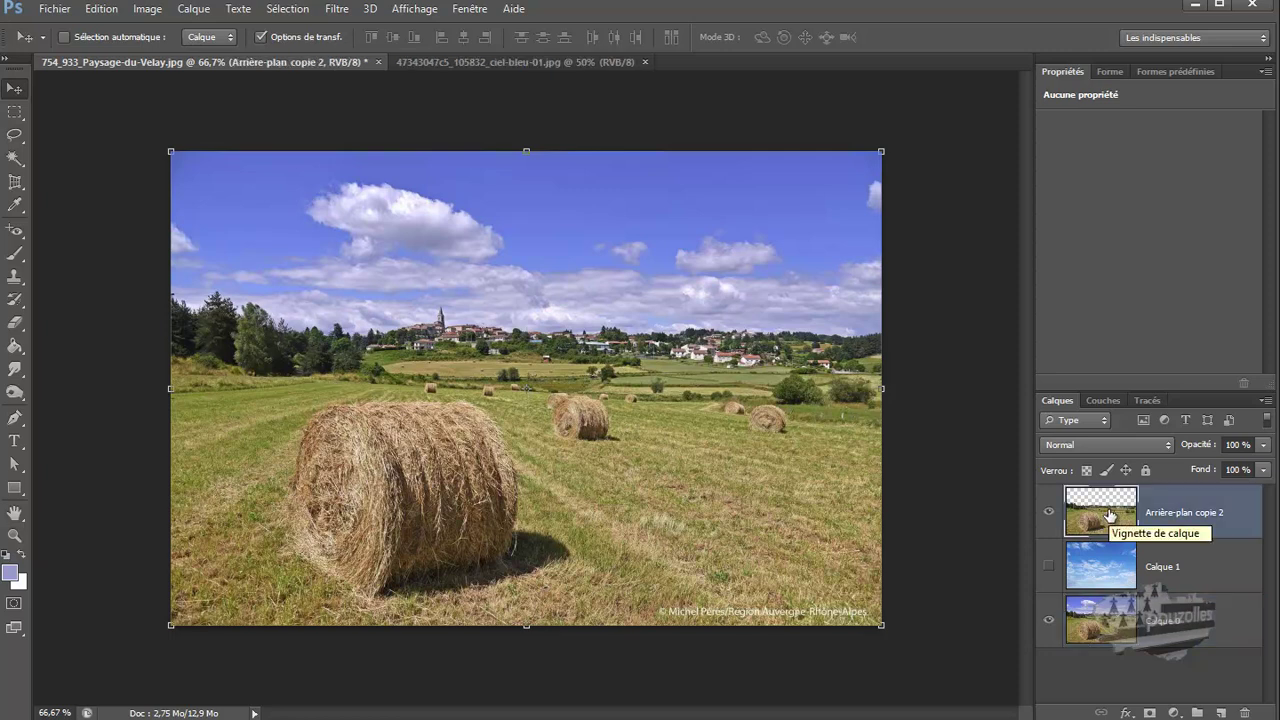
click(1104, 400)
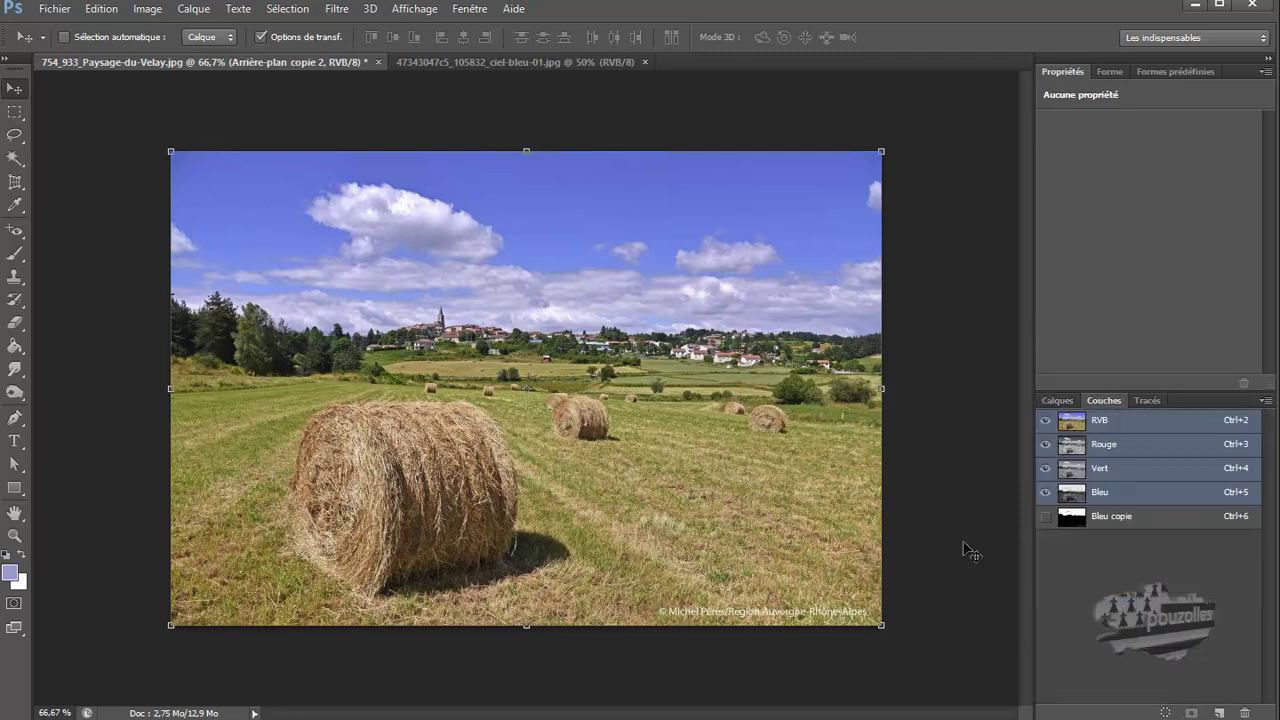
drag(1104, 526, 1243, 714)
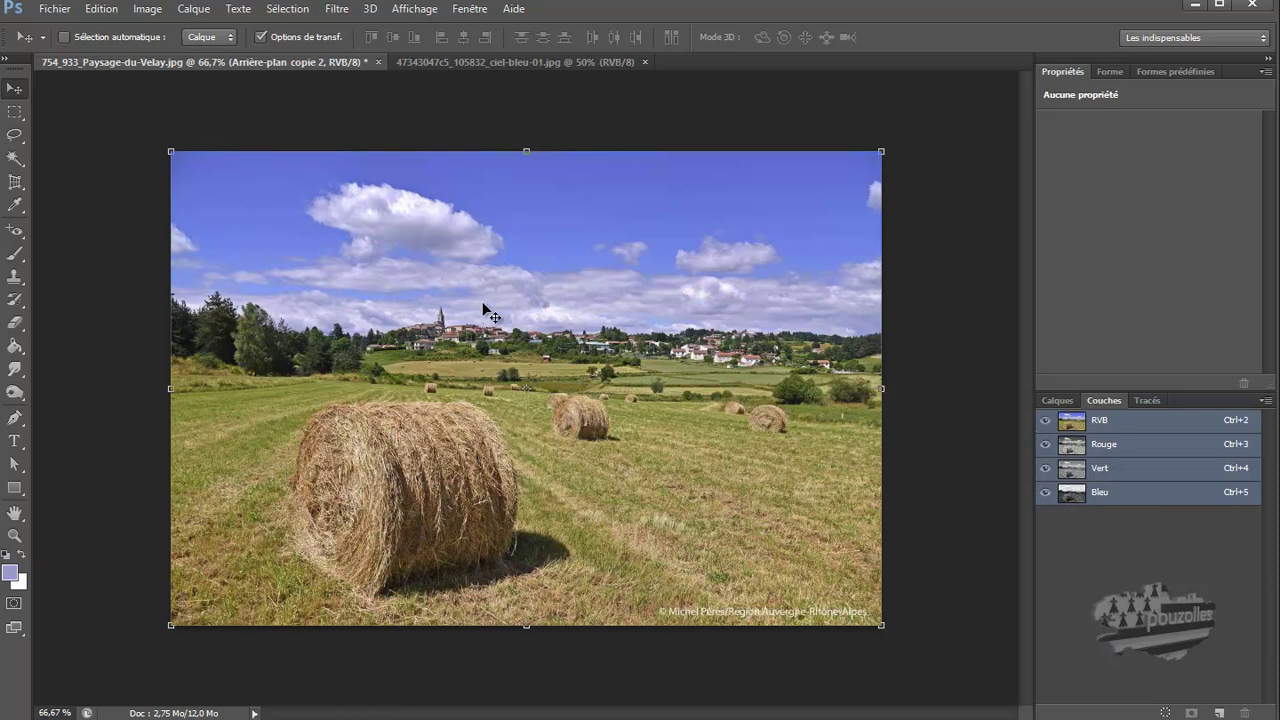
View the Rouge, Vert and Bleu channels one at a time to compare the contrast between sky and landscape.
click(1045, 446)
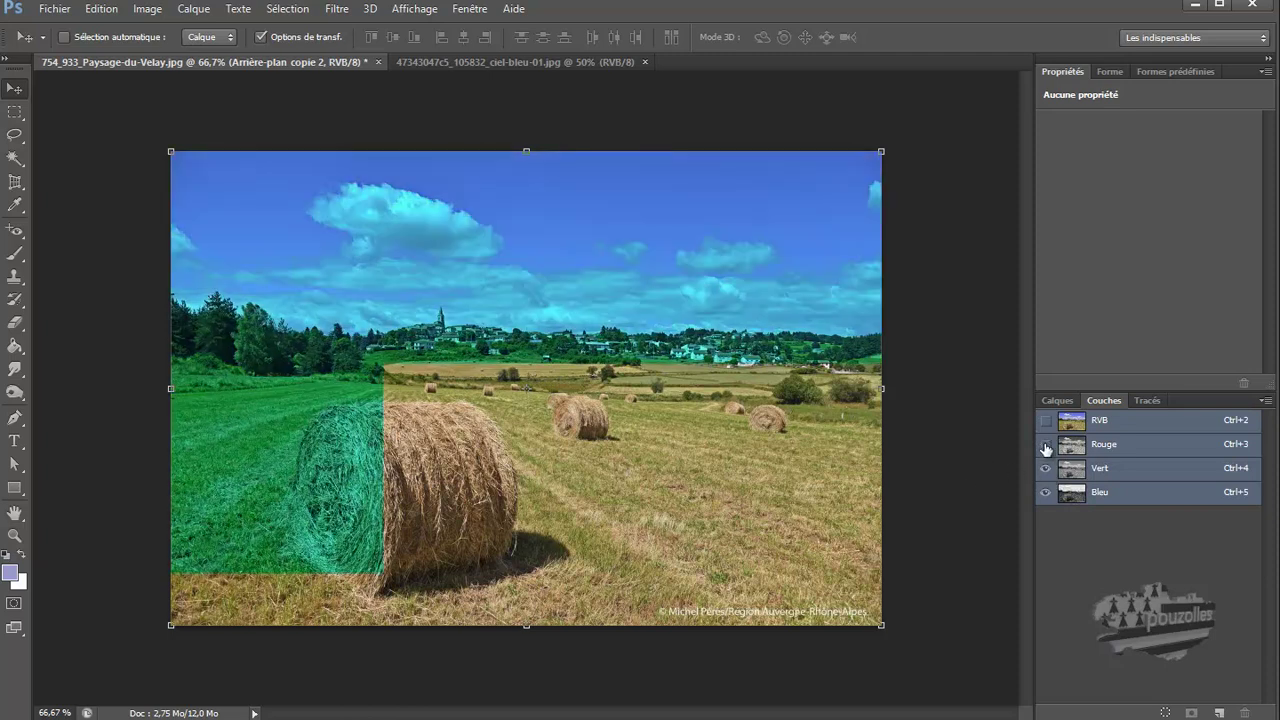
click(1045, 468)
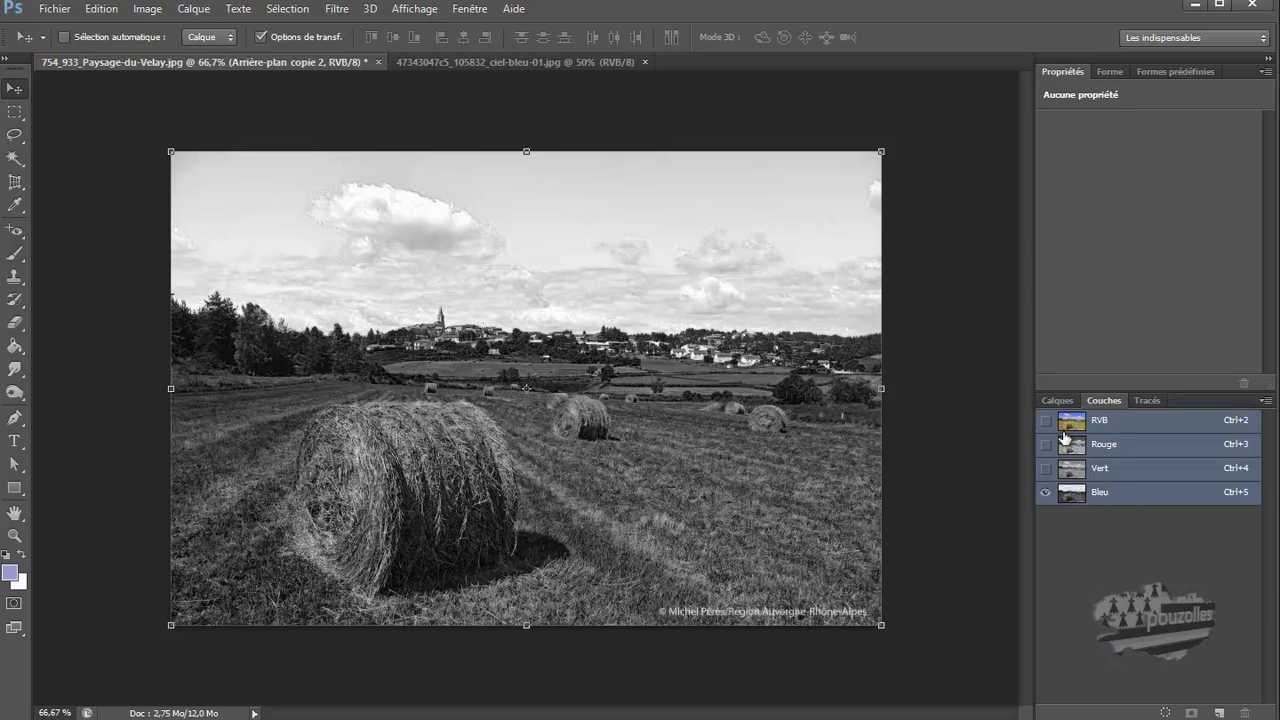
click(1045, 468)
click(1045, 492)
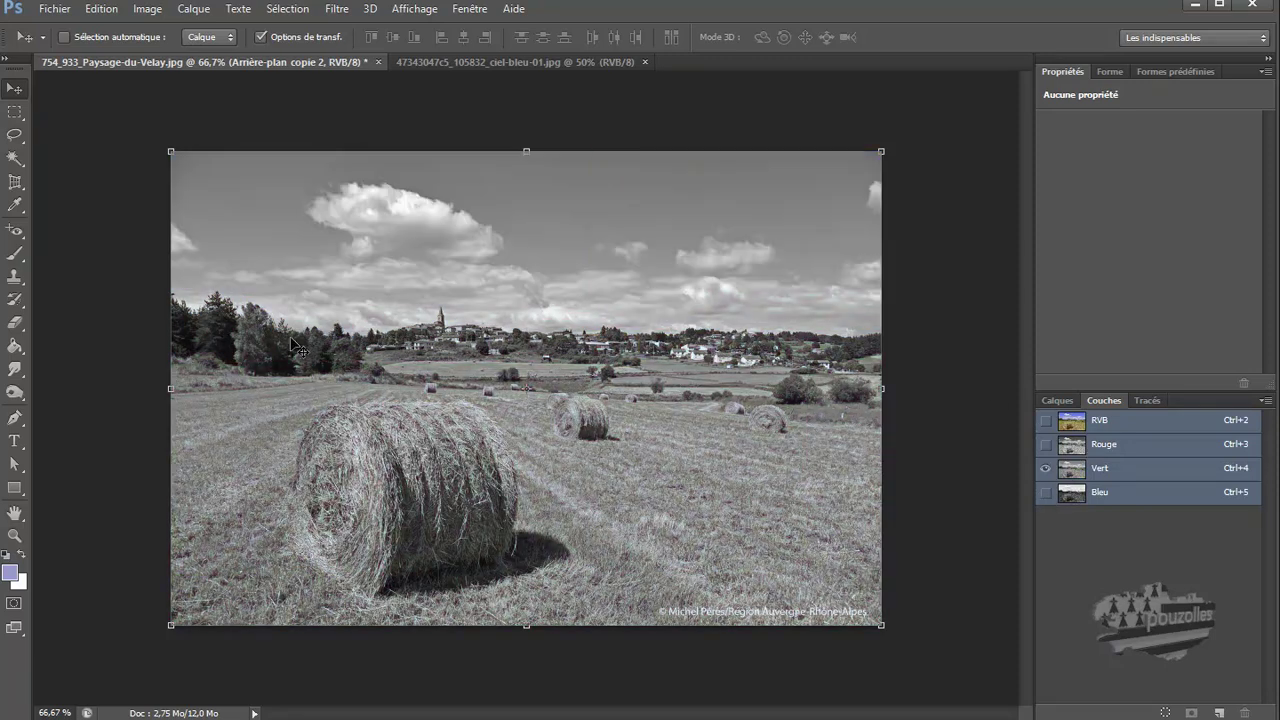
click(1045, 444)
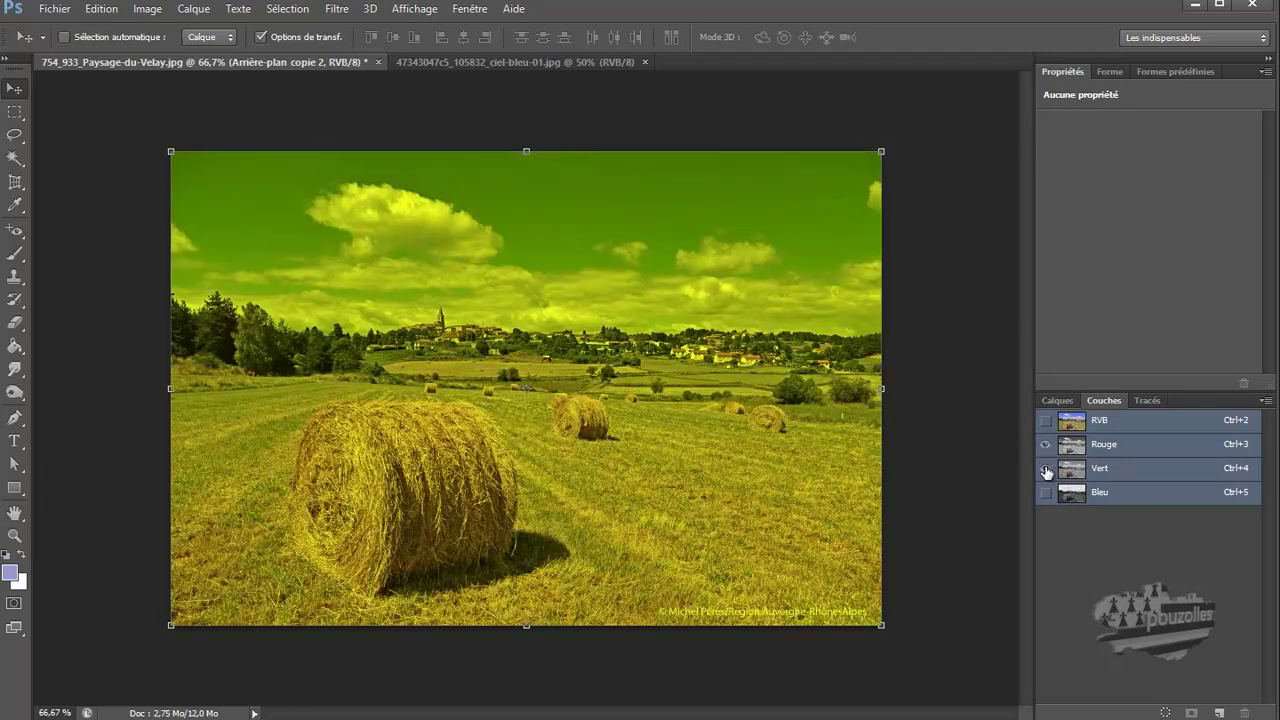
click(1045, 468)
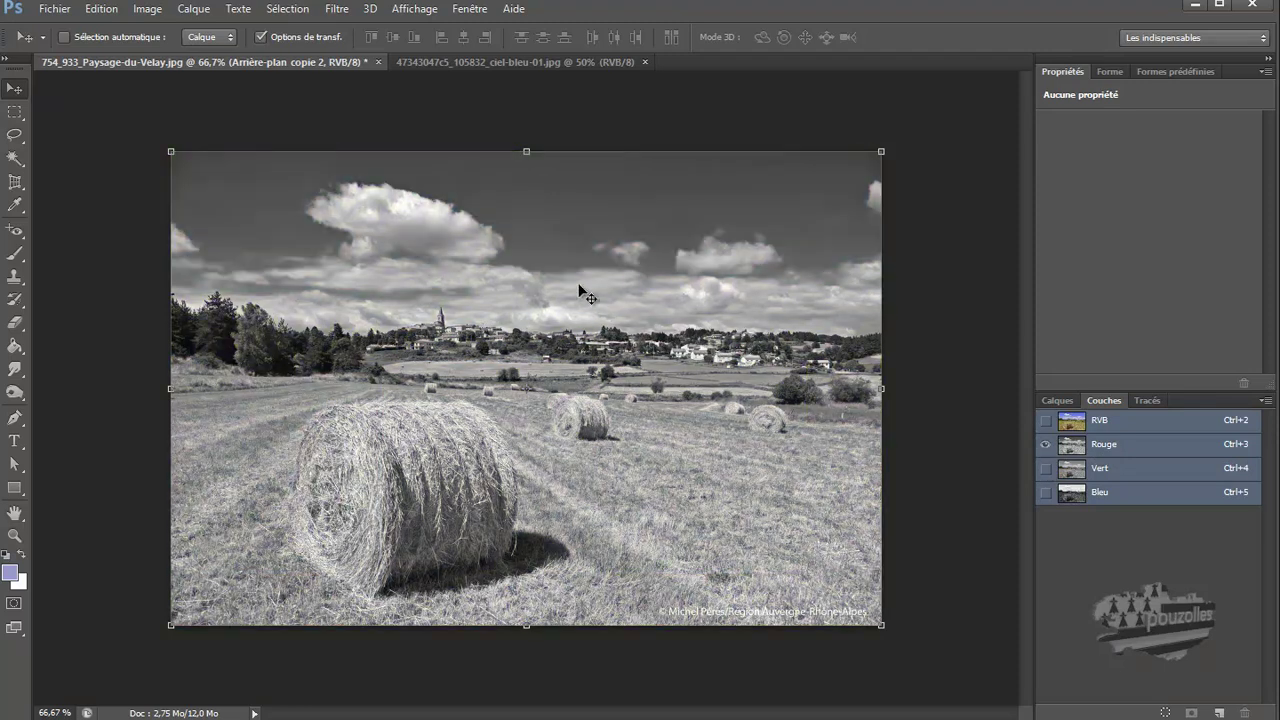
click(1046, 494)
click(1046, 444)
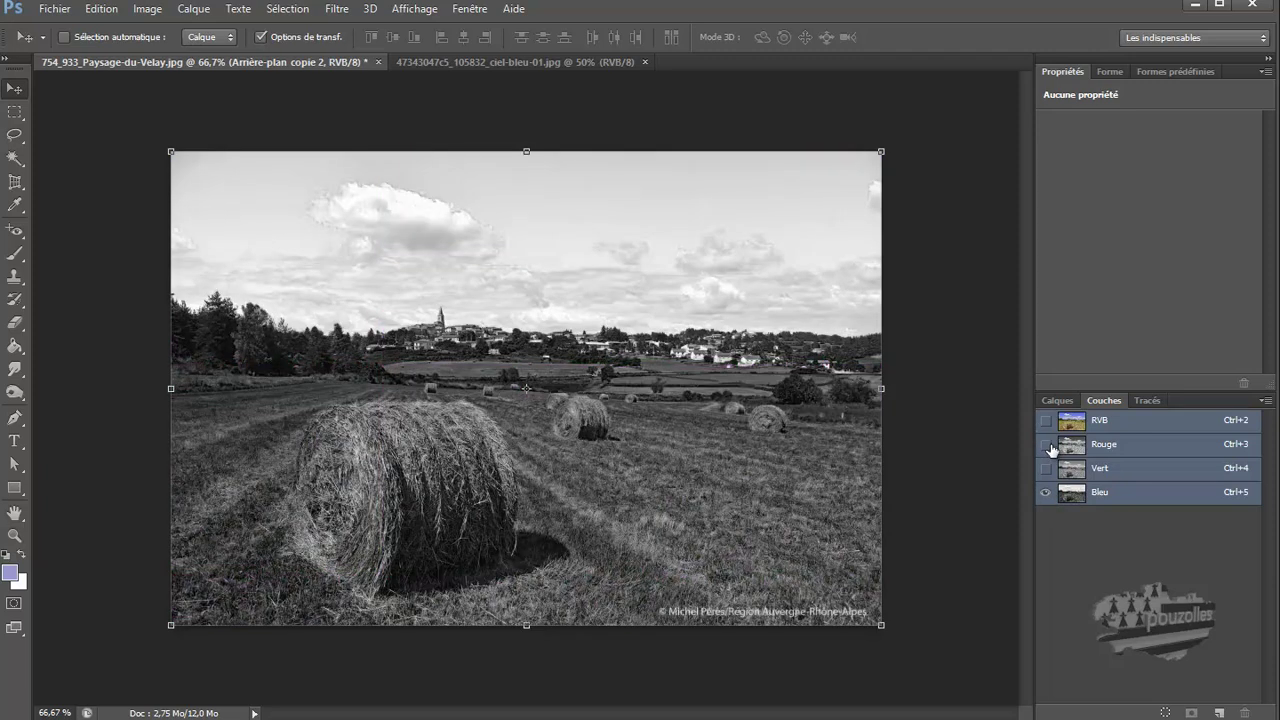
Make the Bleu channel the only active one and duplicate it as a new channel.
click(1090, 494)
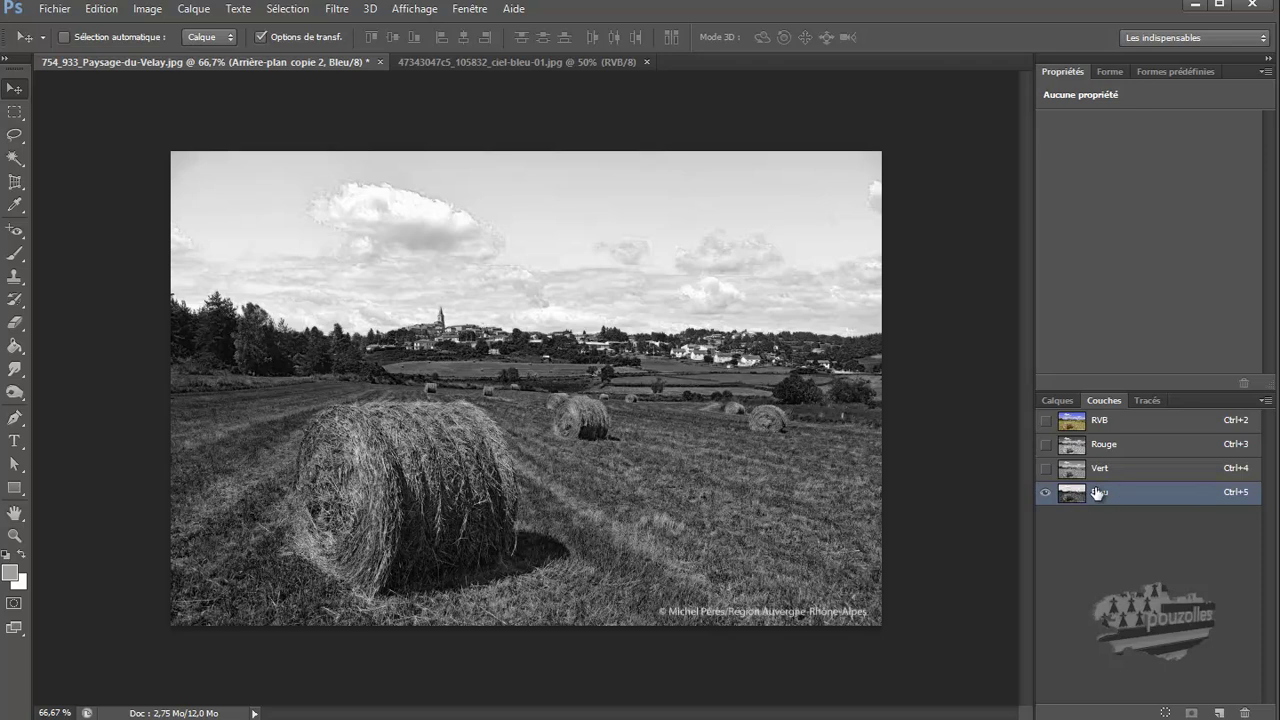
drag(1097, 492, 1218, 711)
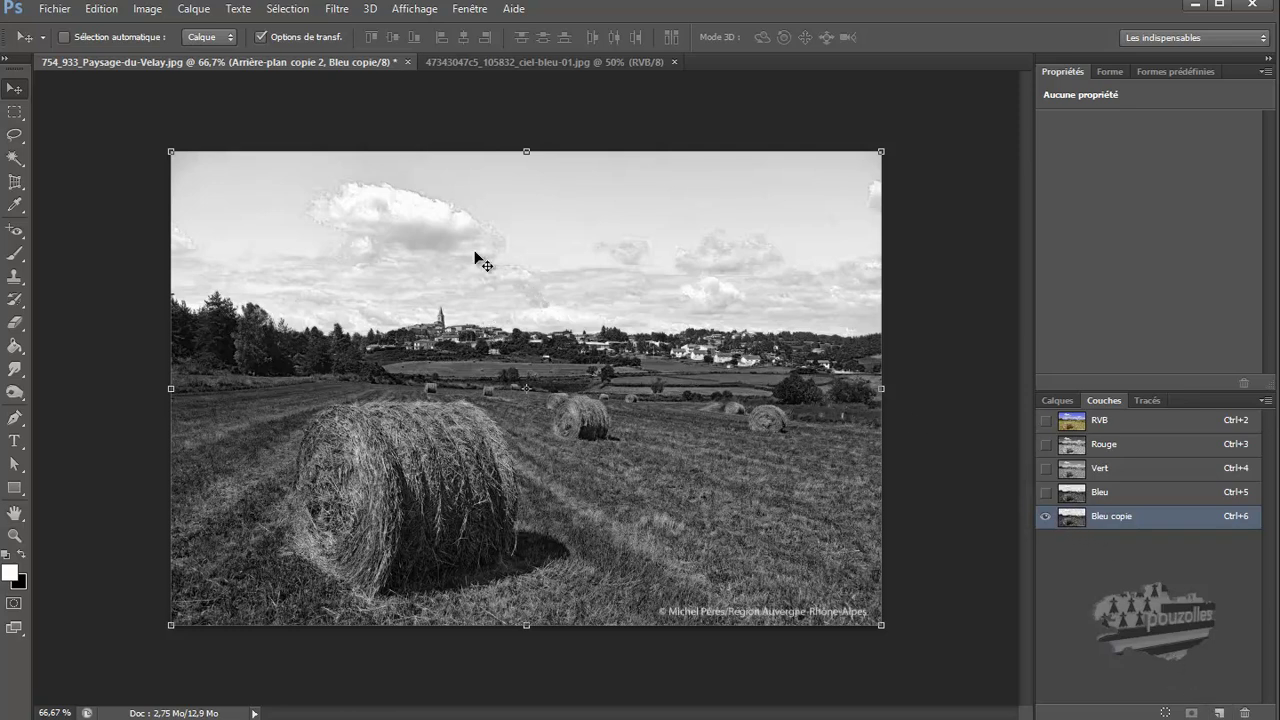
Increase the contrast of the Bleu copie channel with Levels, setting the black input to 62 and the white input to 221.
click(148, 9)
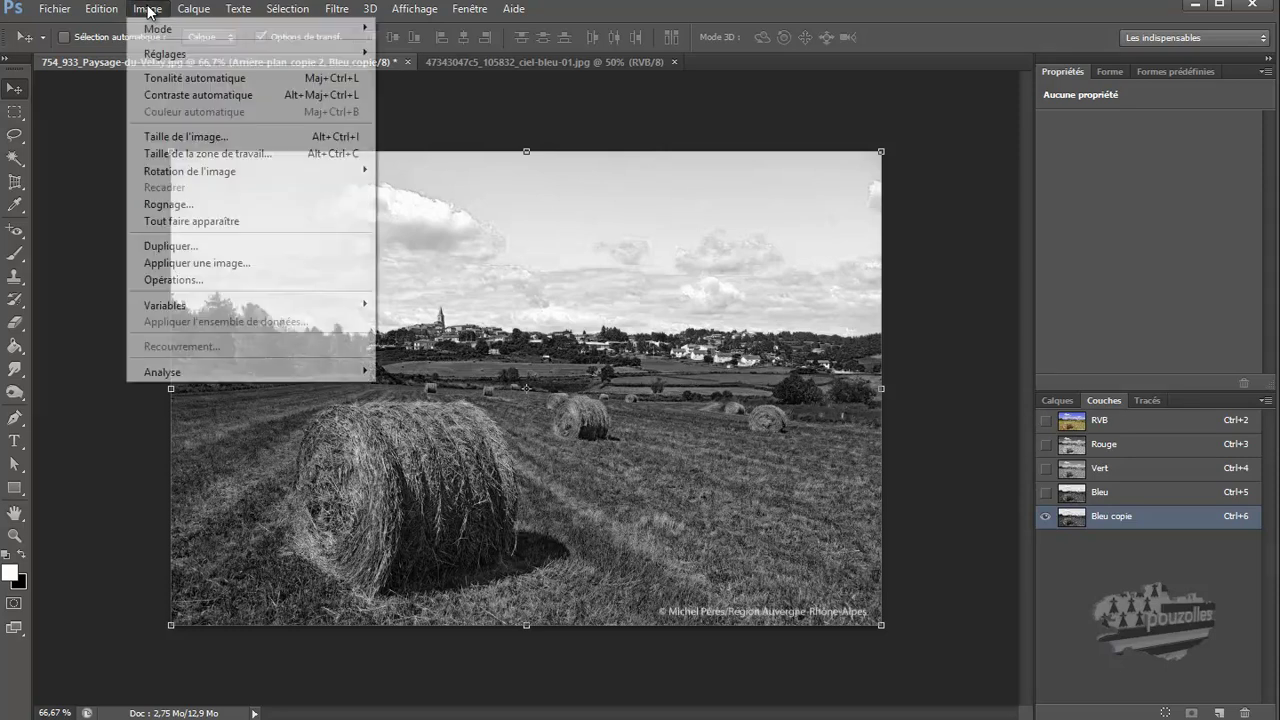
mouse_move(214, 57)
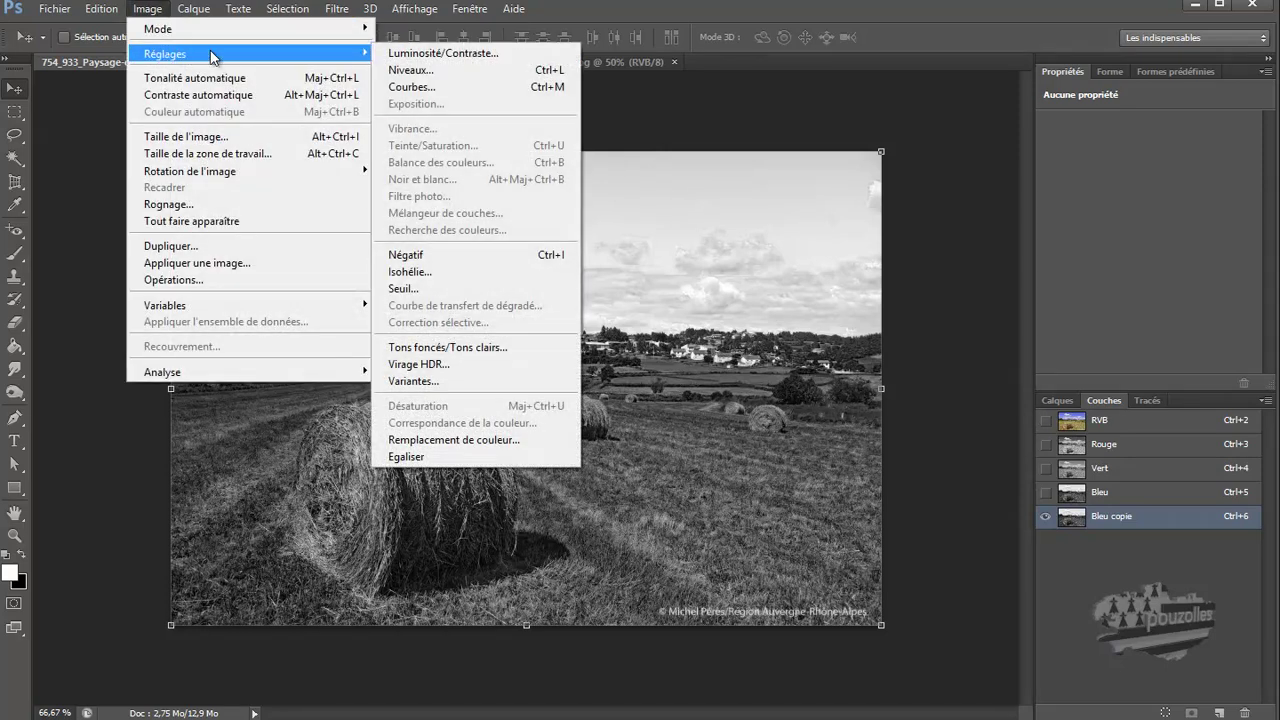
click(423, 70)
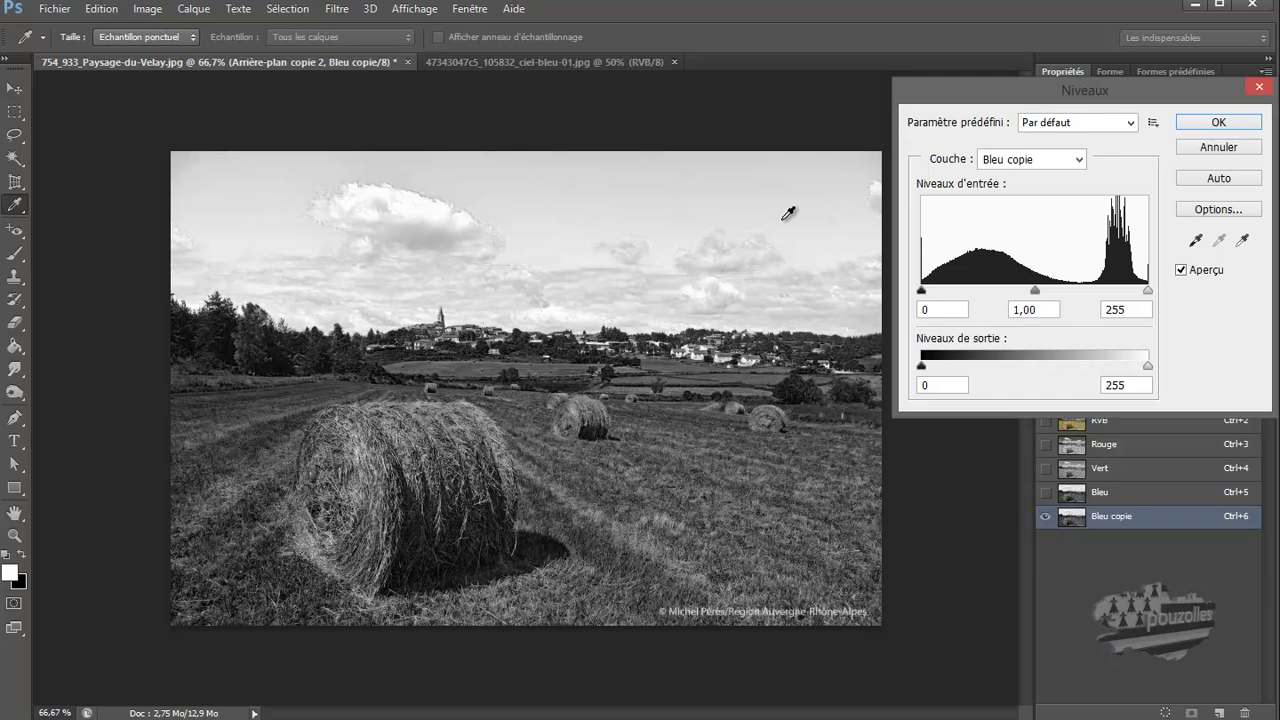
drag(921, 290, 985, 295)
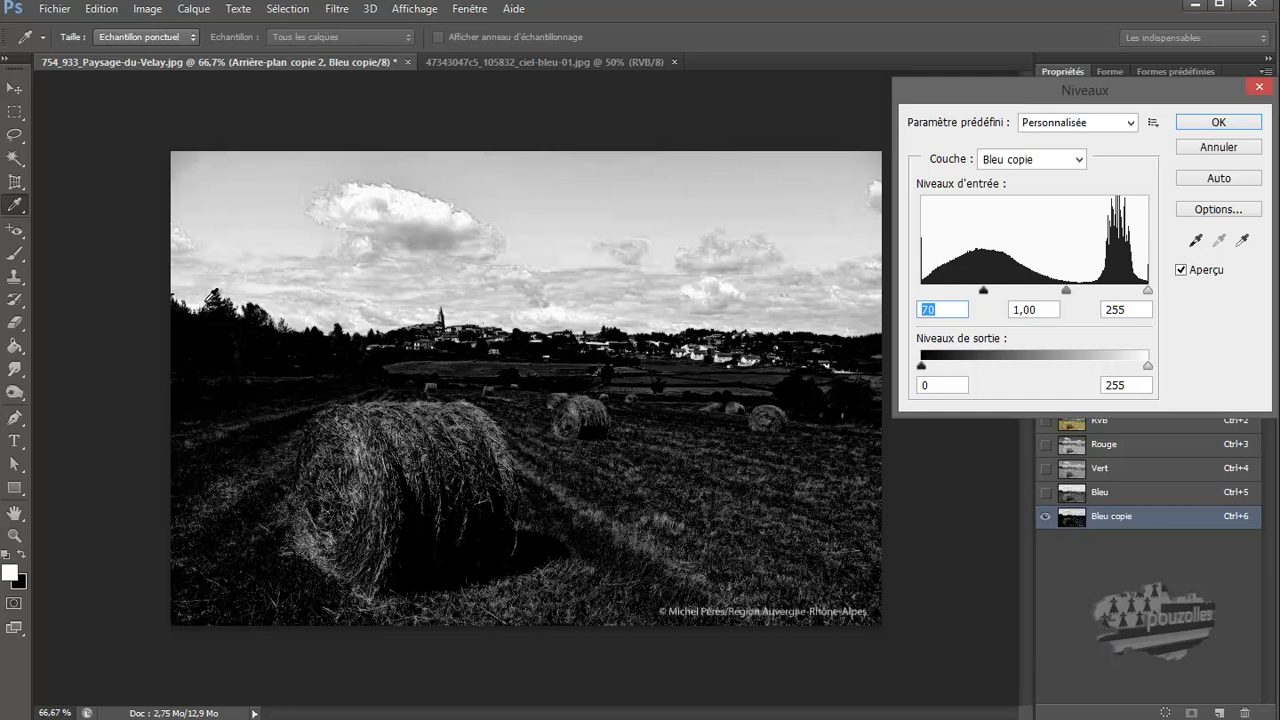
drag(985, 296, 978, 295)
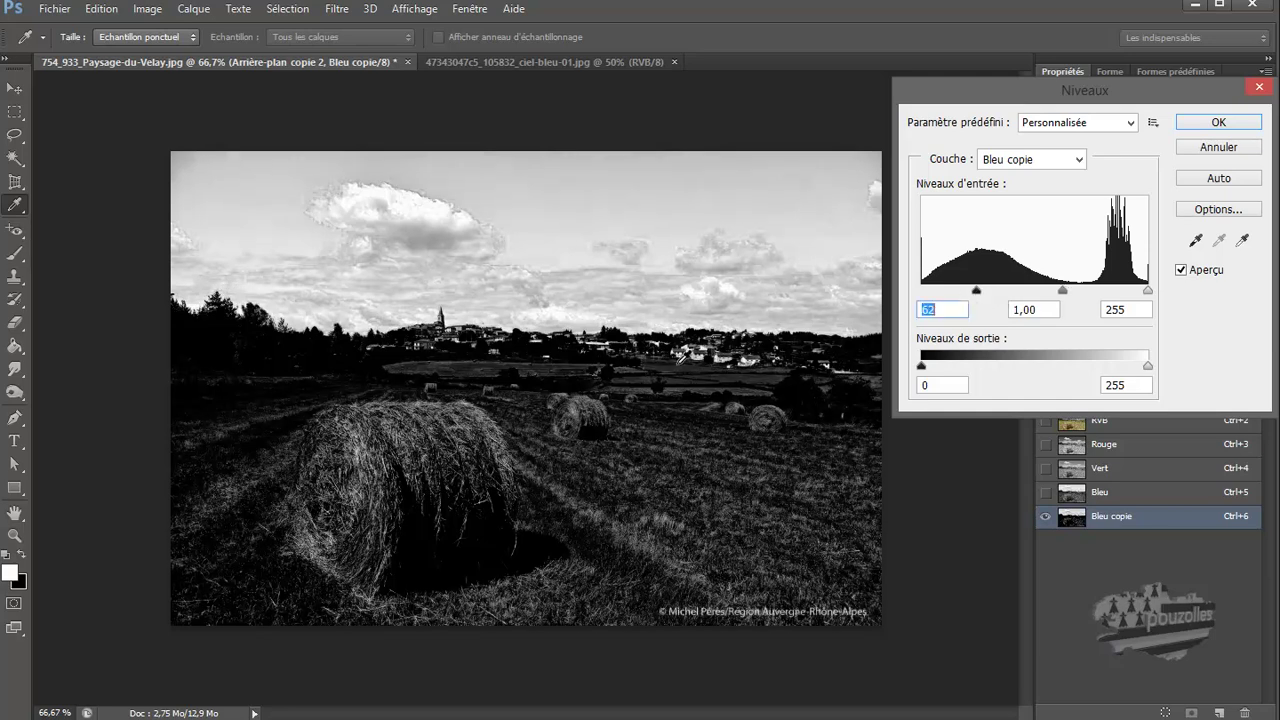
drag(1148, 290, 1118, 291)
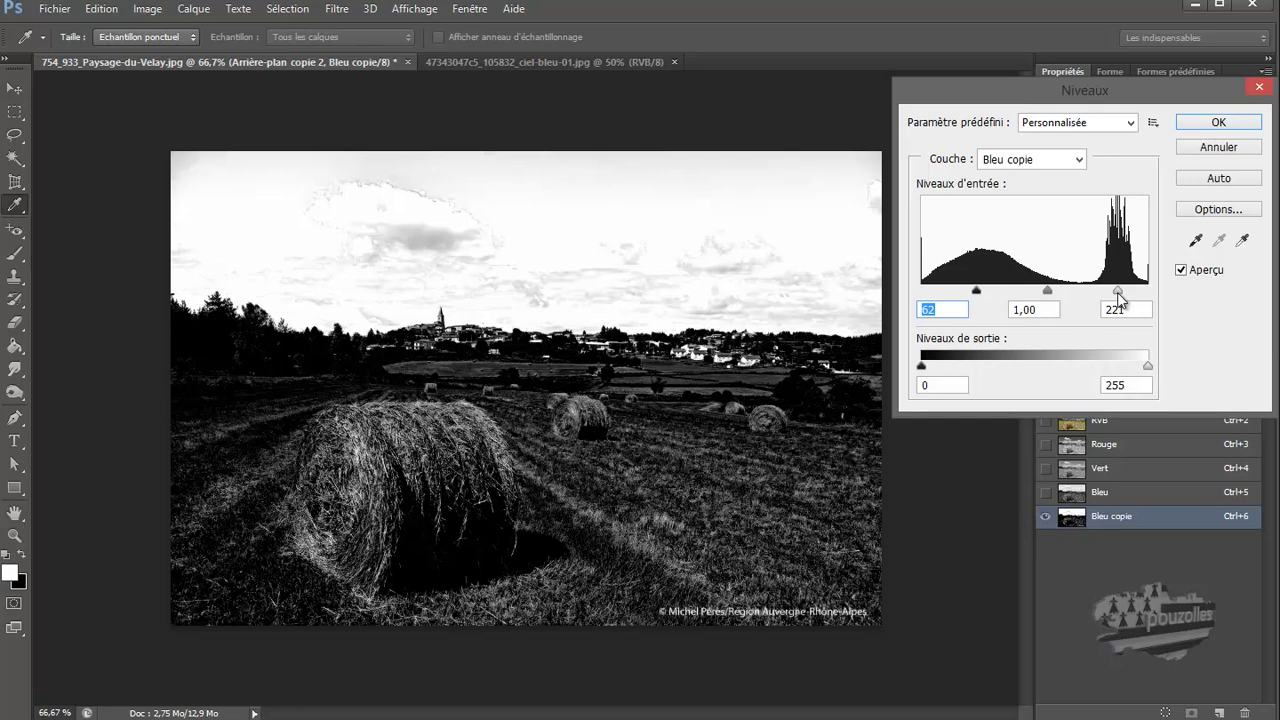
drag(1118, 291, 1118, 292)
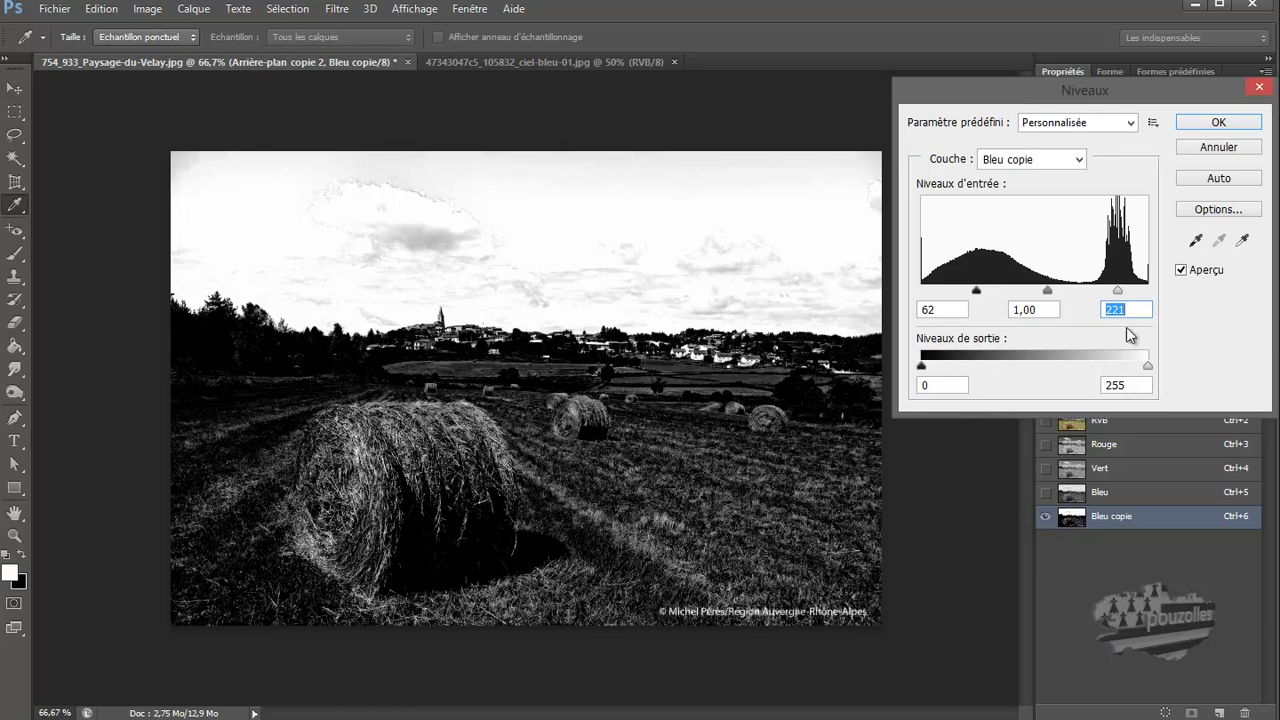
click(1217, 124)
key(v)
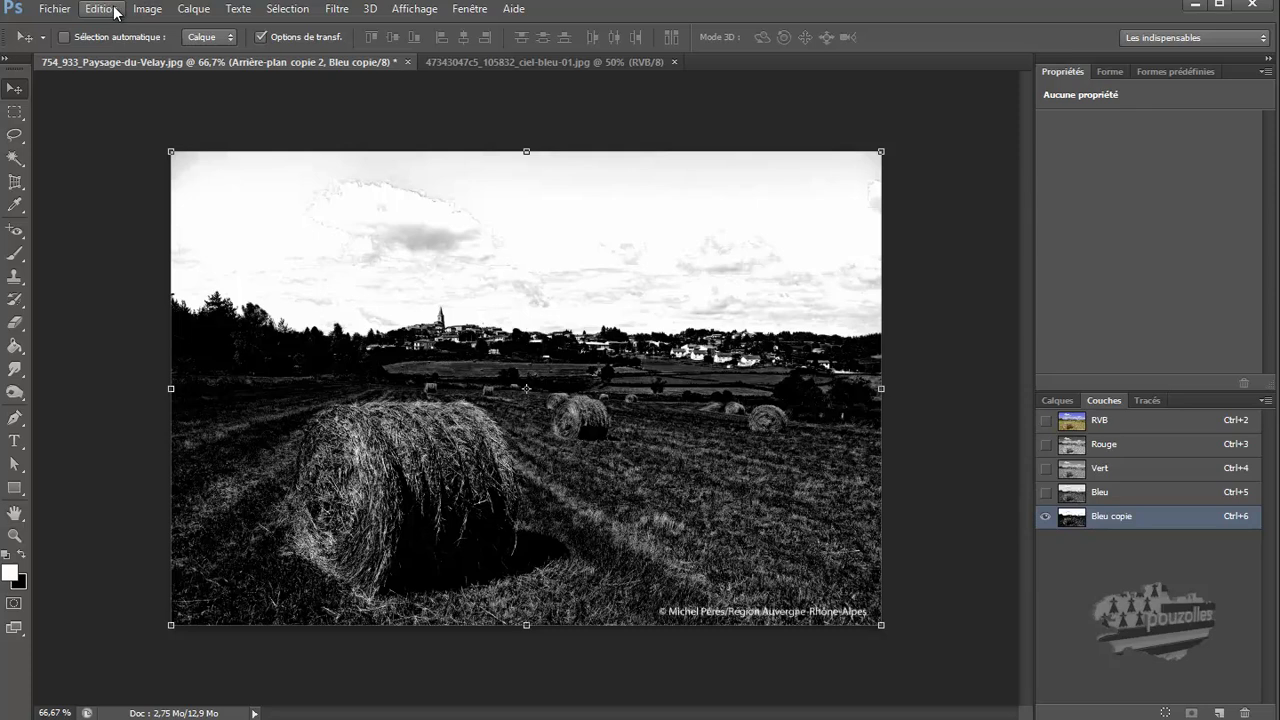
Select the entire Bleu copie channel and copy its contents.
click(288, 9)
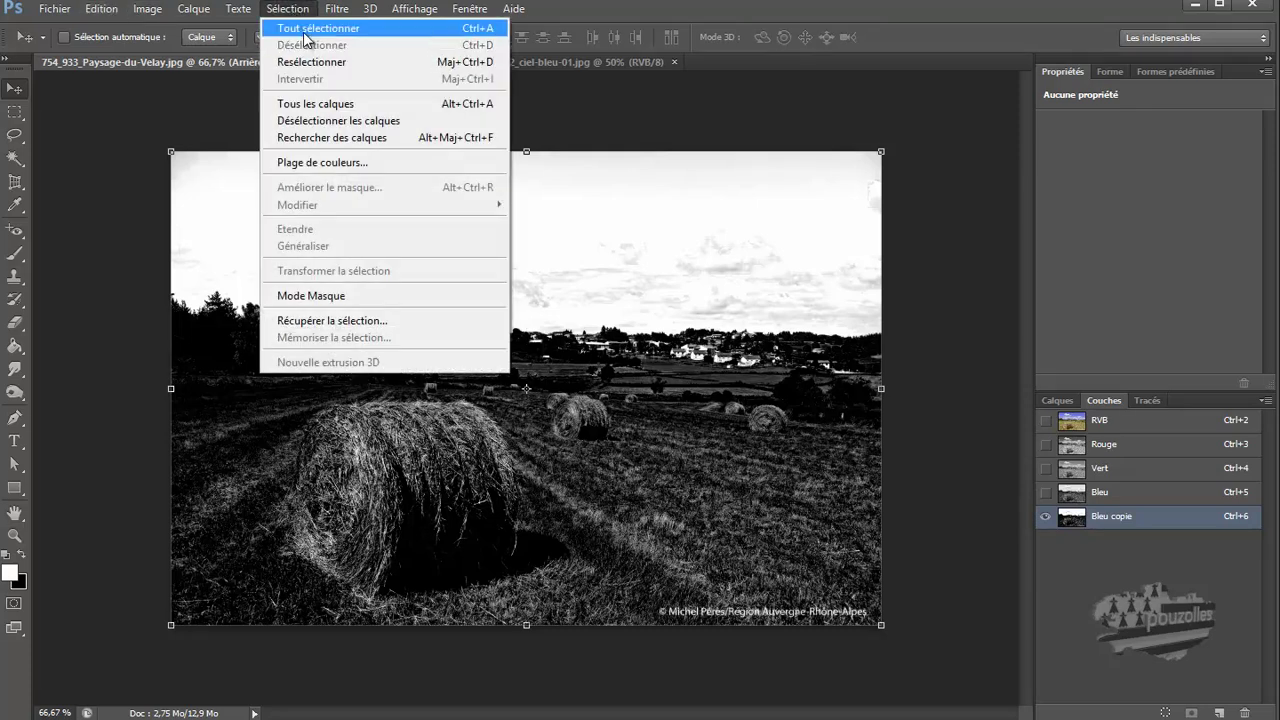
click(304, 34)
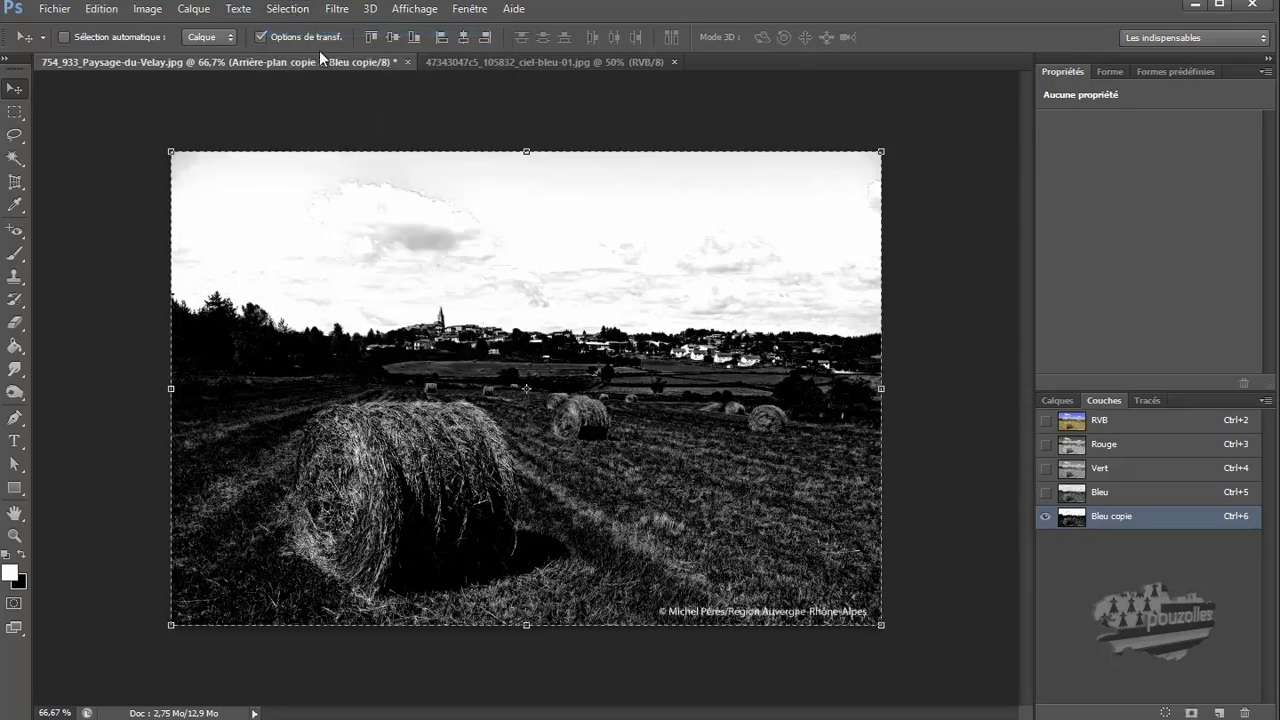
click(88, 10)
click(112, 124)
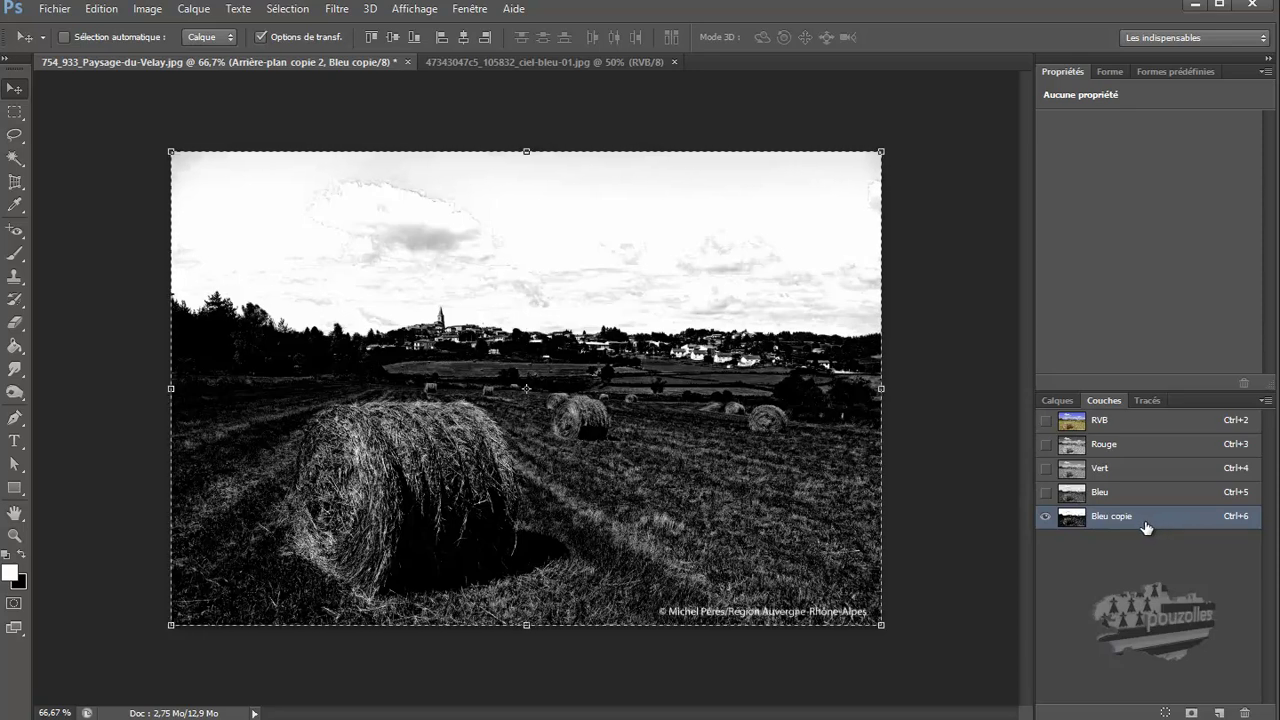
Keep Bleu copie as the active channel and display it as an overlay on the full-colour RVB image.
click(1122, 474)
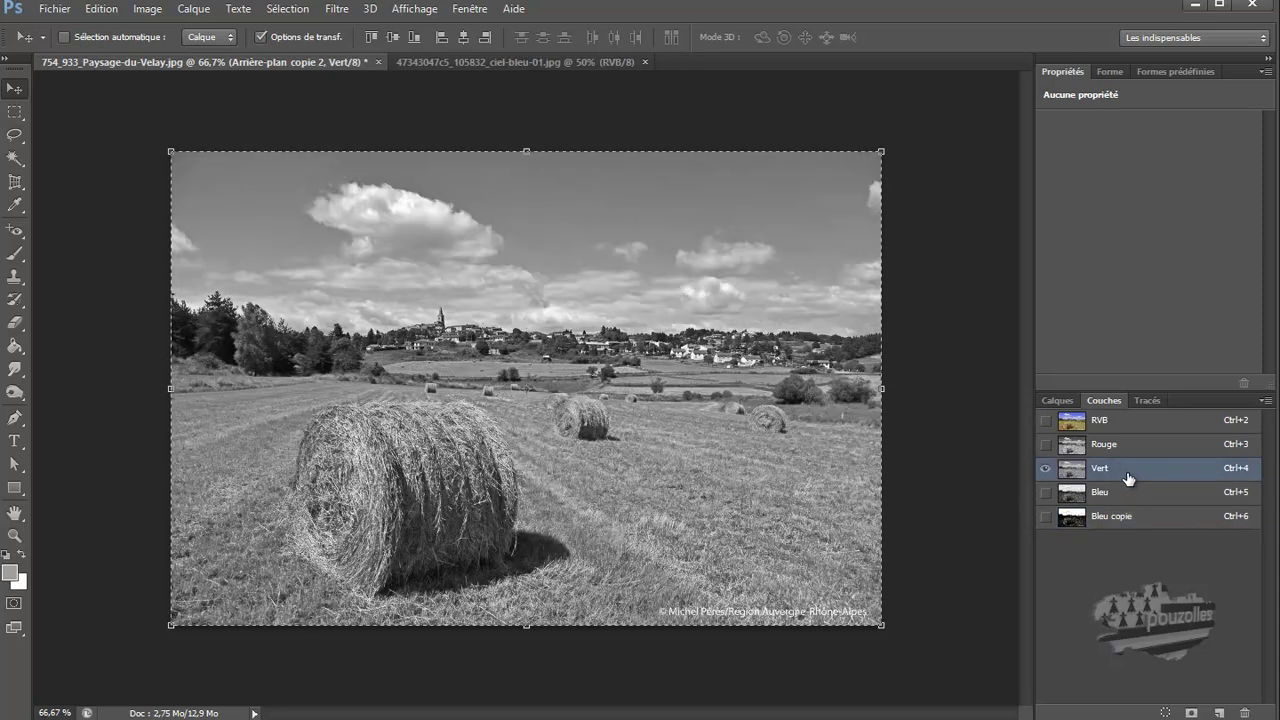
click(1046, 518)
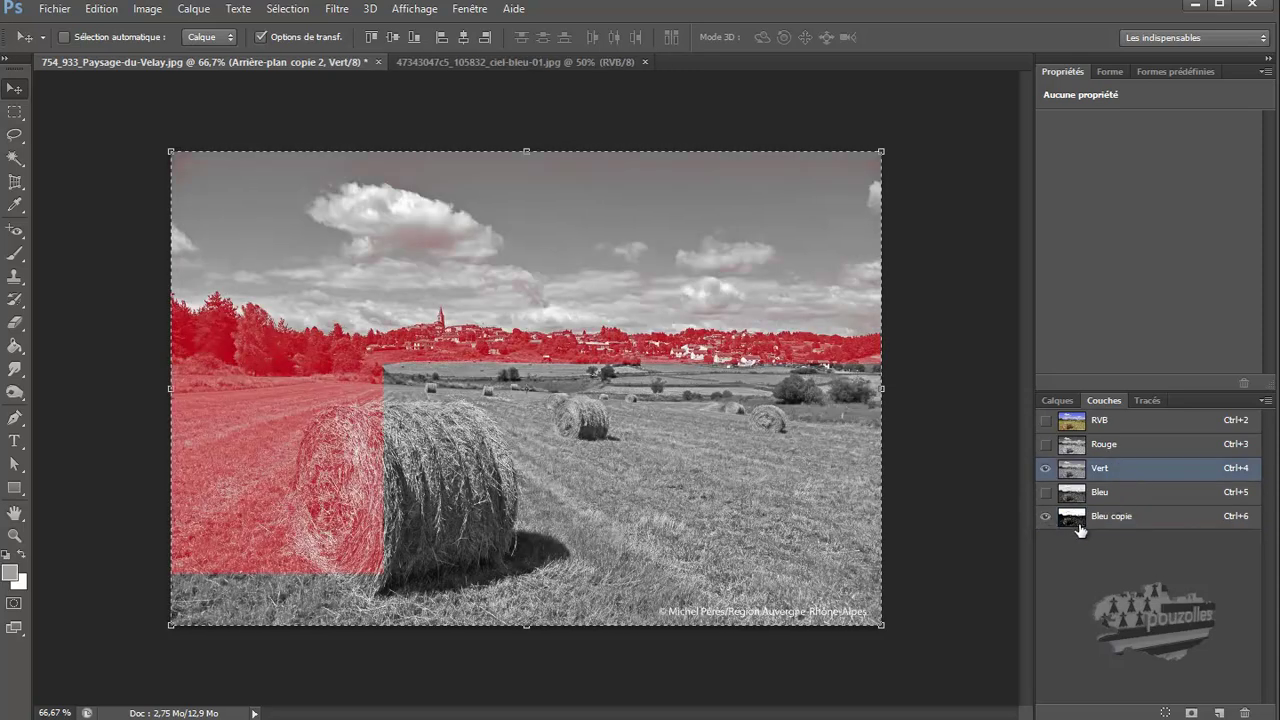
click(1130, 518)
click(1045, 422)
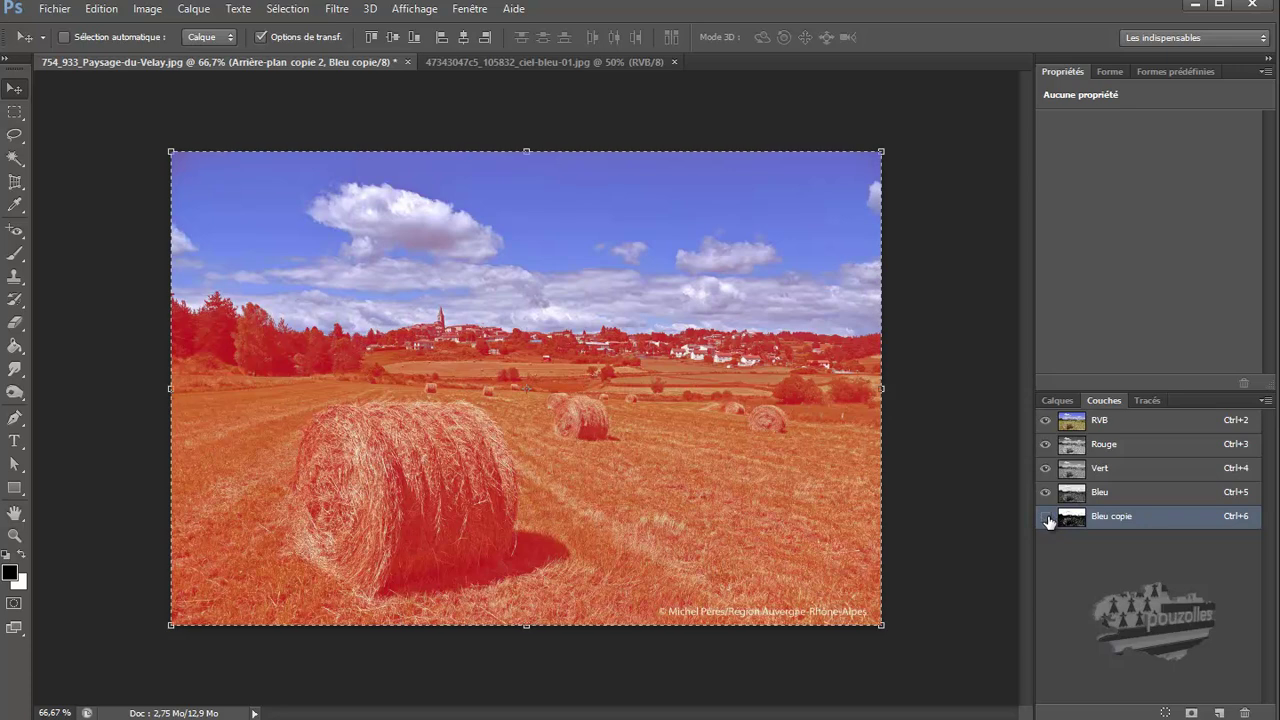
Try a layer mask on Arrière-plan copie 2, display its content, and delete the mask without applying it.
click(1047, 518)
click(1047, 518)
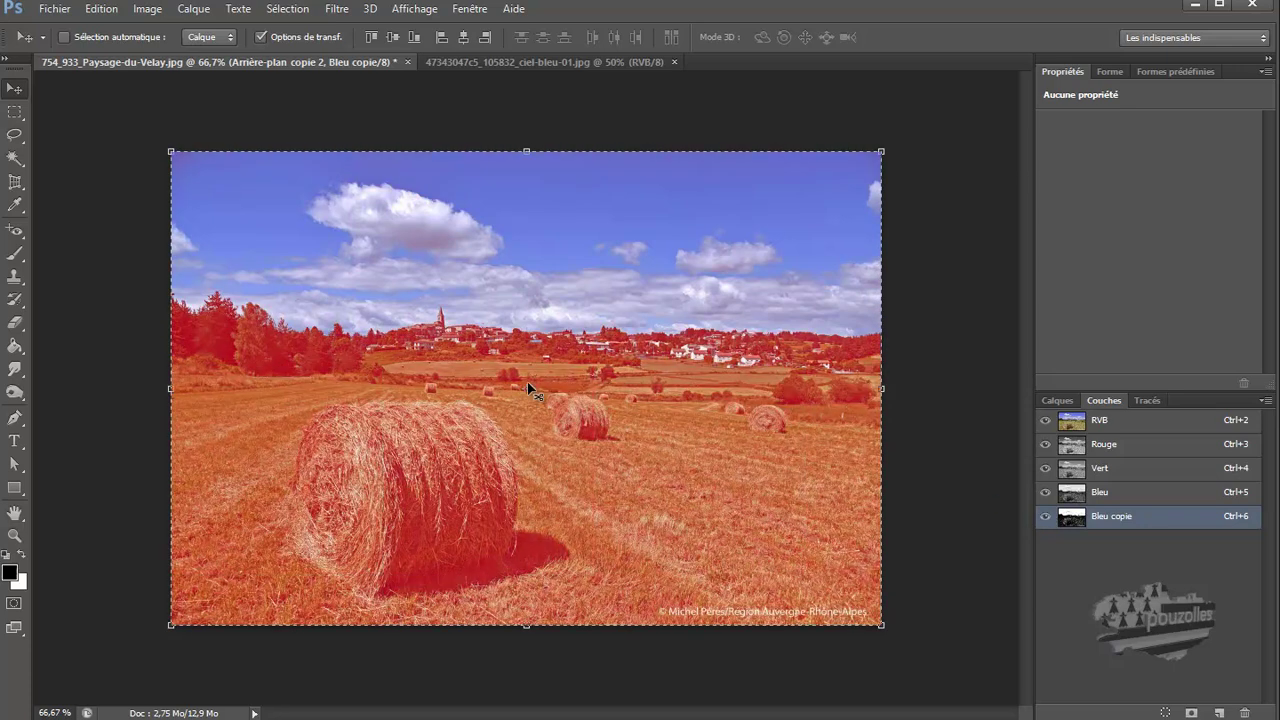
click(1049, 400)
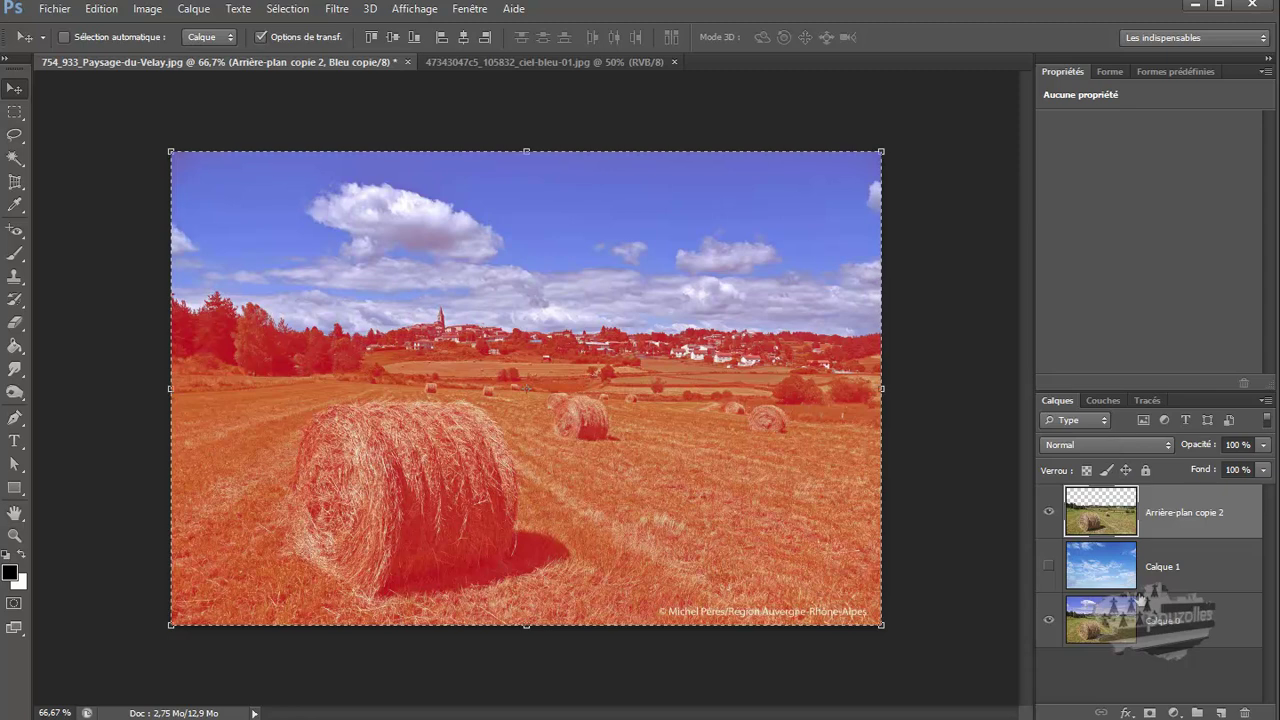
click(1150, 713)
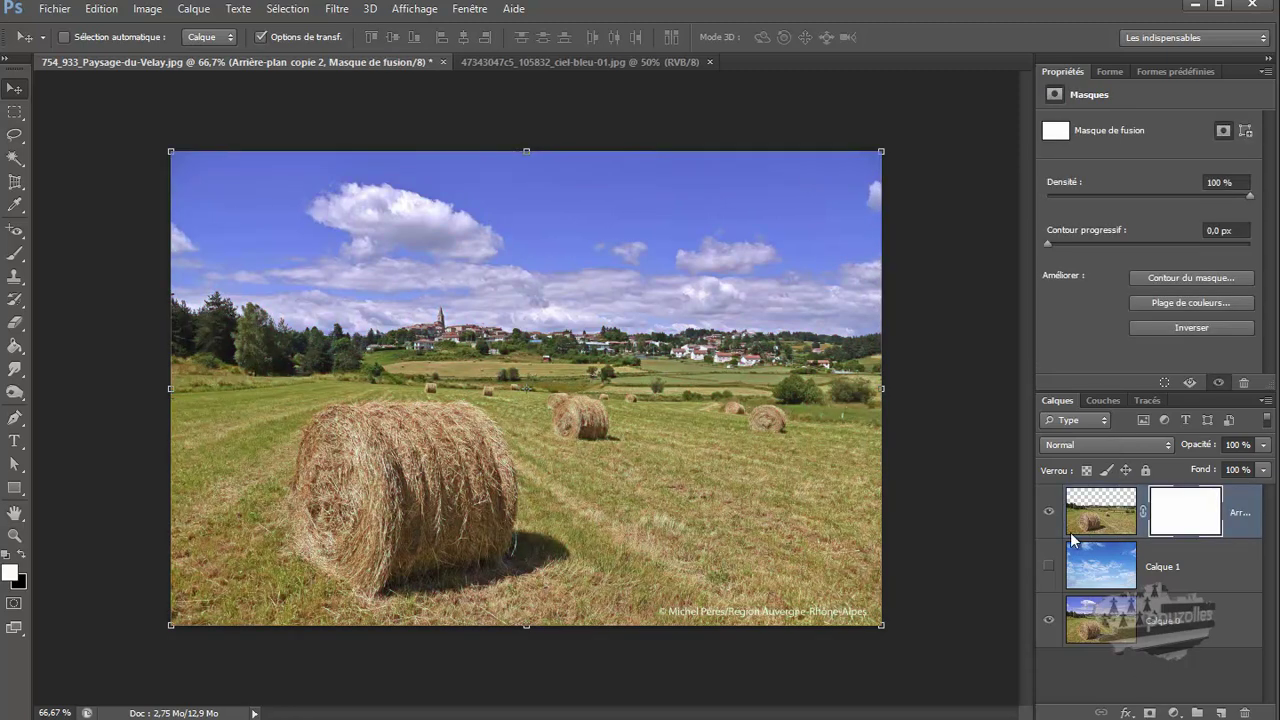
click(1190, 513)
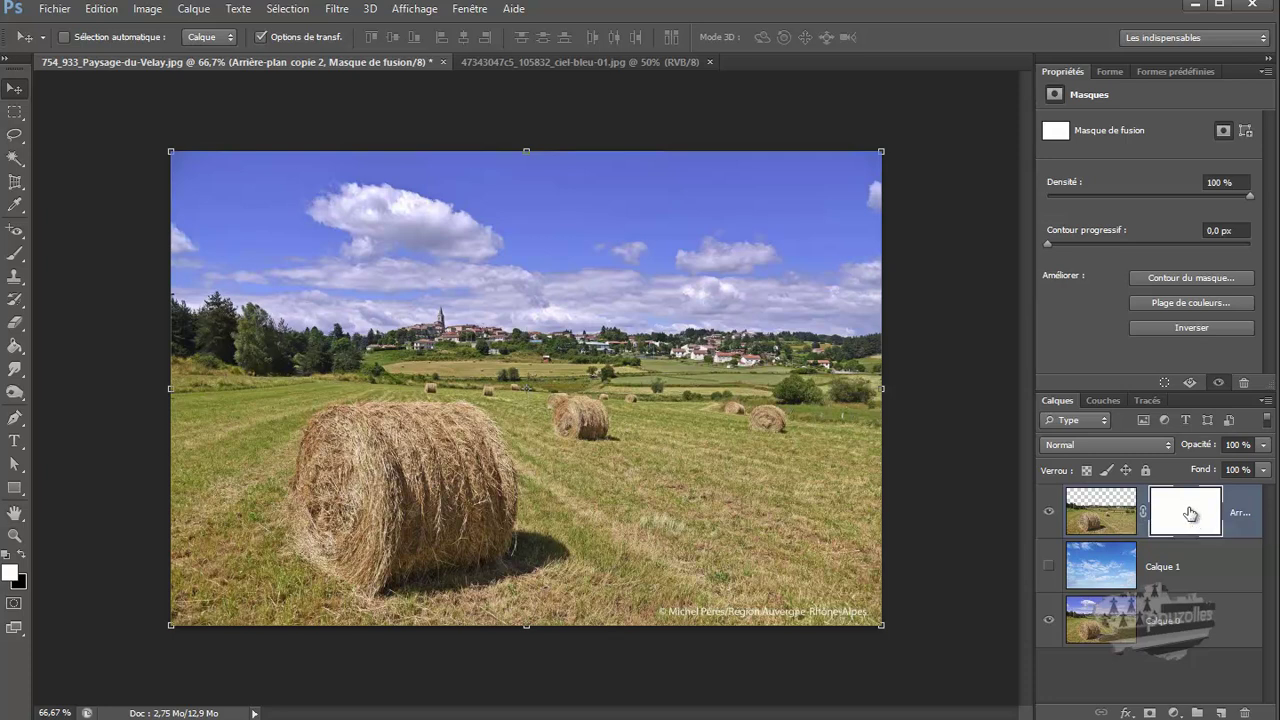
alt+click(1190, 513)
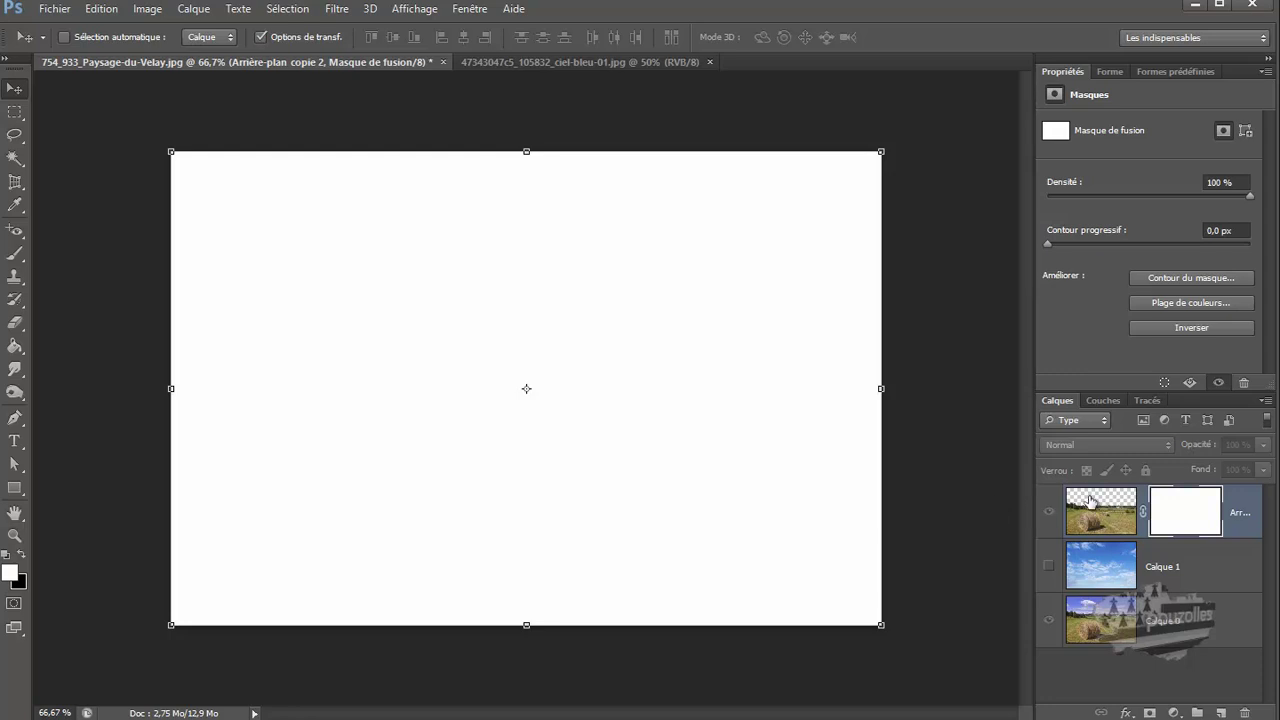
drag(1178, 495, 1248, 713)
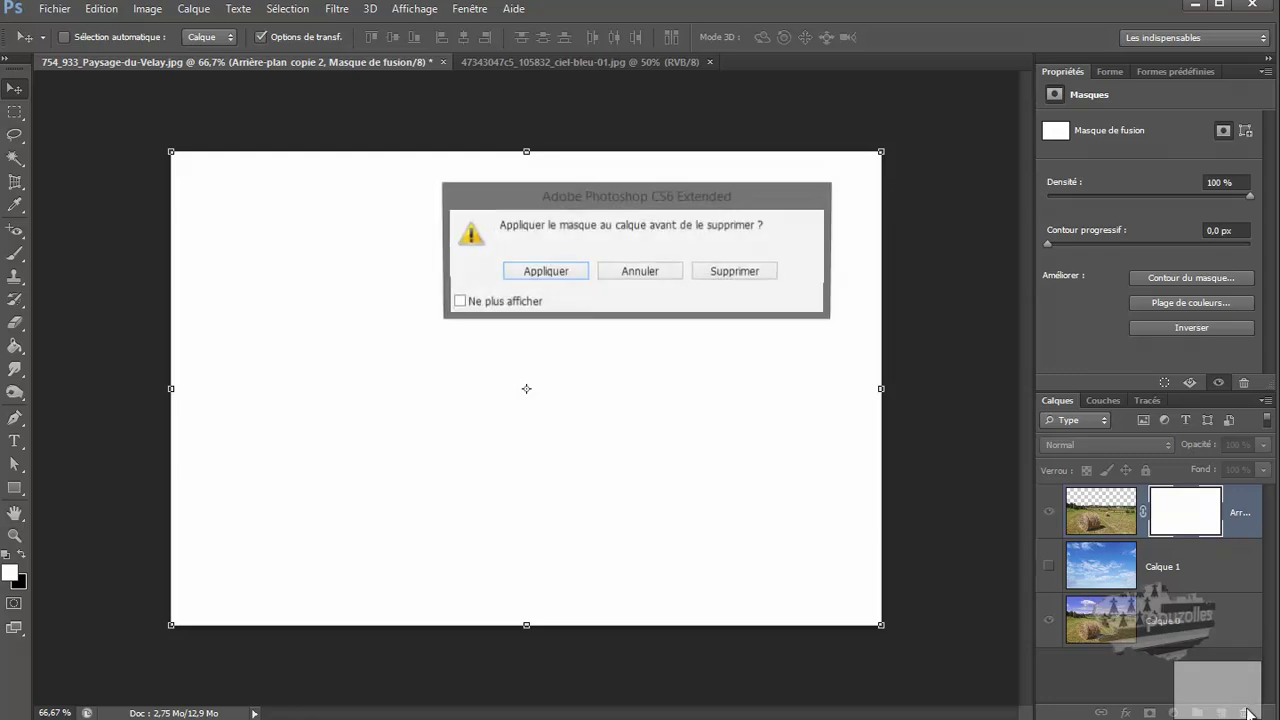
click(718, 279)
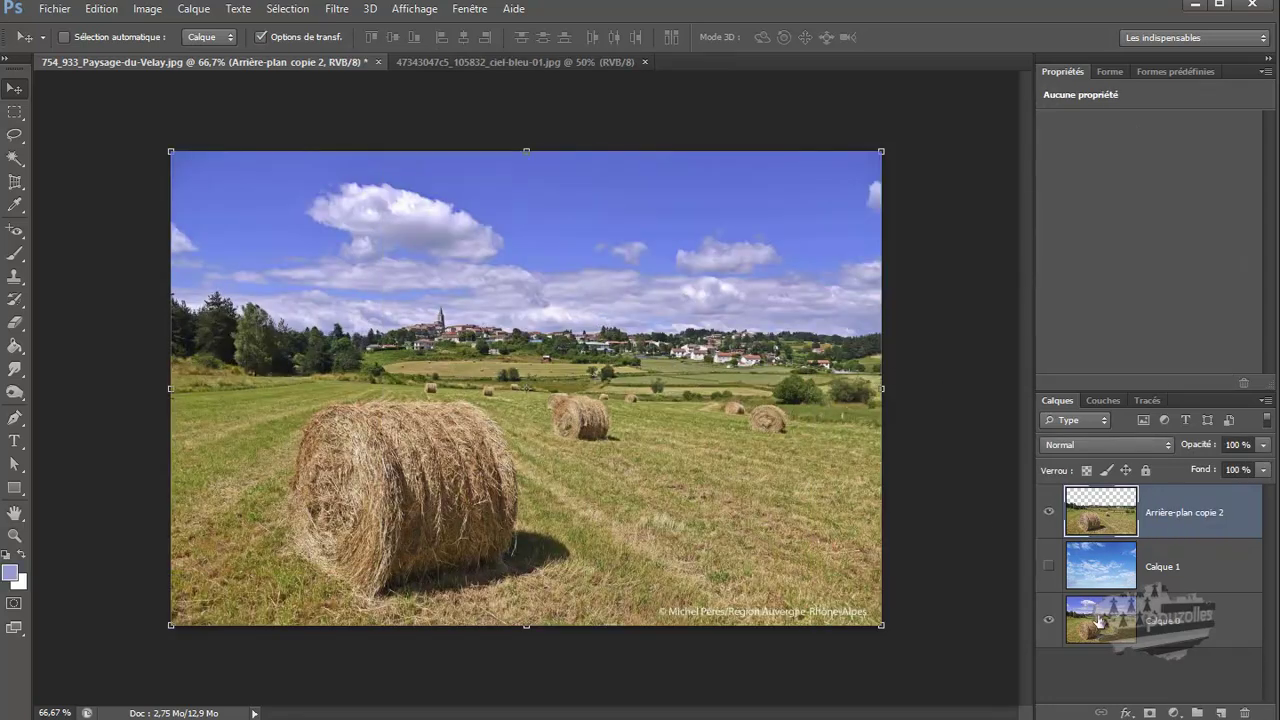
Duplicate the Calque 0 layer, move the copy to the top of the stack, and hide Arrière-plan copie 2.
drag(1099, 622, 1222, 712)
drag(1088, 625, 1097, 503)
click(1048, 566)
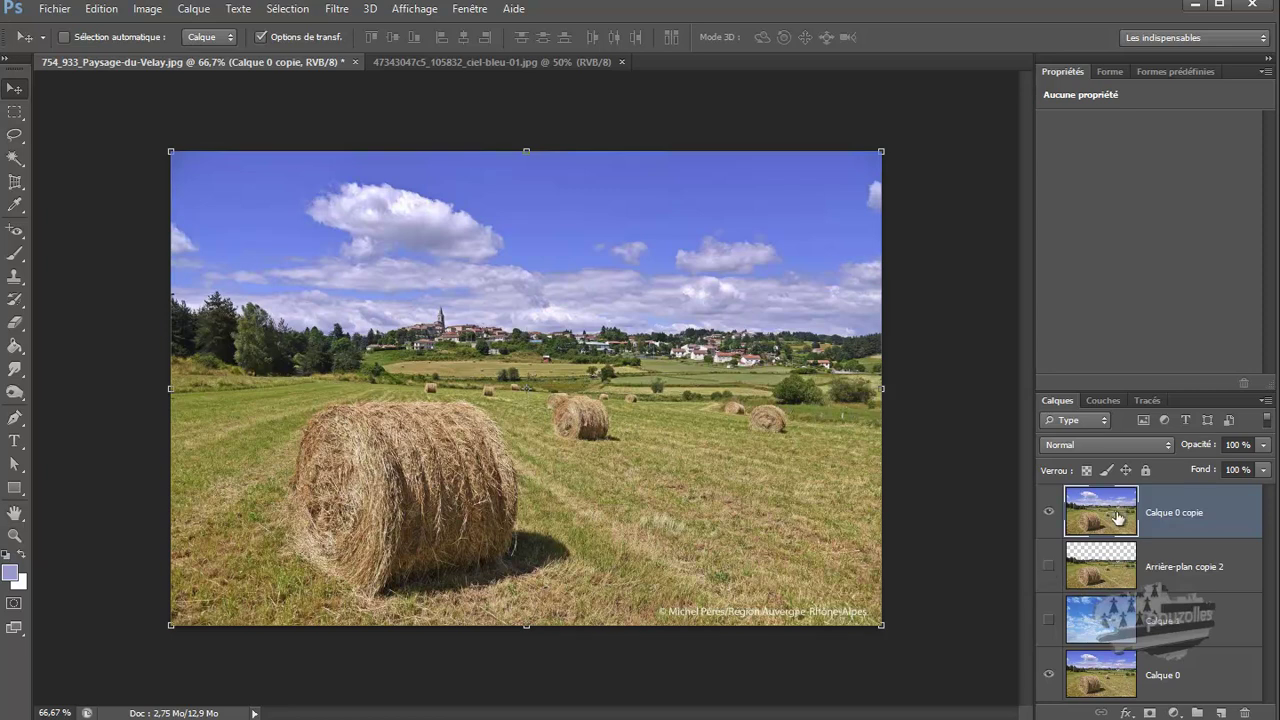
Examine the Bleu copie channel on its own and as an overlay on the full-colour RVB image.
click(1095, 399)
click(1045, 517)
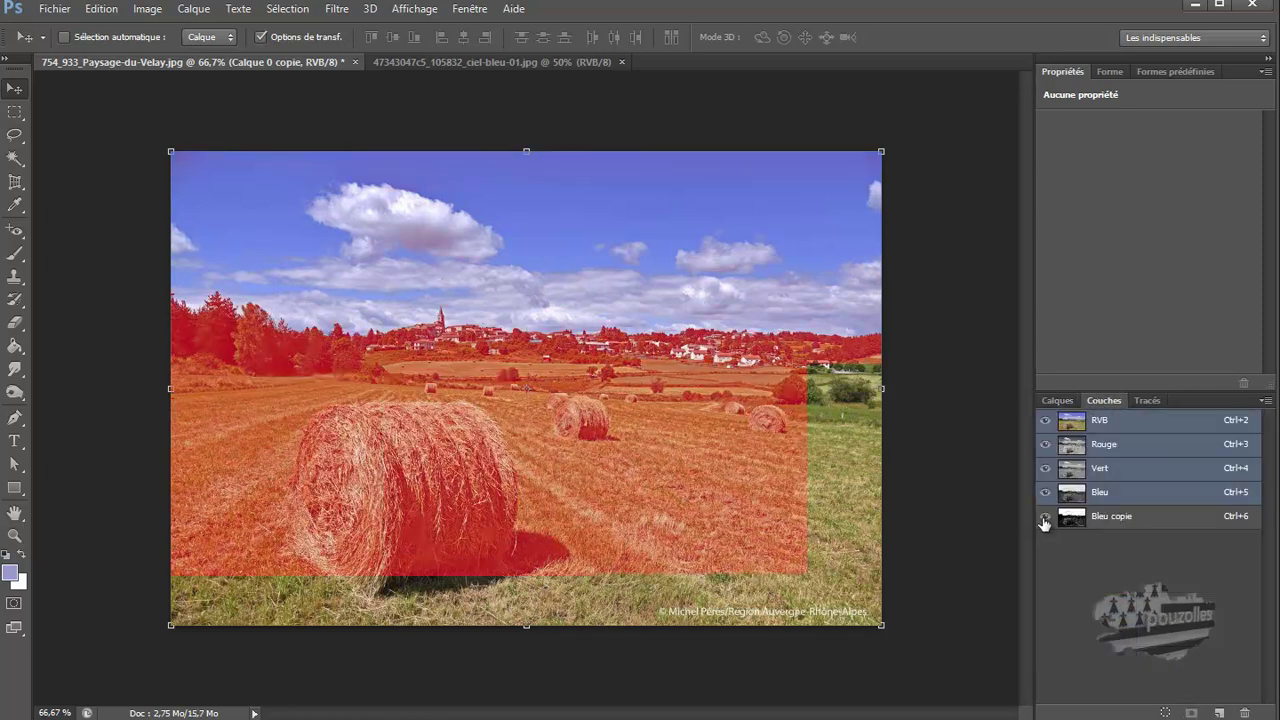
click(1046, 421)
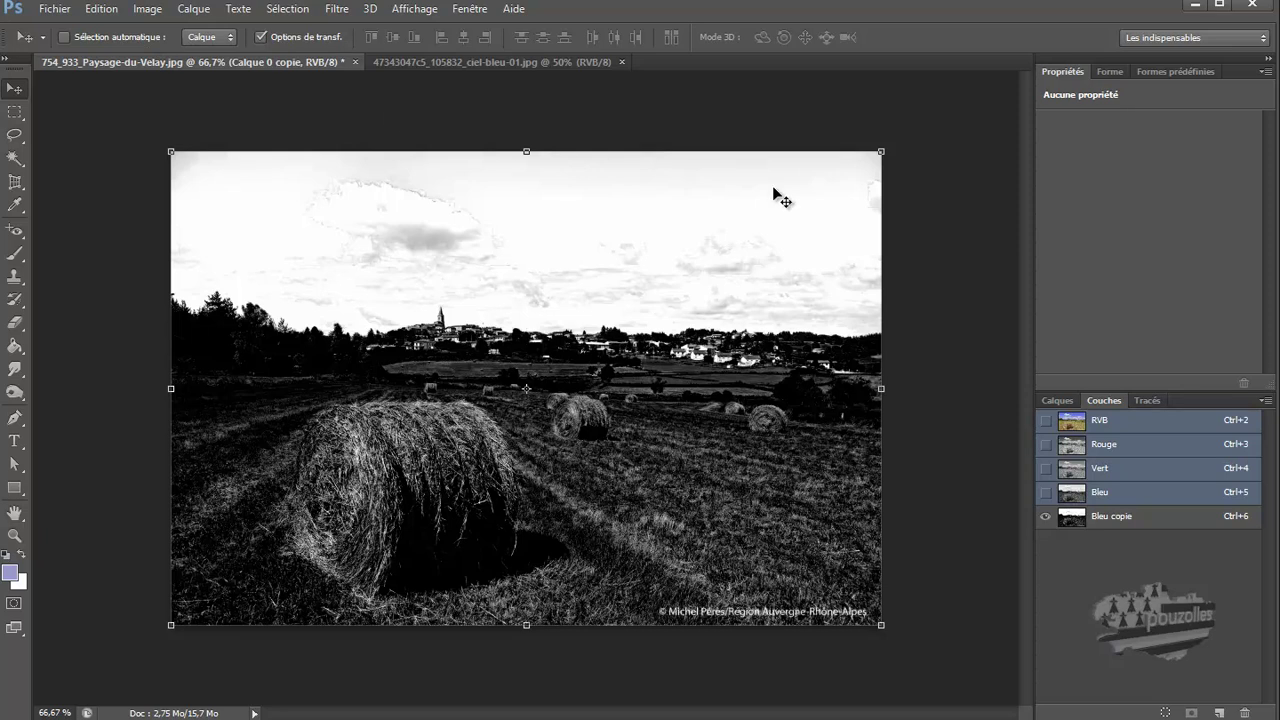
click(1045, 422)
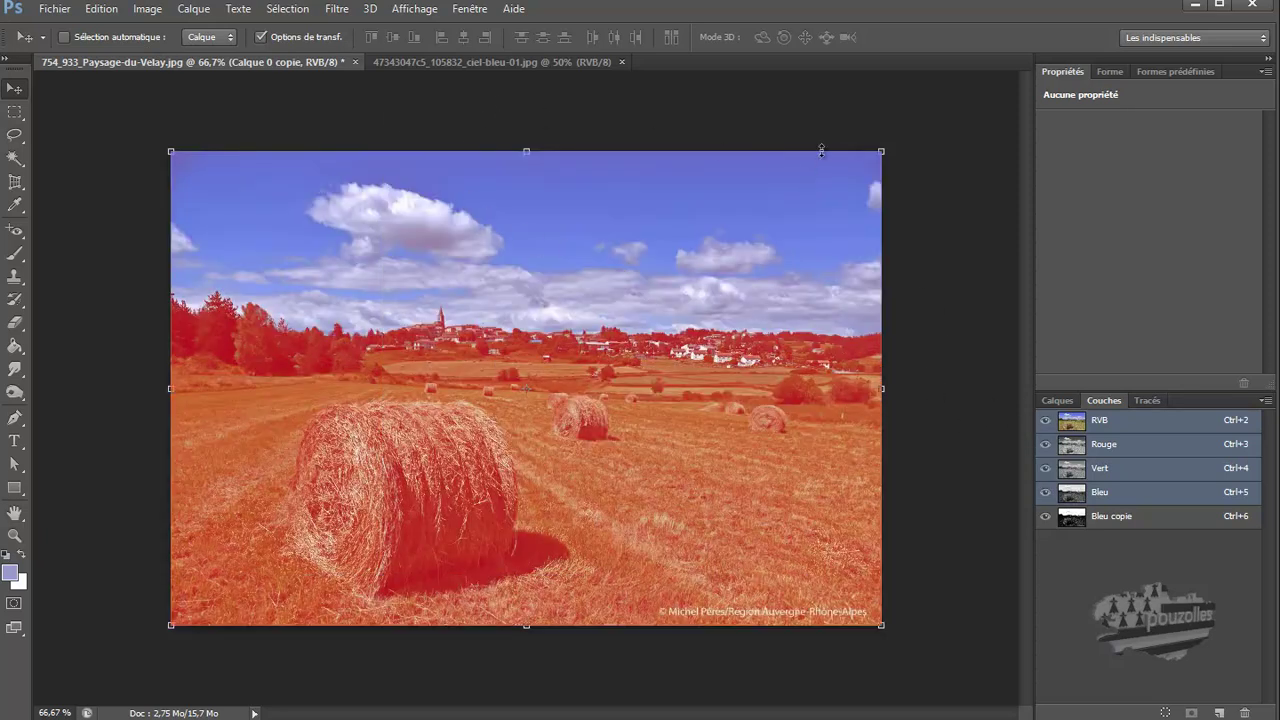
Add a layer mask to Calque 0 copie and paste the copied Bleu copie channel contents into it.
click(1052, 400)
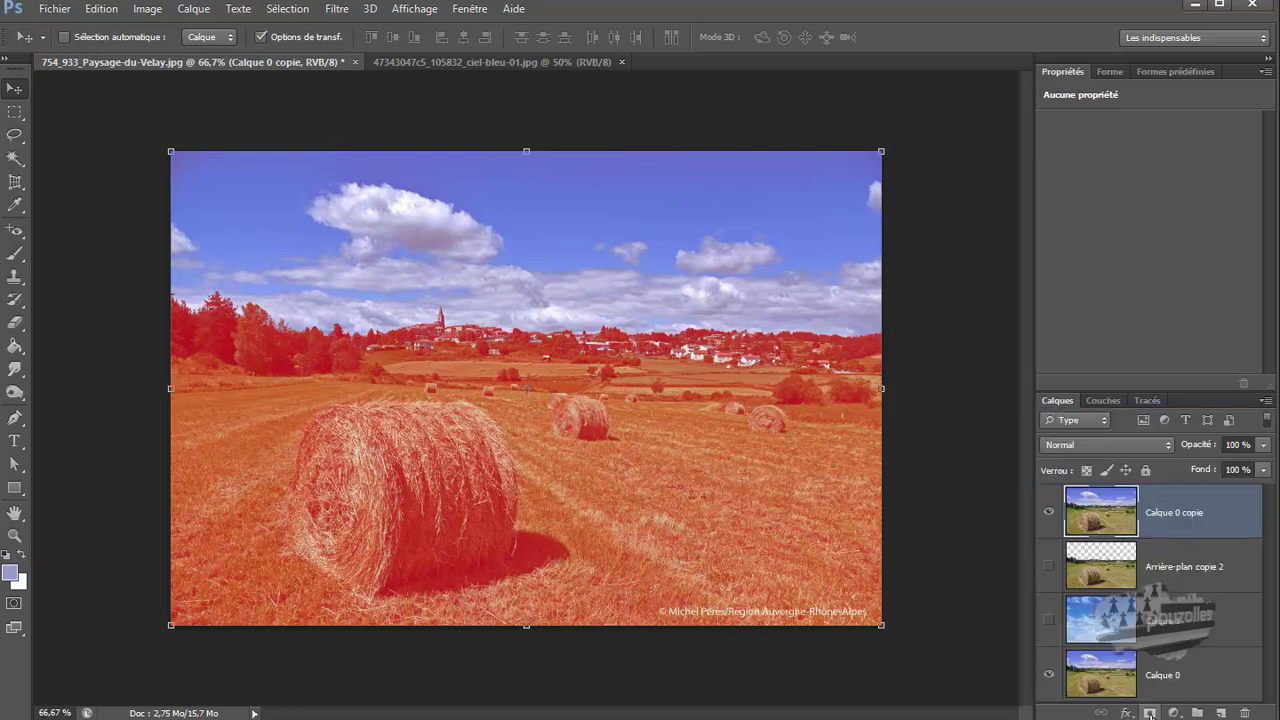
click(1149, 713)
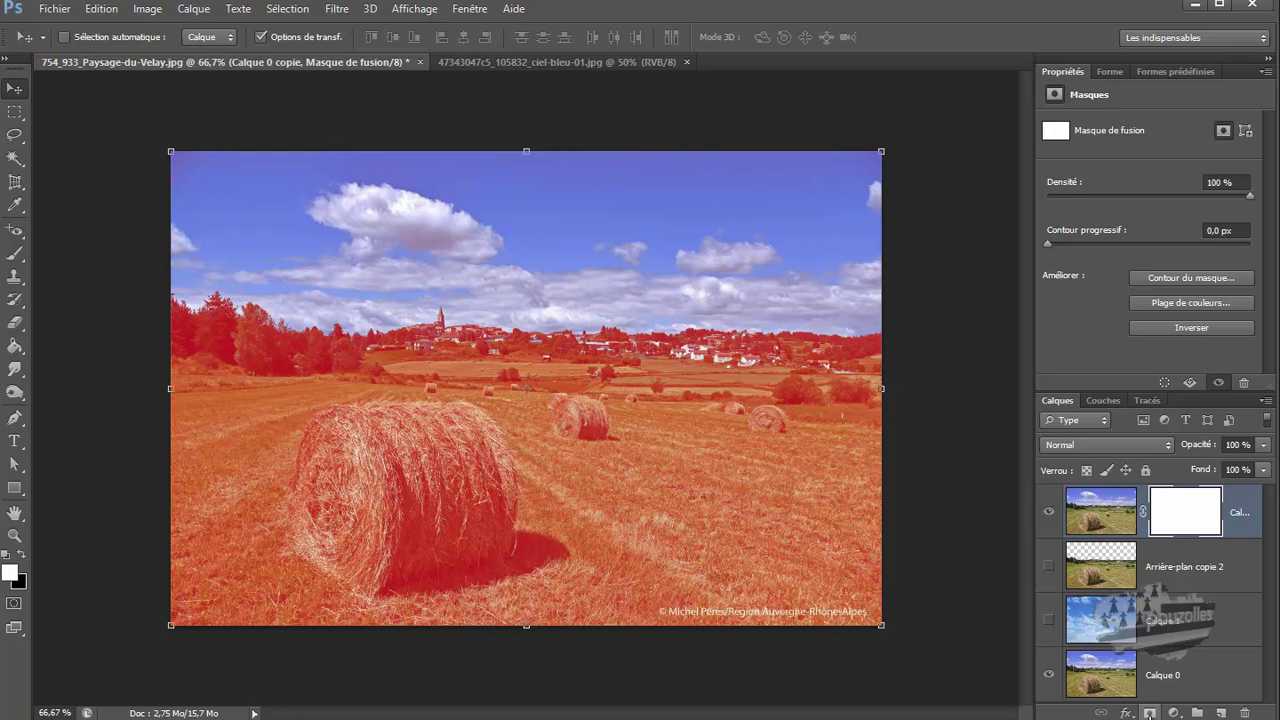
click(1174, 517)
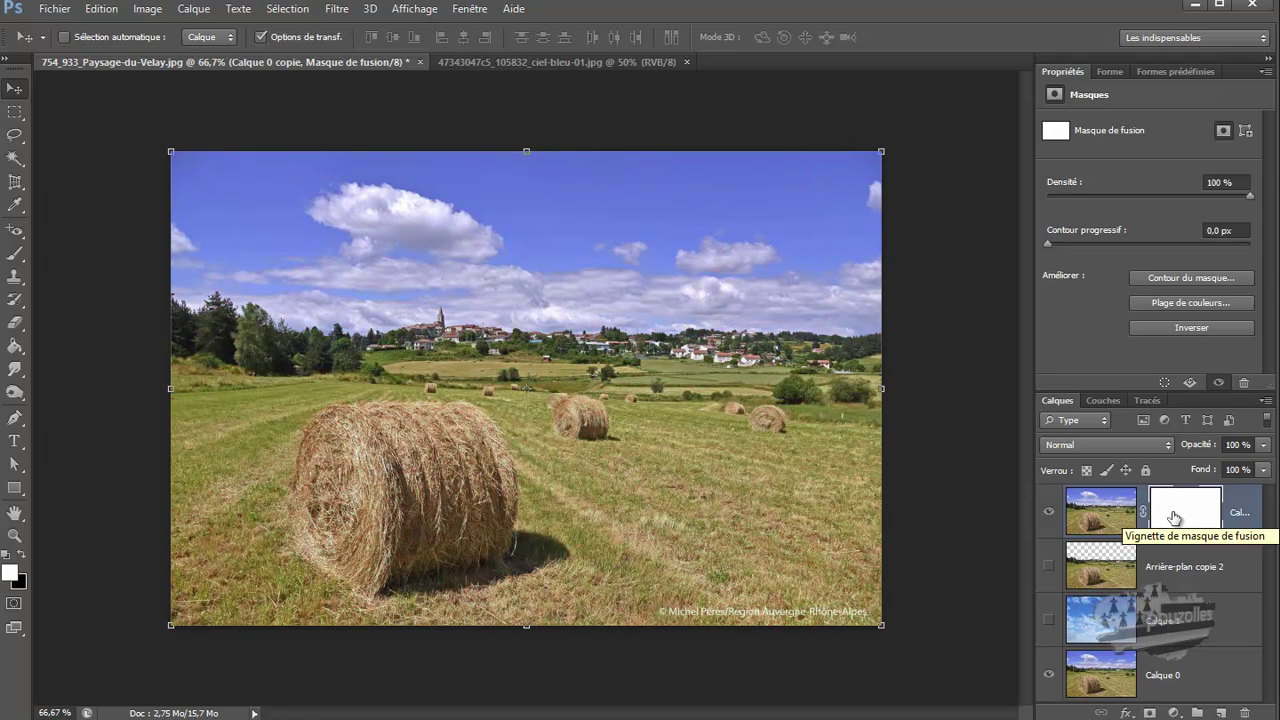
alt+click(1174, 517)
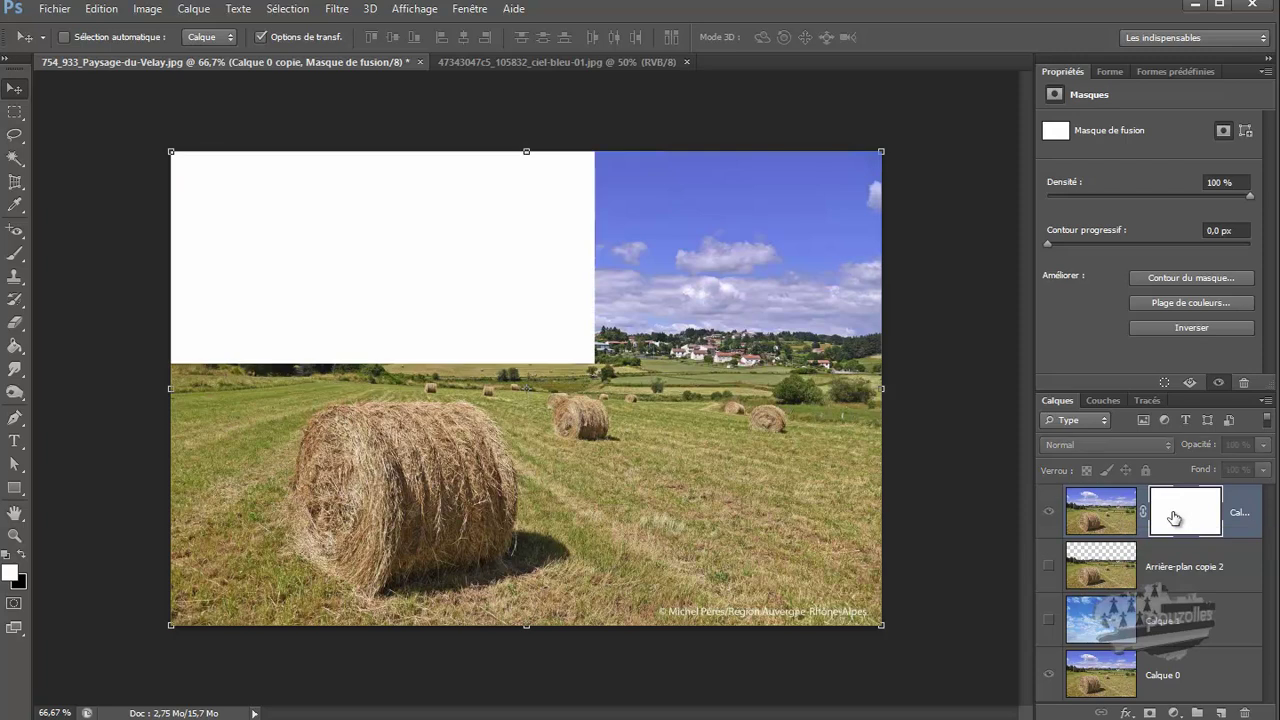
click(100, 9)
click(119, 162)
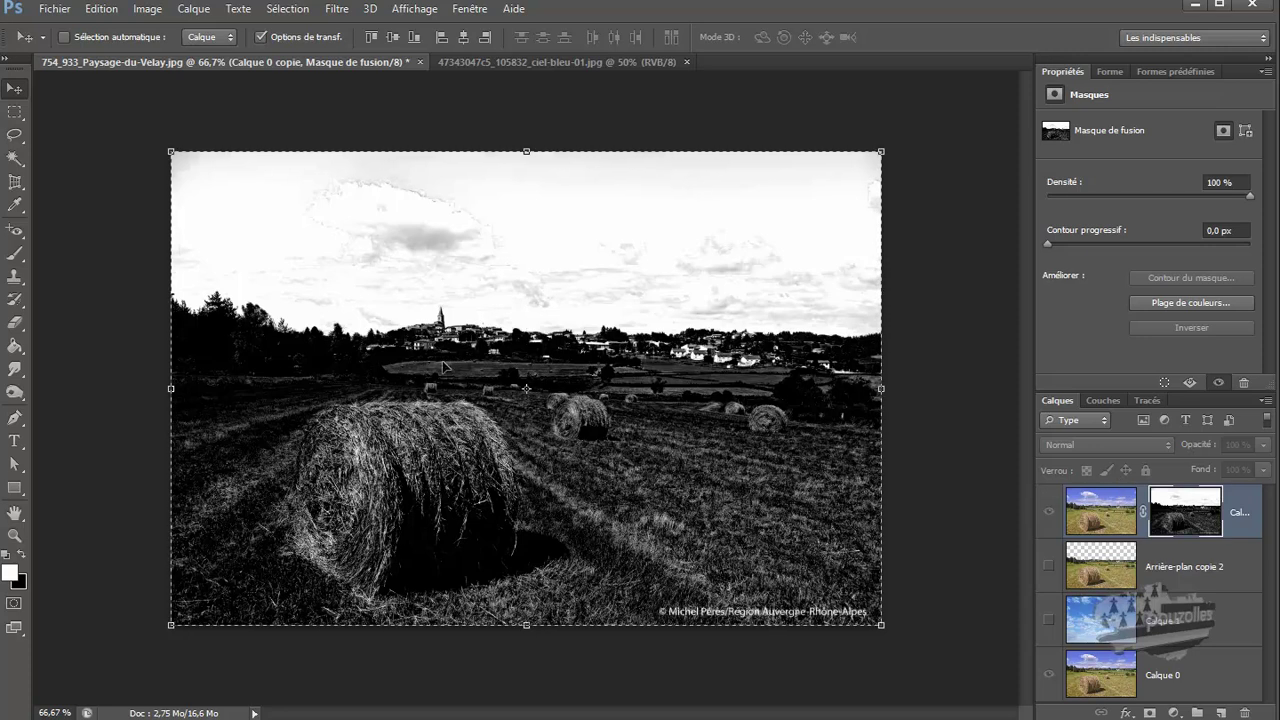
Show the Calque 1 sky layer and invert the layer mask of Calque 0 copie.
click(1090, 517)
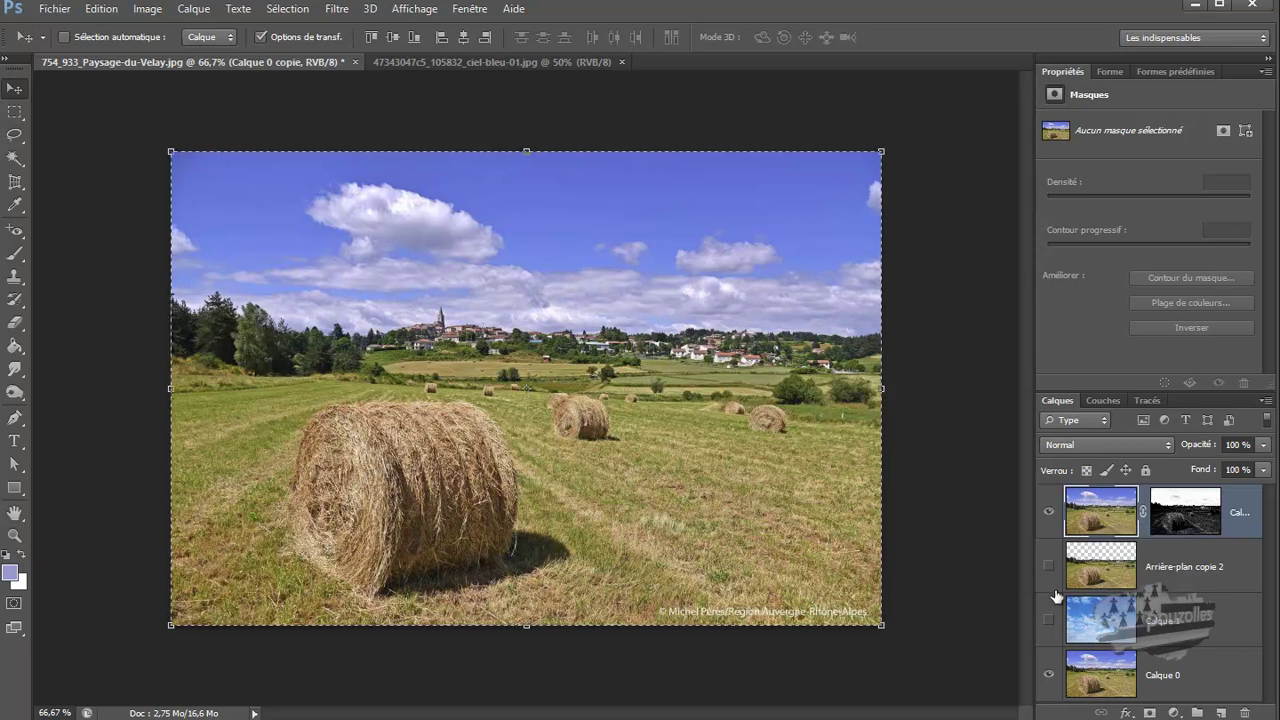
click(1050, 622)
click(1050, 622)
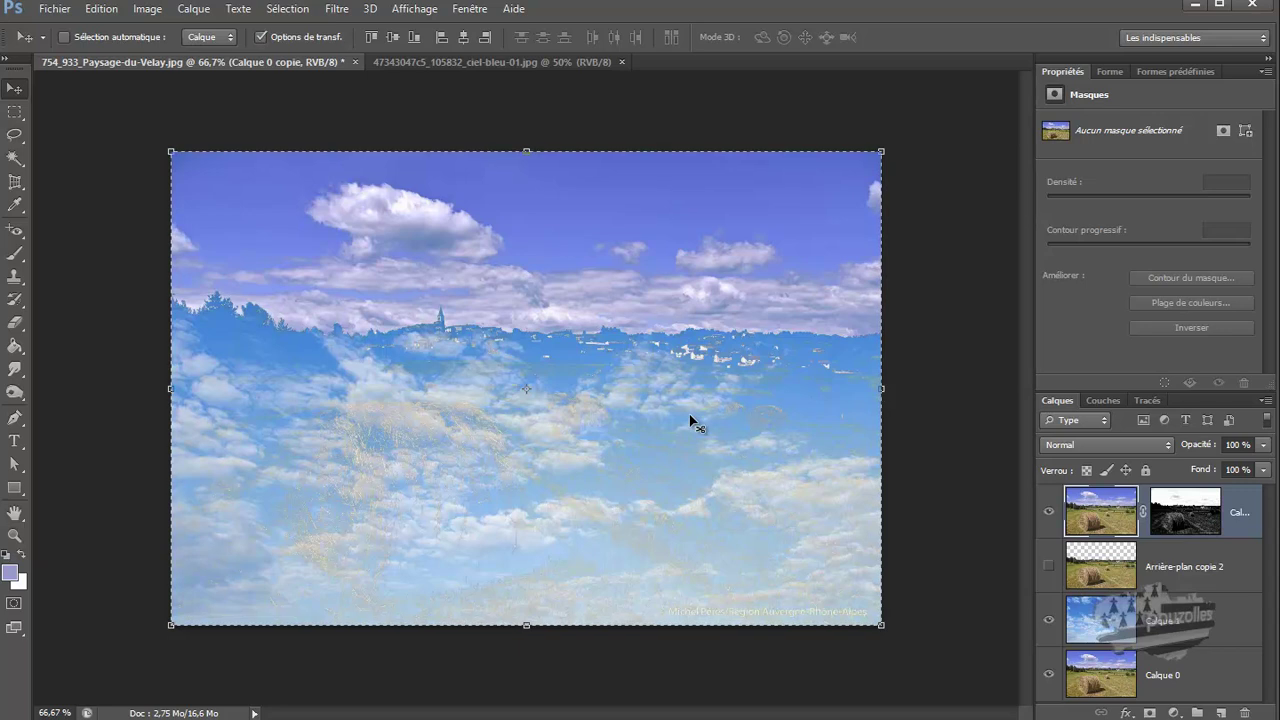
click(1180, 515)
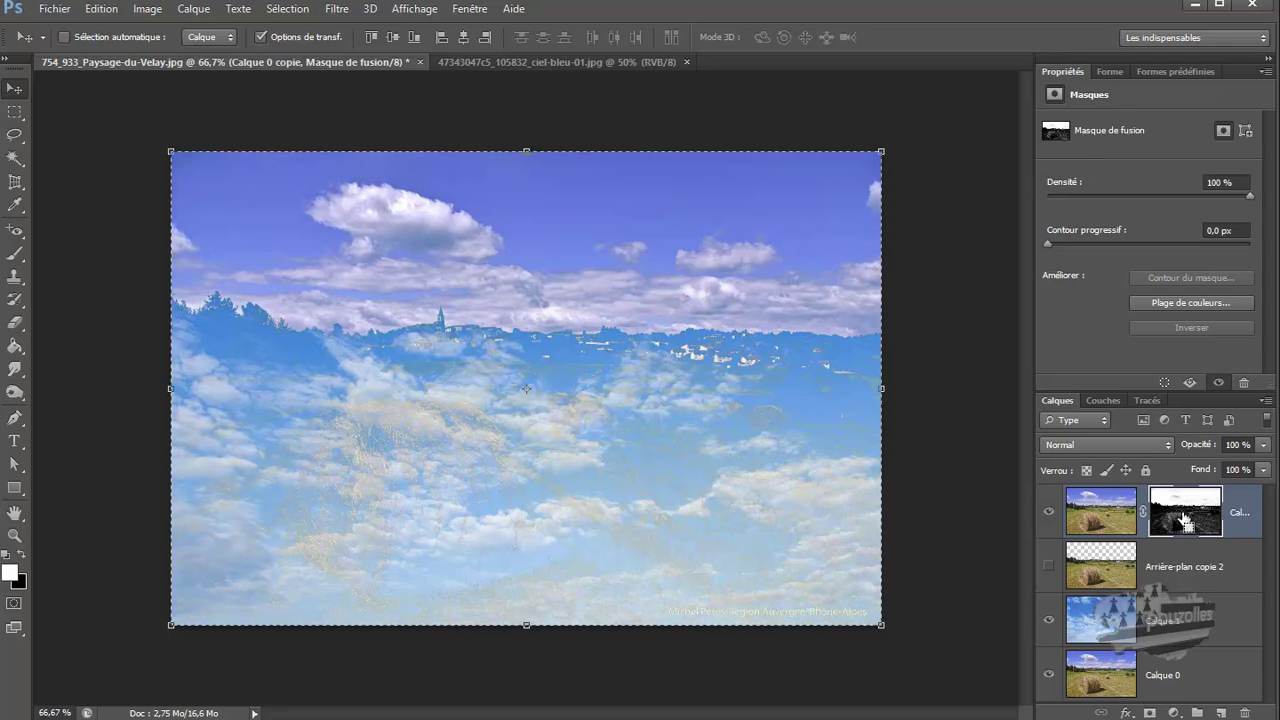
key(ctrl+i)
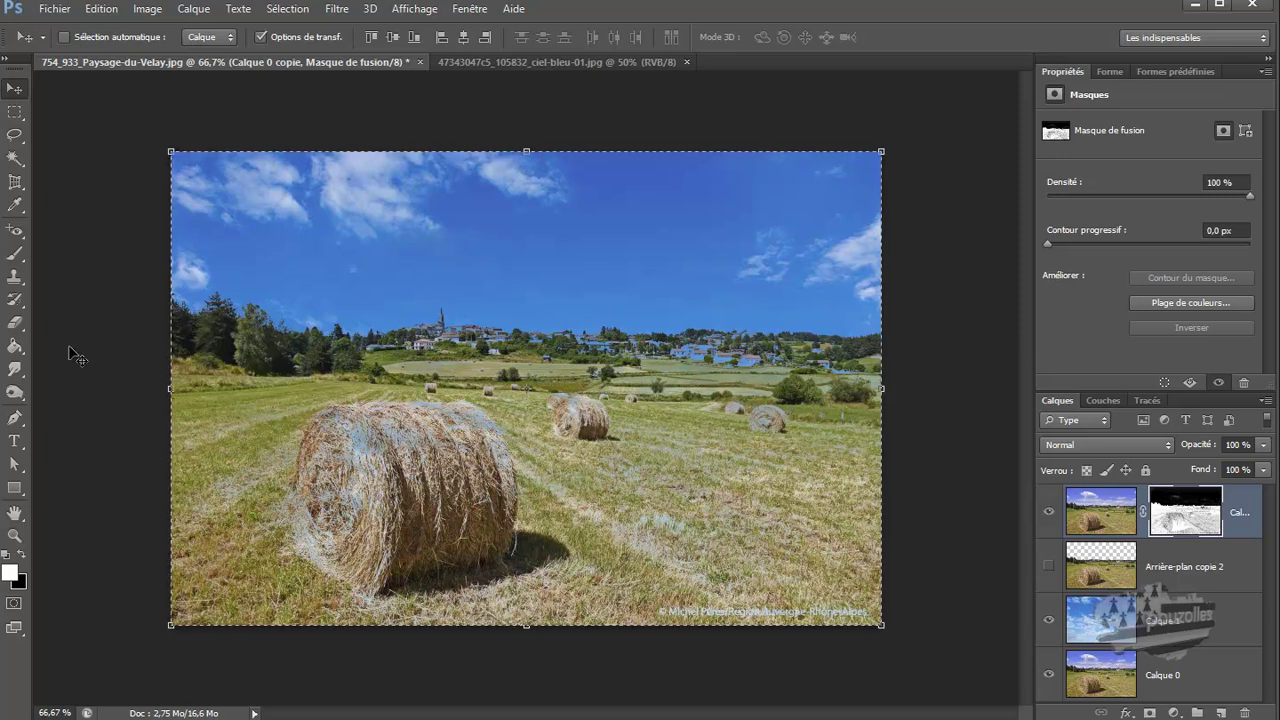
Choose the Eraser tool and set its brush size to 33 px.
click(15, 322)
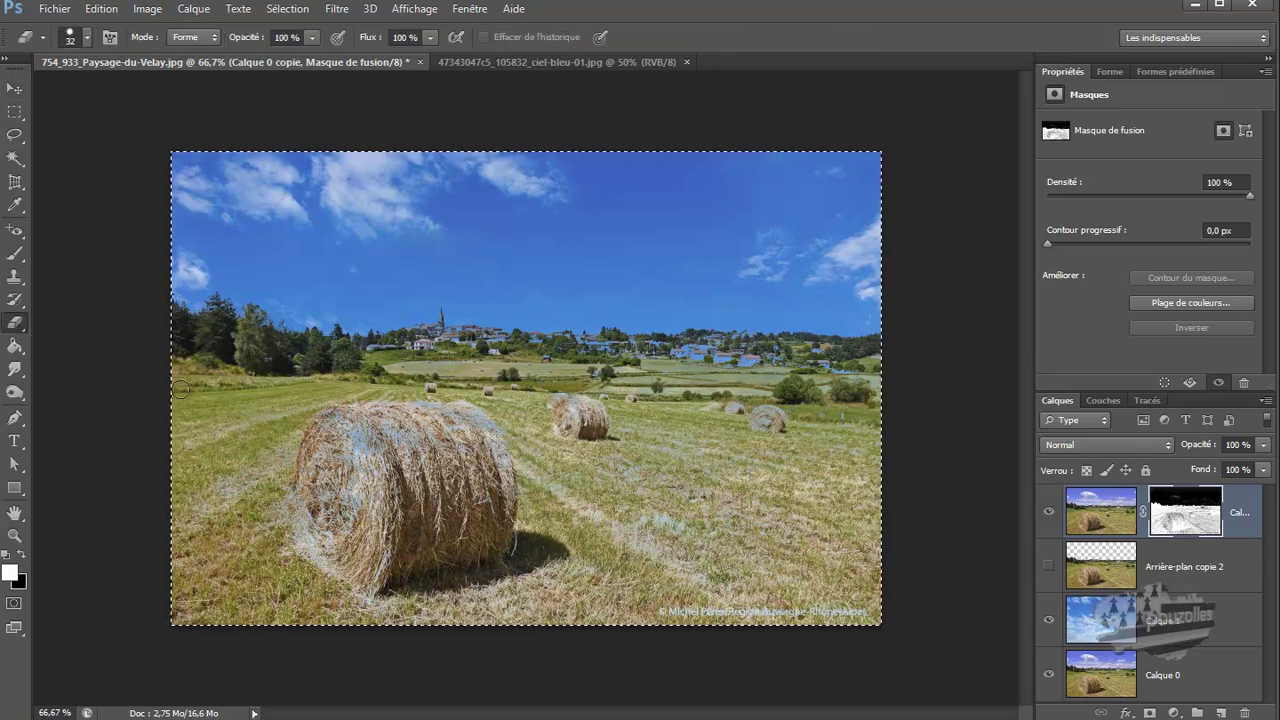
click(87, 37)
click(66, 90)
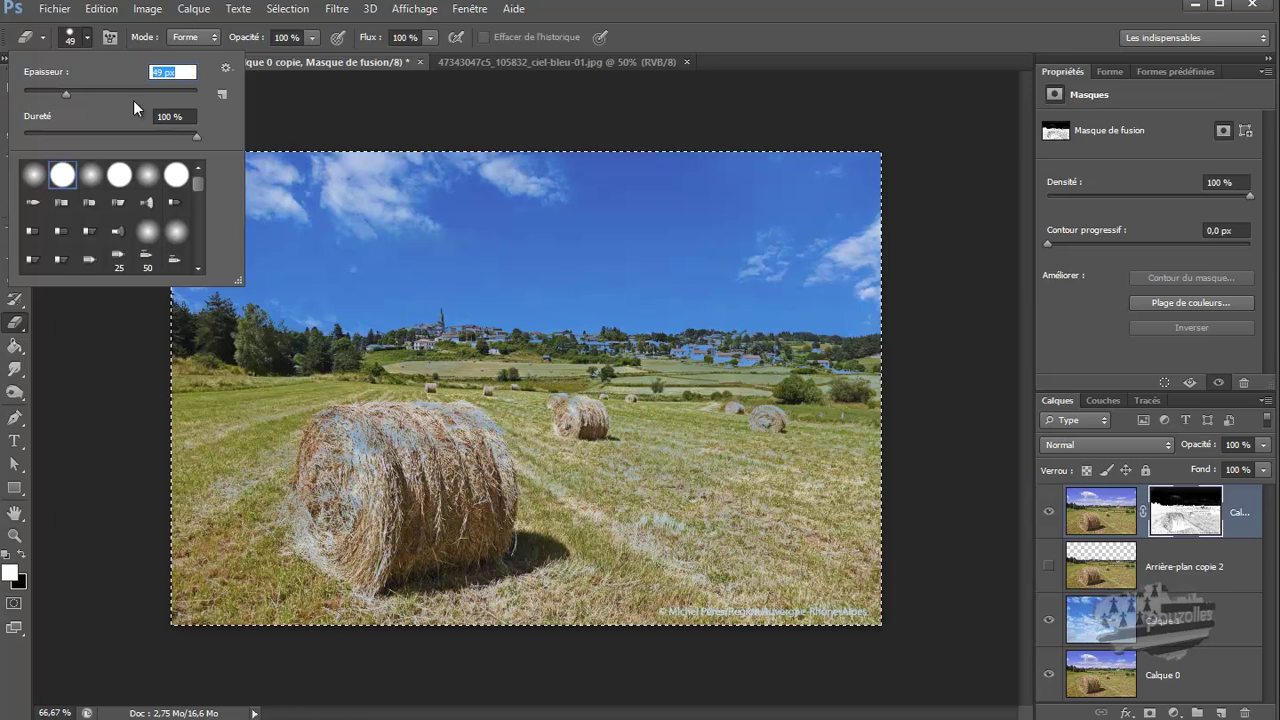
click(52, 92)
click(747, 29)
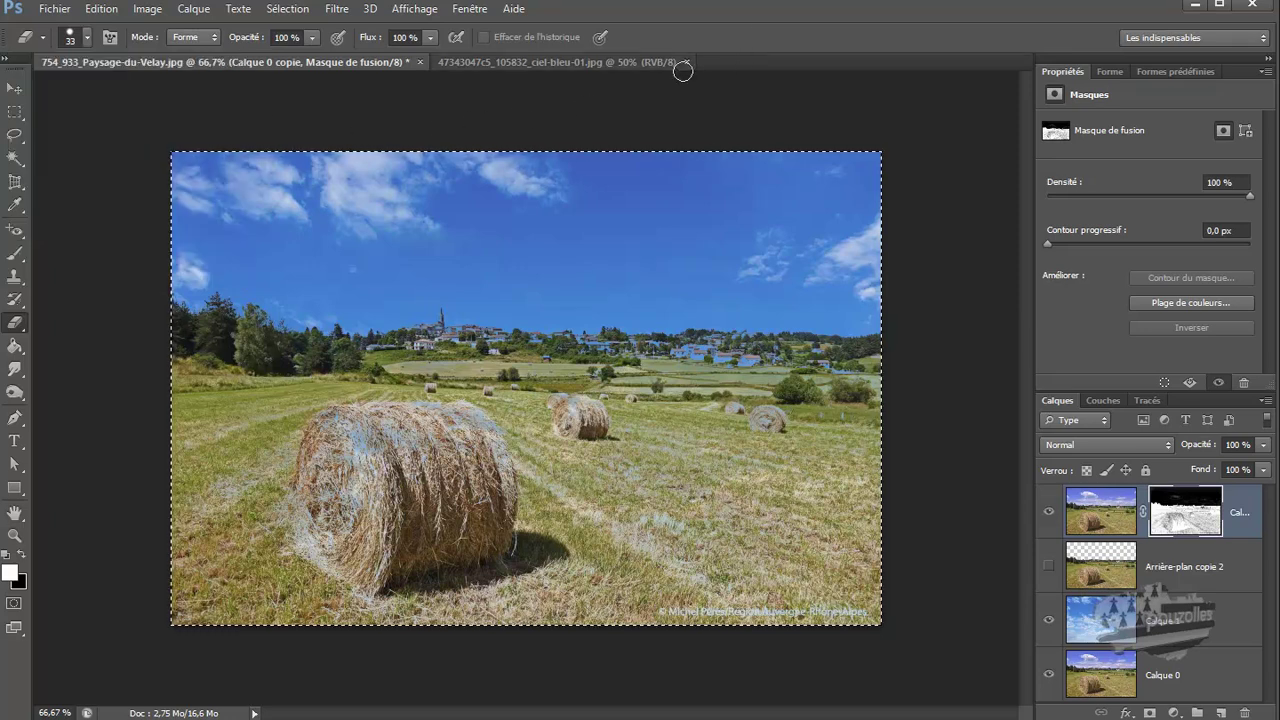
Try erasing a patch of the Calque 0 copie mask over the trees beside the village, and undo the stroke.
click(15, 535)
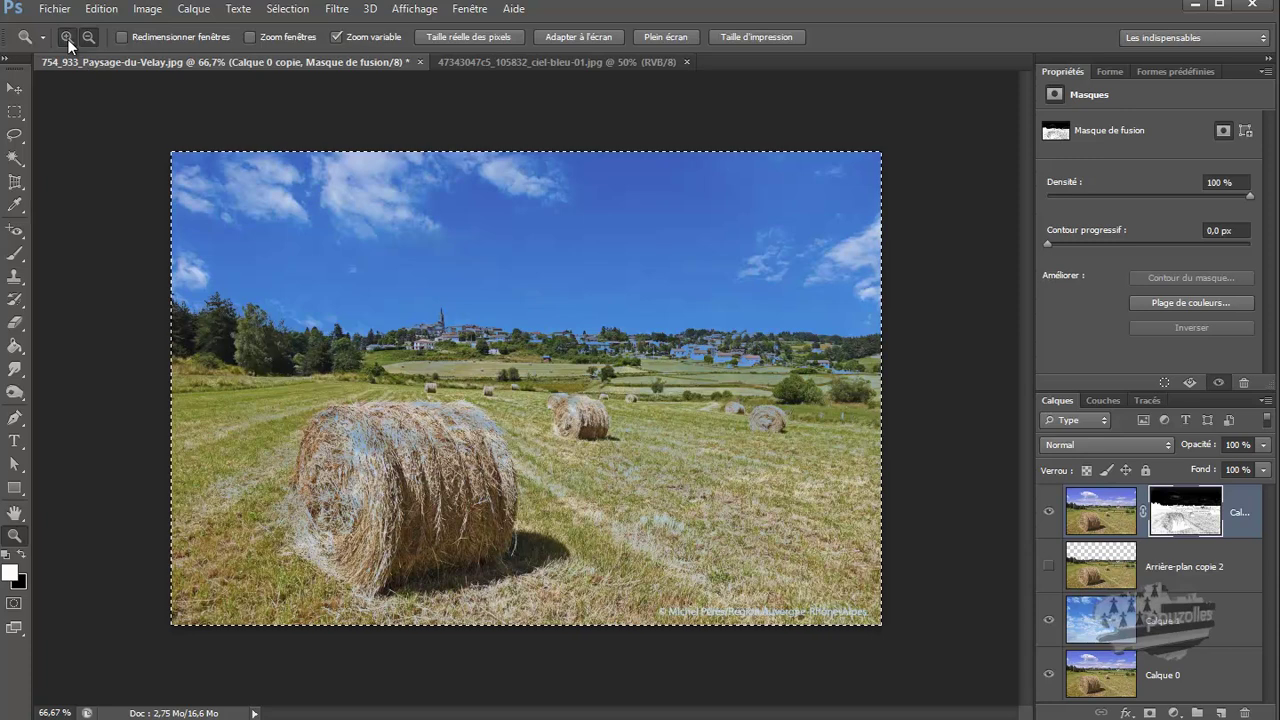
click(480, 463)
click(480, 463)
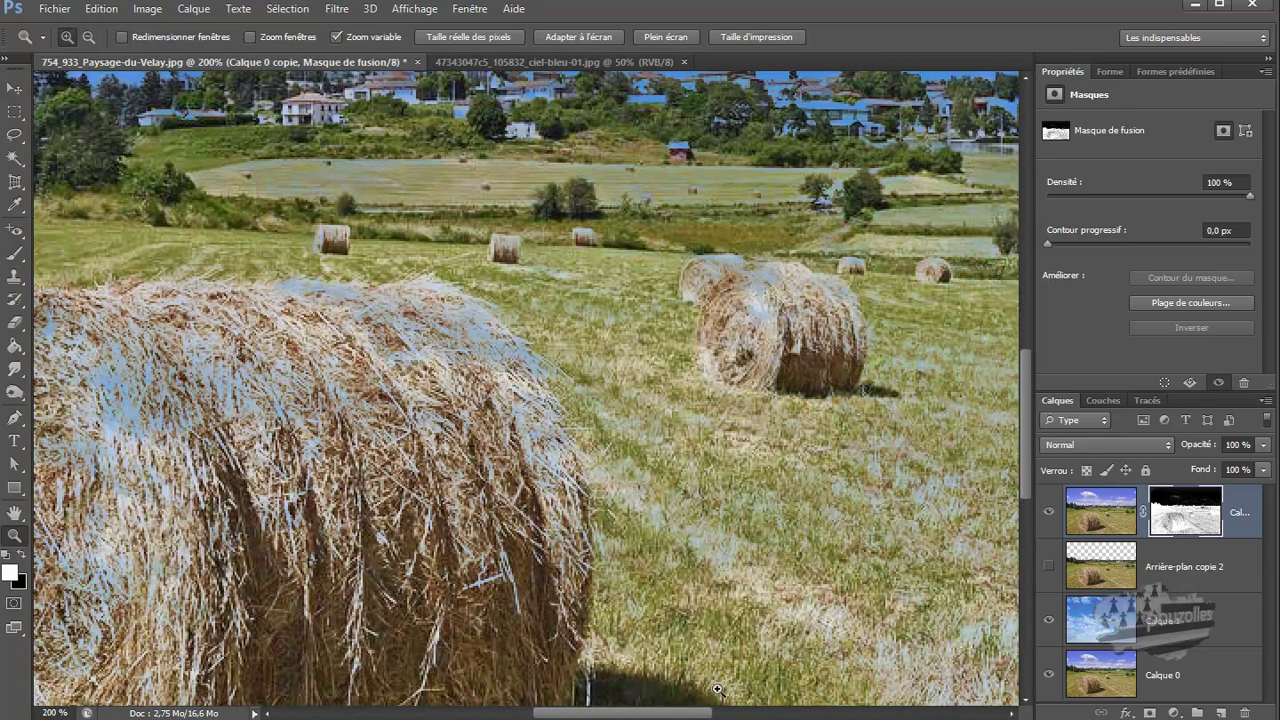
drag(1021, 448, 1025, 398)
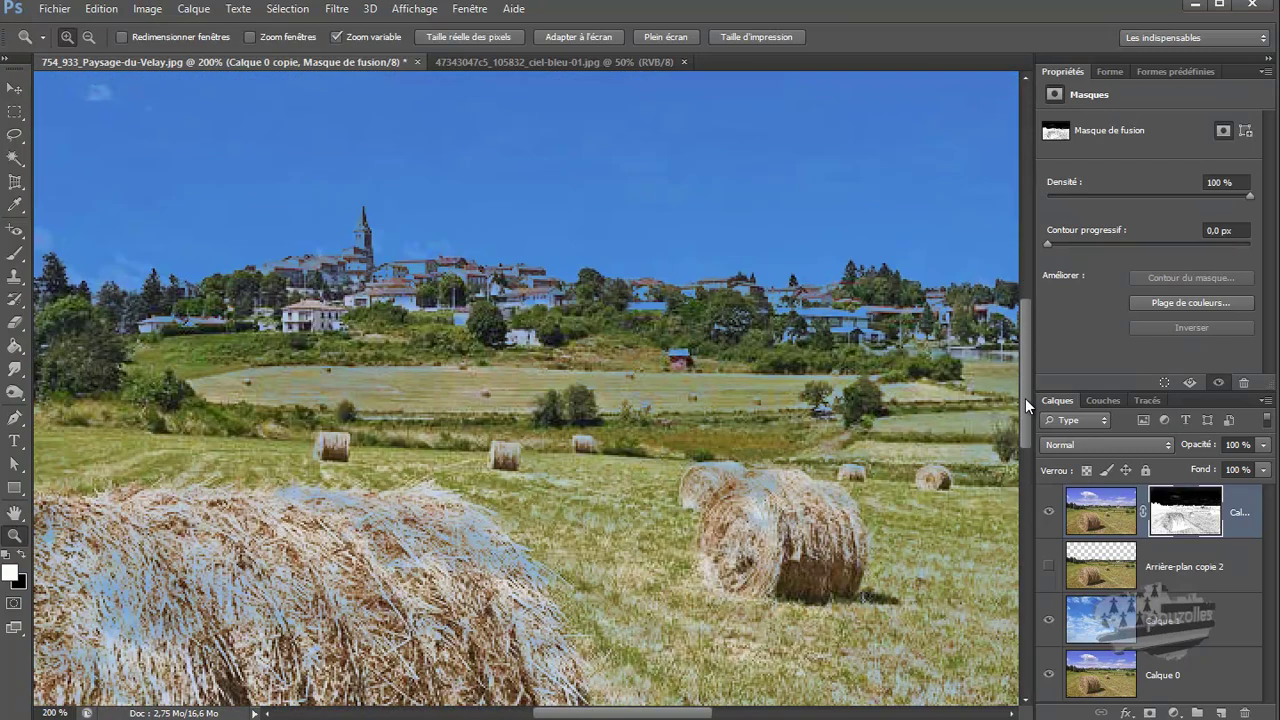
drag(604, 716, 497, 690)
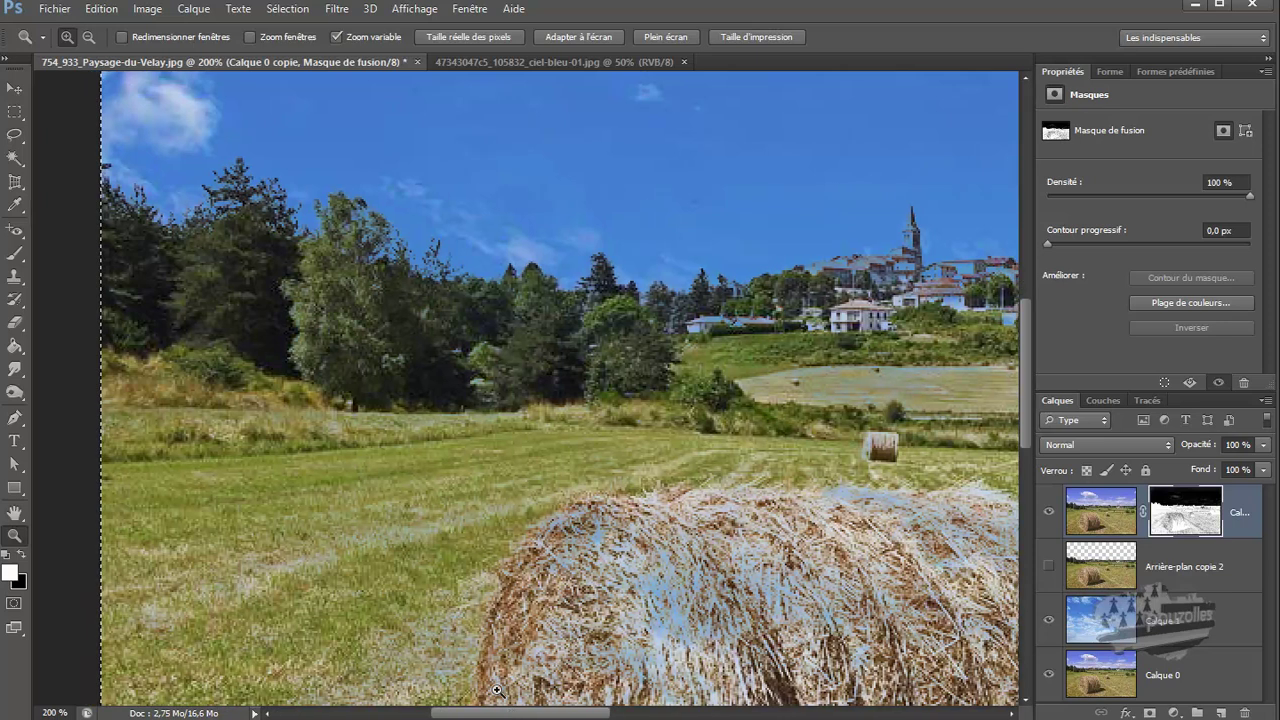
drag(495, 352, 492, 352)
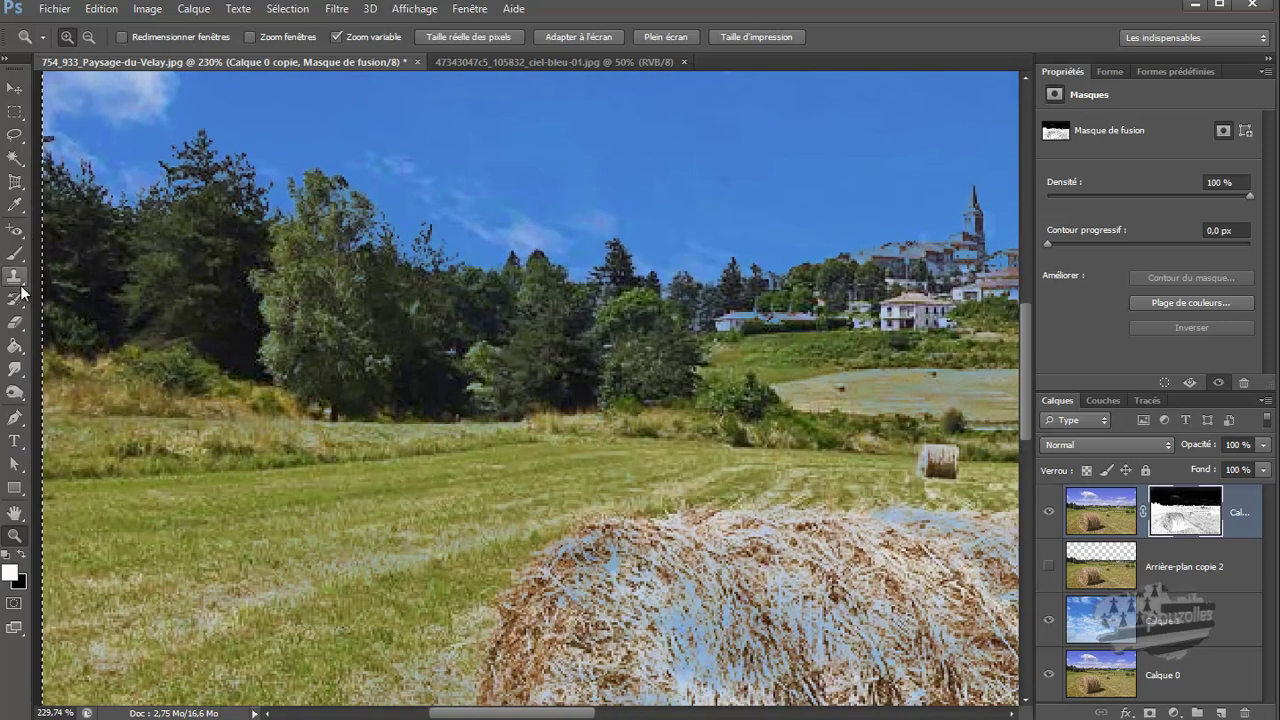
click(19, 322)
drag(388, 305, 463, 327)
click(95, 9)
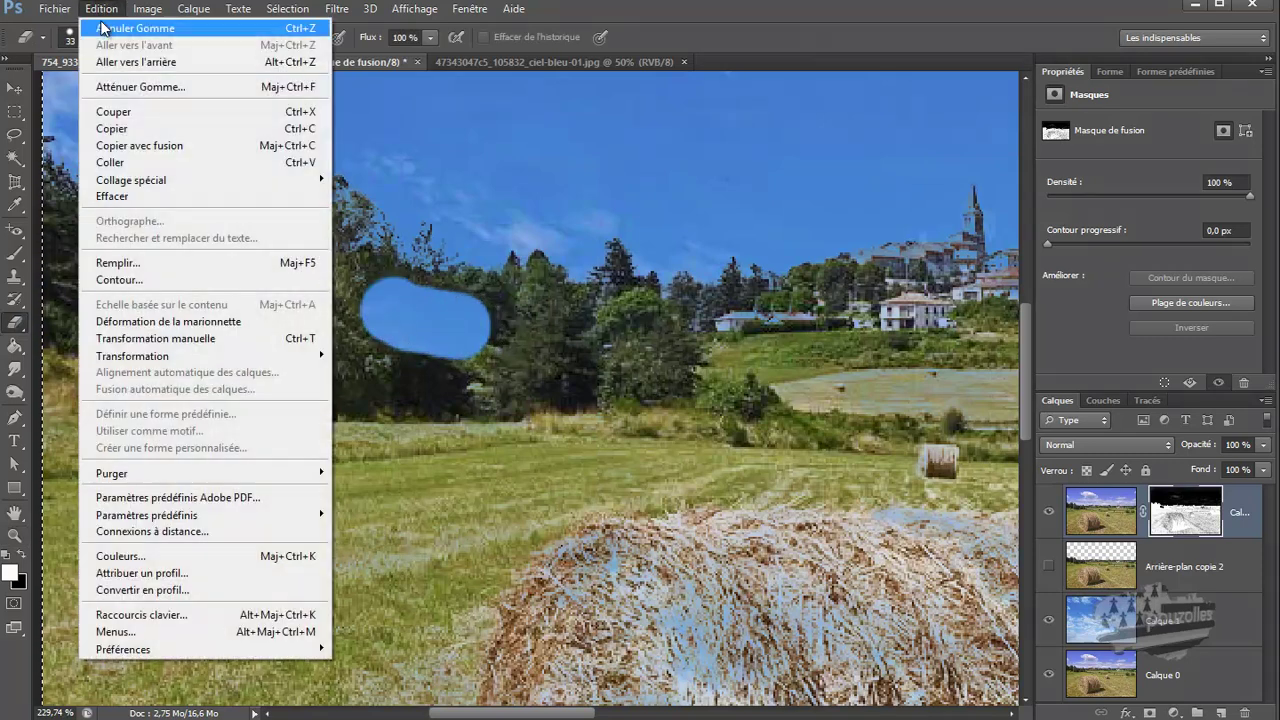
click(116, 30)
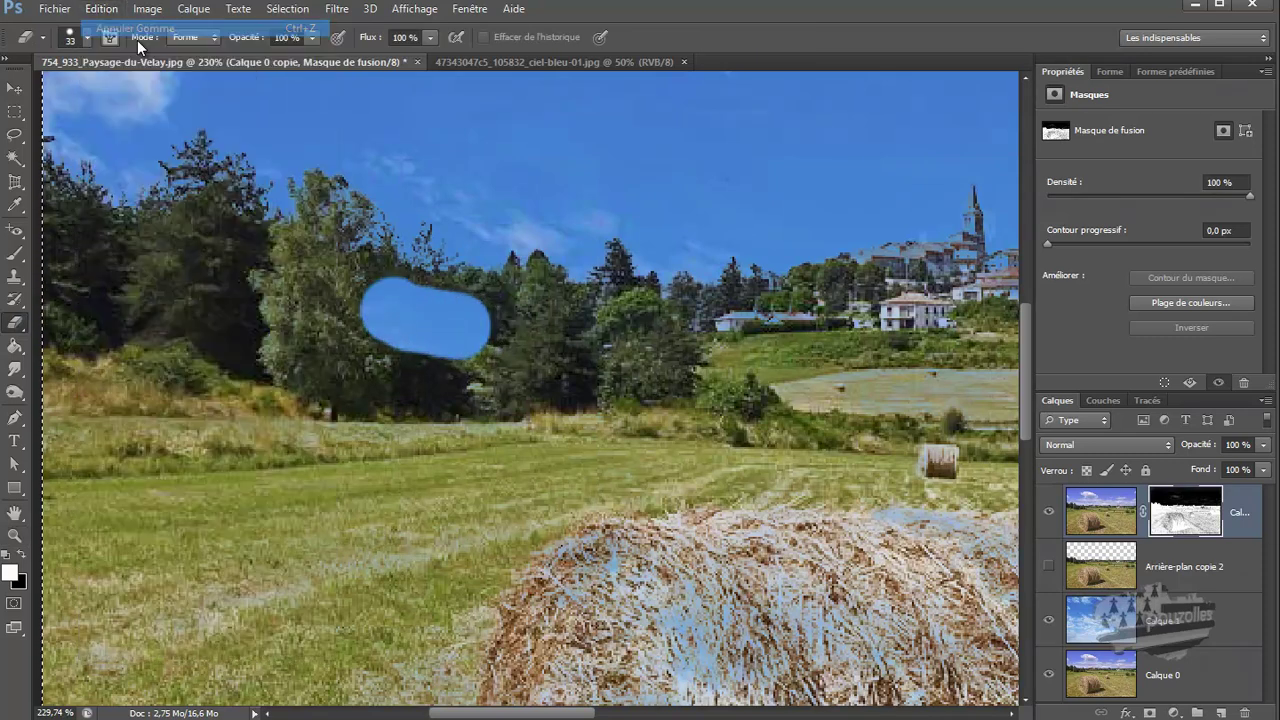
Duplicate the Calque 1 sky layer and place the copy directly below the masked Calque 0 copie layer.
click(1107, 627)
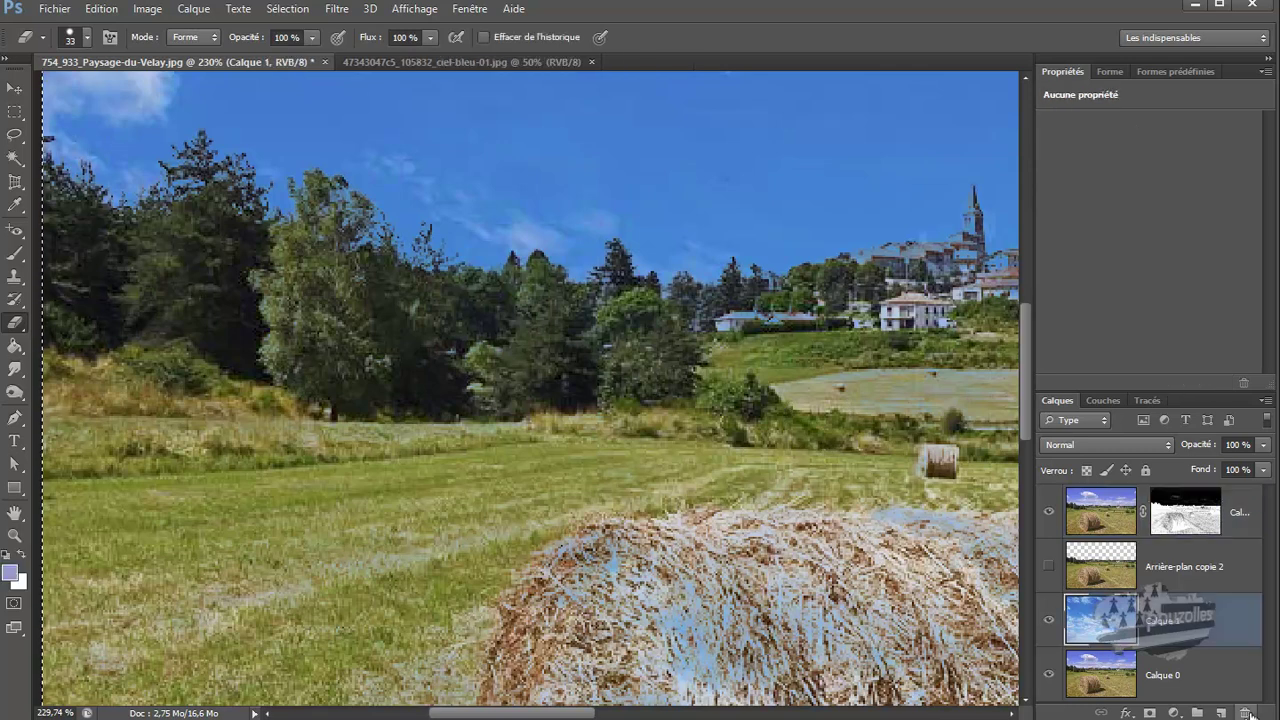
drag(1140, 645, 1223, 715)
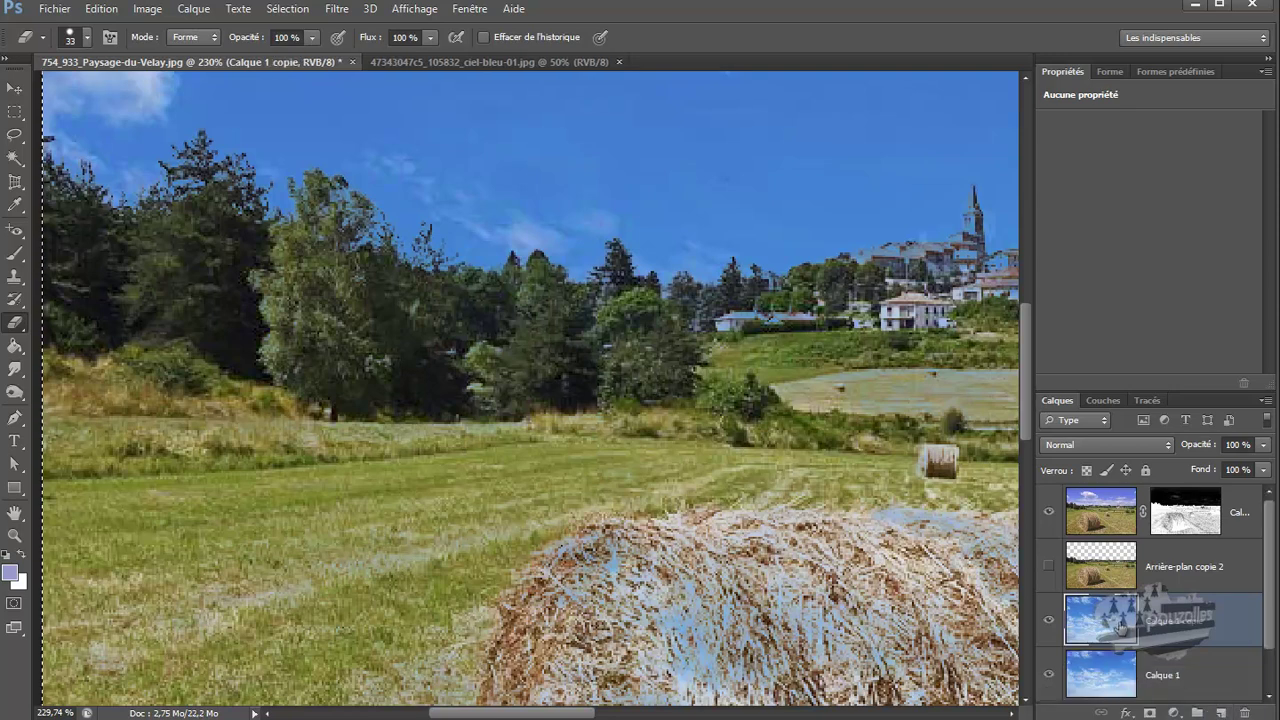
drag(1120, 628, 1113, 563)
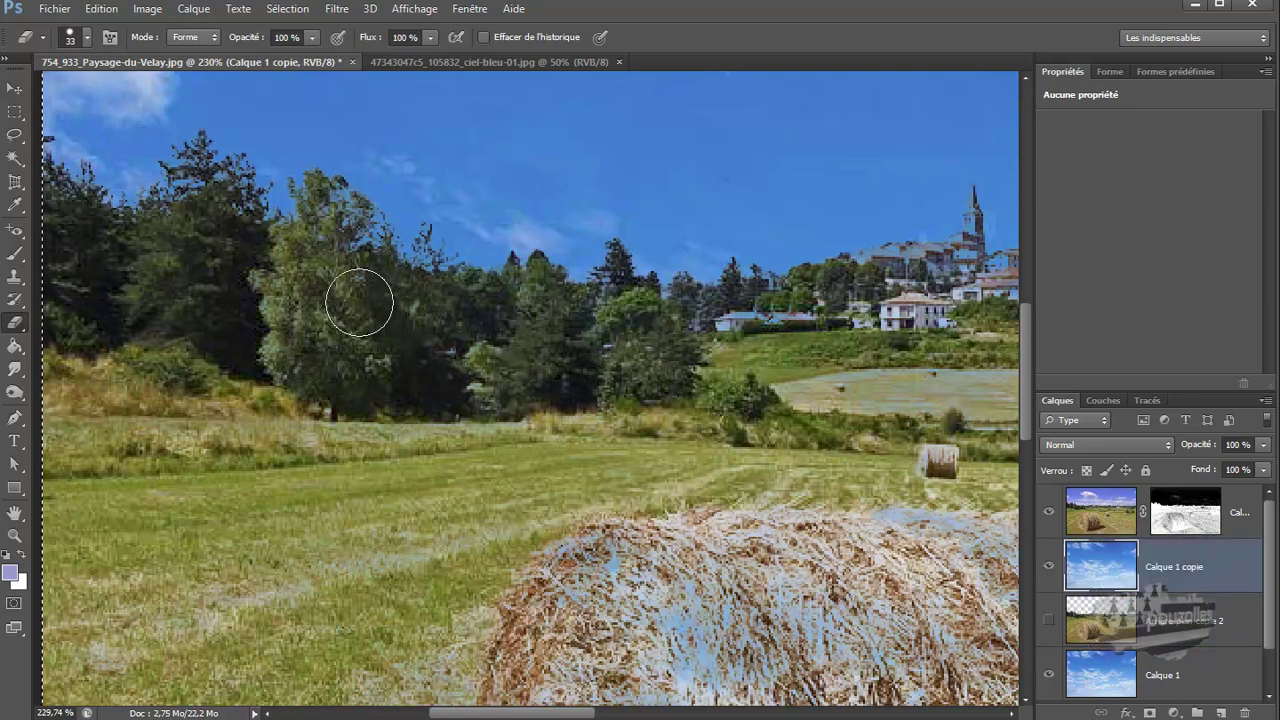
Hide Calque 1 and erase the Calque 1 copie sky over the large hay bale's near end, the church village and the field below.
drag(590, 568, 856, 551)
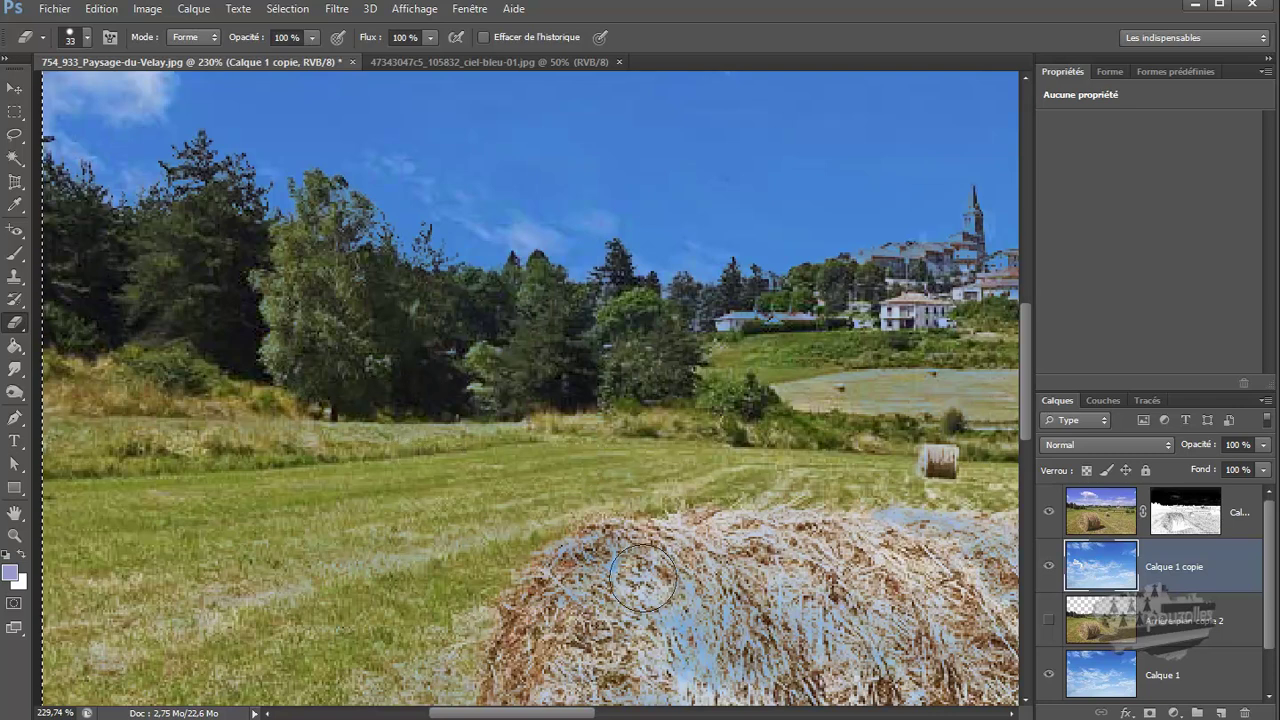
click(89, 41)
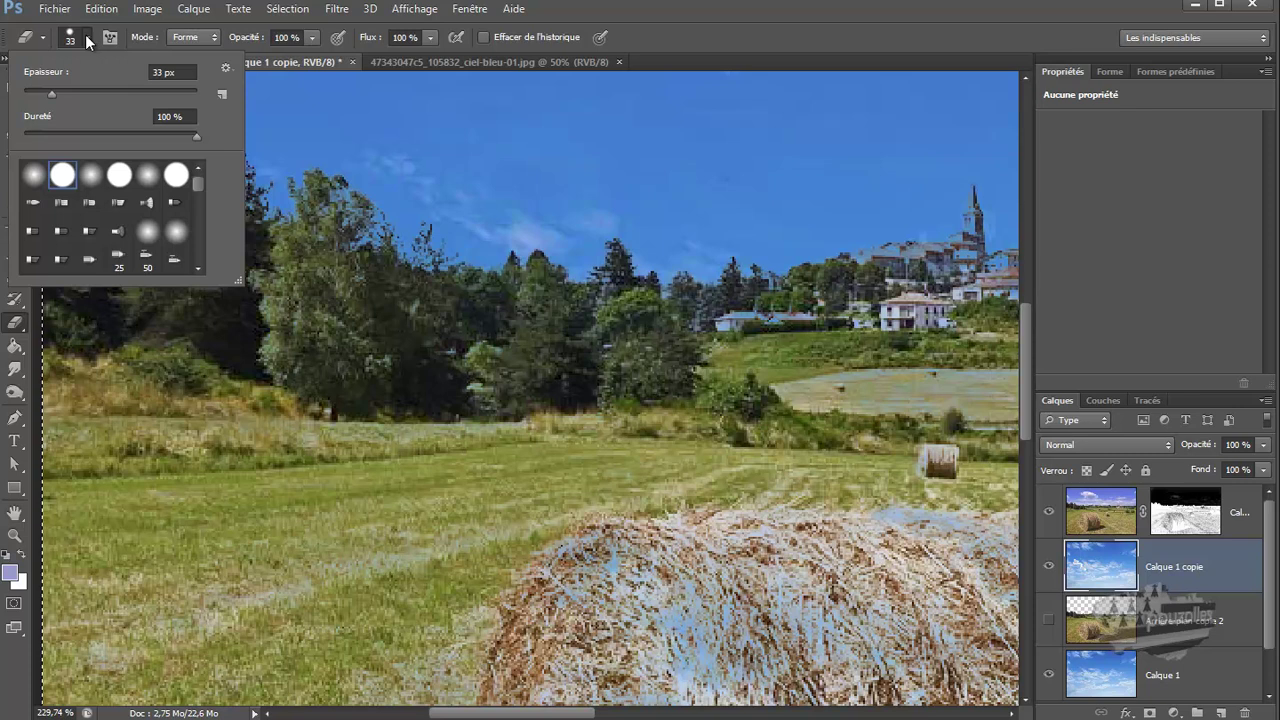
click(89, 41)
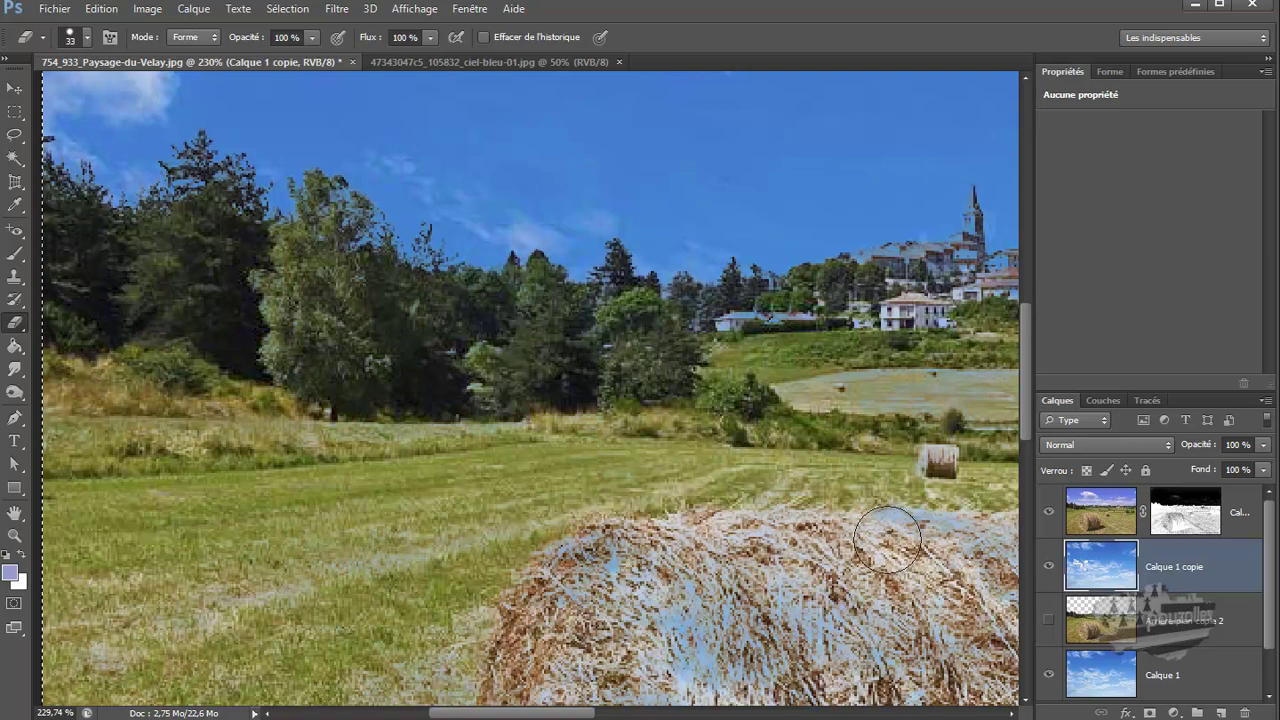
click(1047, 680)
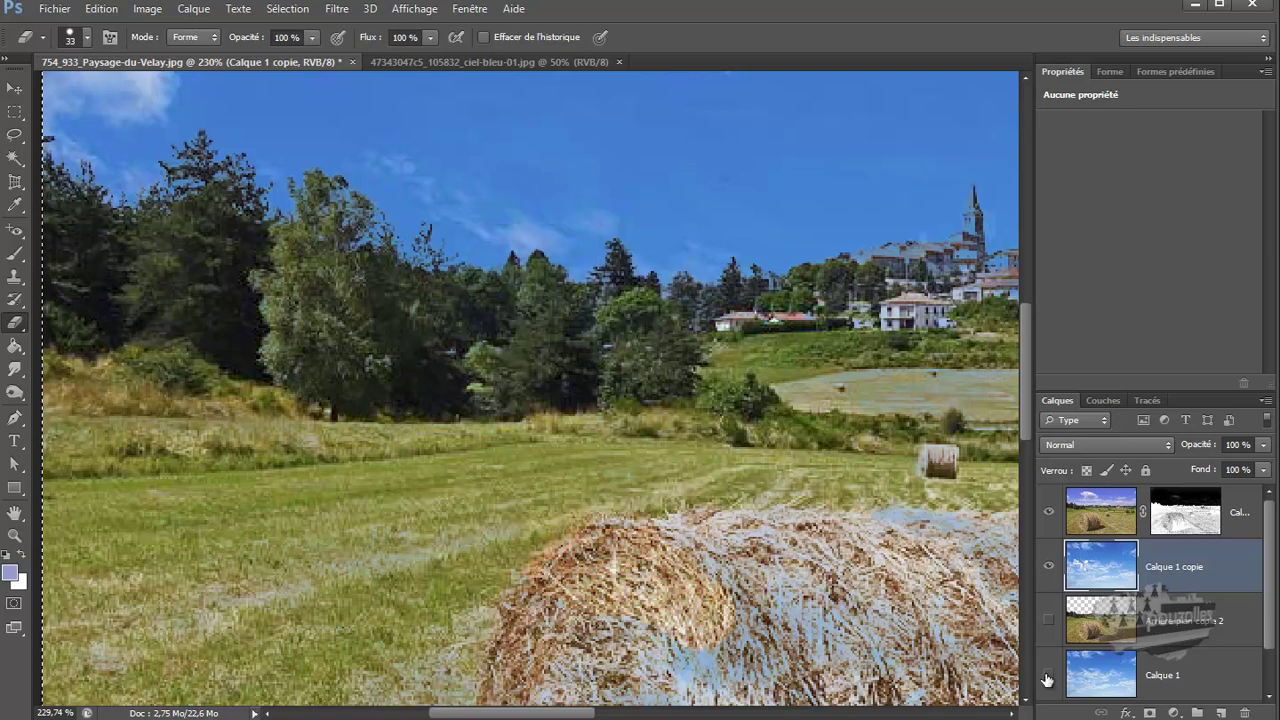
mouse_move(628, 668)
mouse_down()
mouse_move(600, 685)
mouse_move(560, 640)
mouse_move(588, 592)
mouse_up()
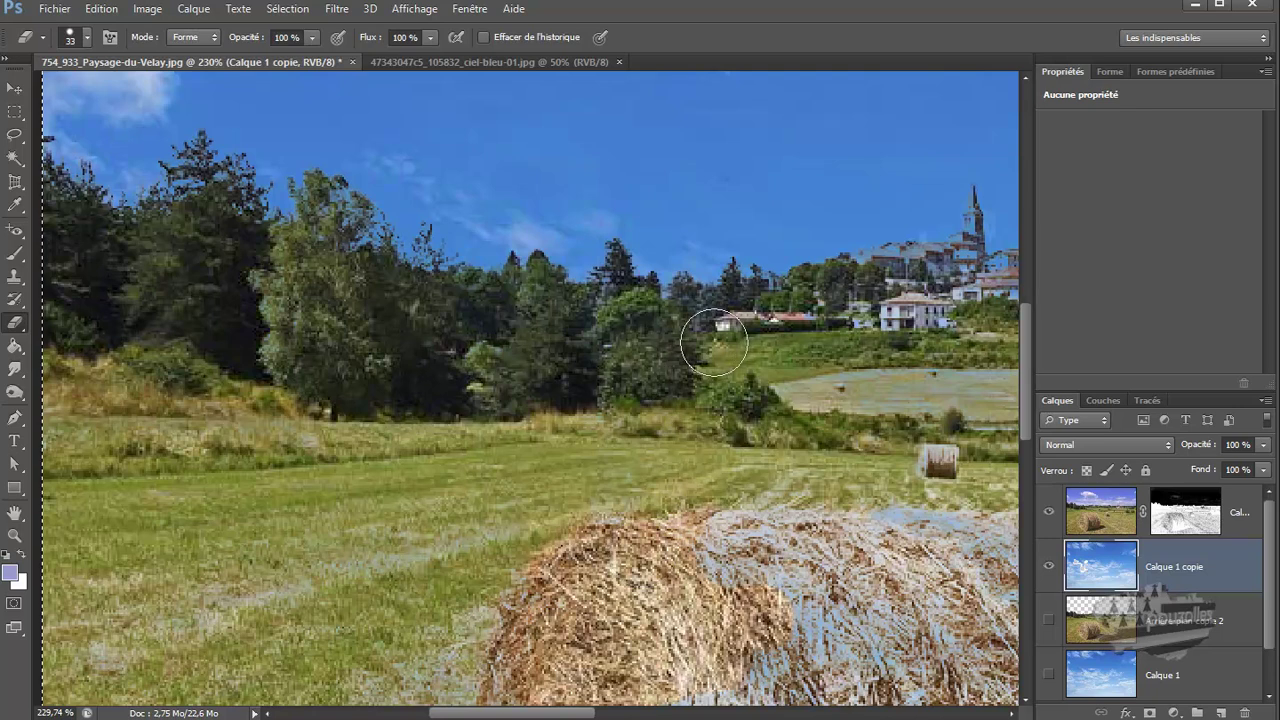
mouse_move(862, 292)
mouse_down()
mouse_move(955, 276)
mouse_move(952, 301)
mouse_move(870, 321)
mouse_move(858, 349)
mouse_move(780, 385)
mouse_move(708, 334)
mouse_move(923, 416)
mouse_move(850, 461)
mouse_move(809, 451)
mouse_move(951, 428)
mouse_move(631, 403)
mouse_move(617, 433)
mouse_move(828, 474)
mouse_up()
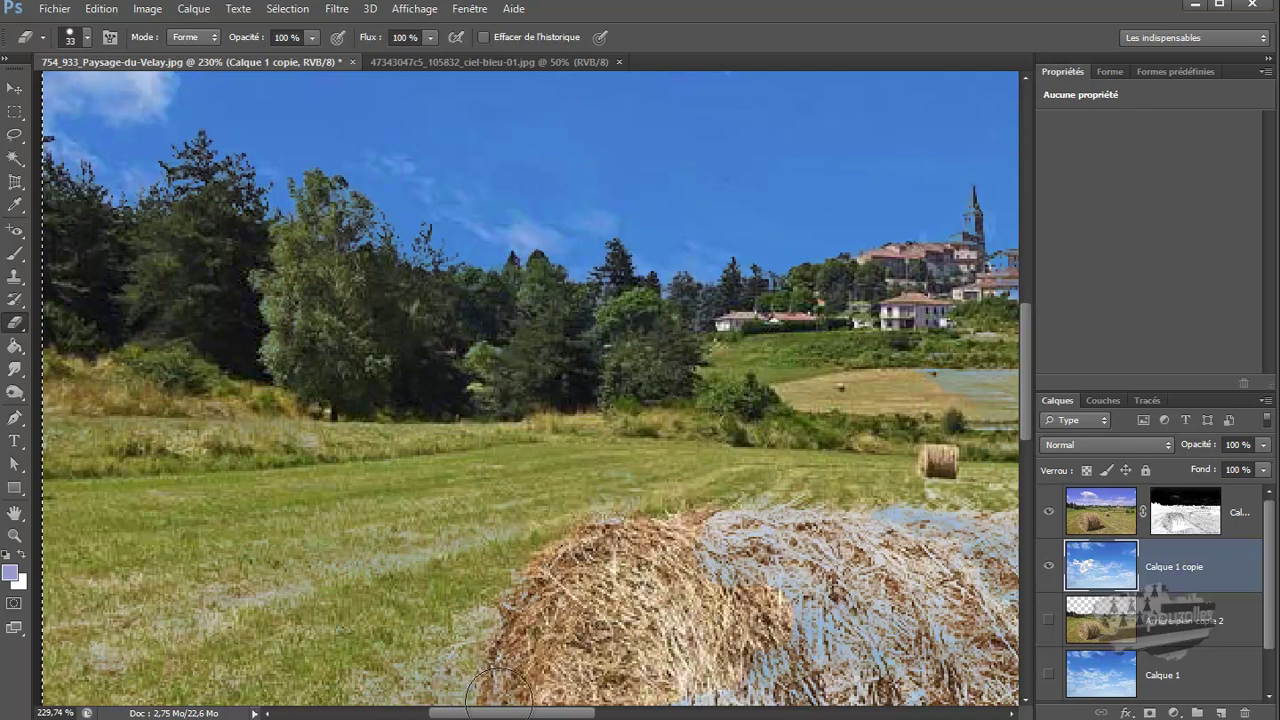
Lower the Calque 1 copie opacity to 59% and erase its sky over the houses and field beside the church village.
drag(496, 714, 573, 713)
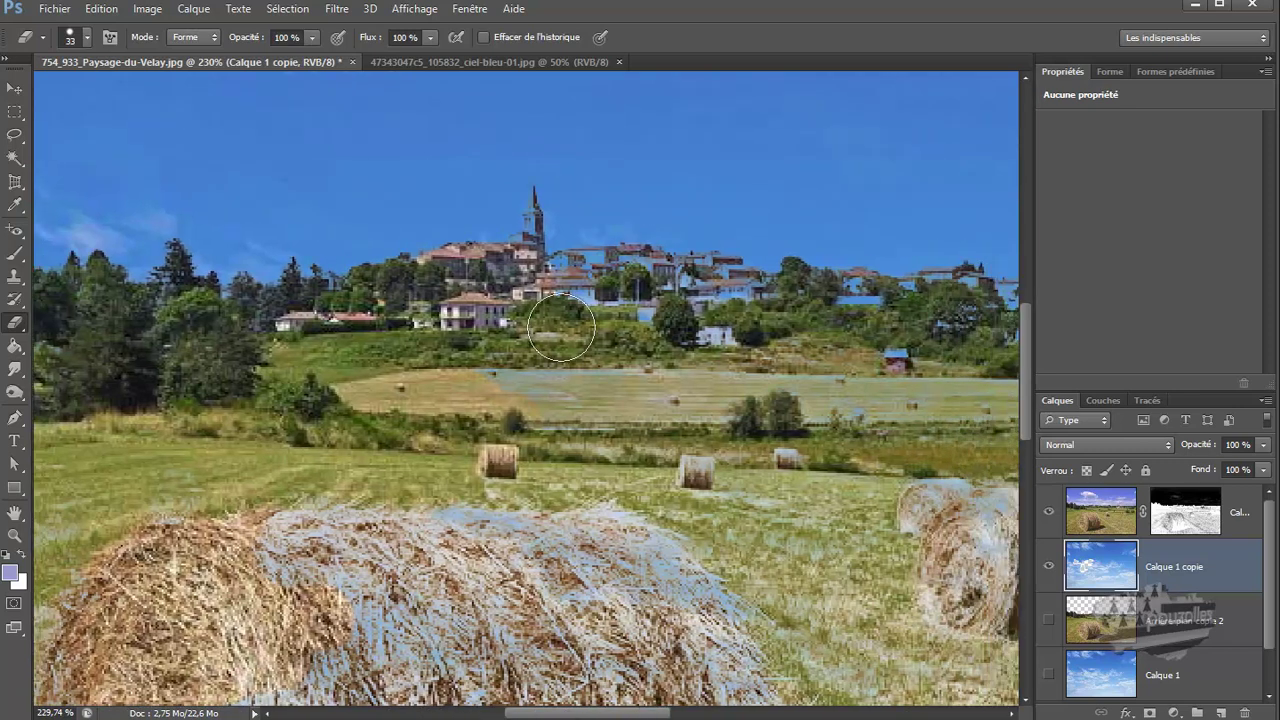
click(932, 518)
click(1264, 445)
click(1232, 463)
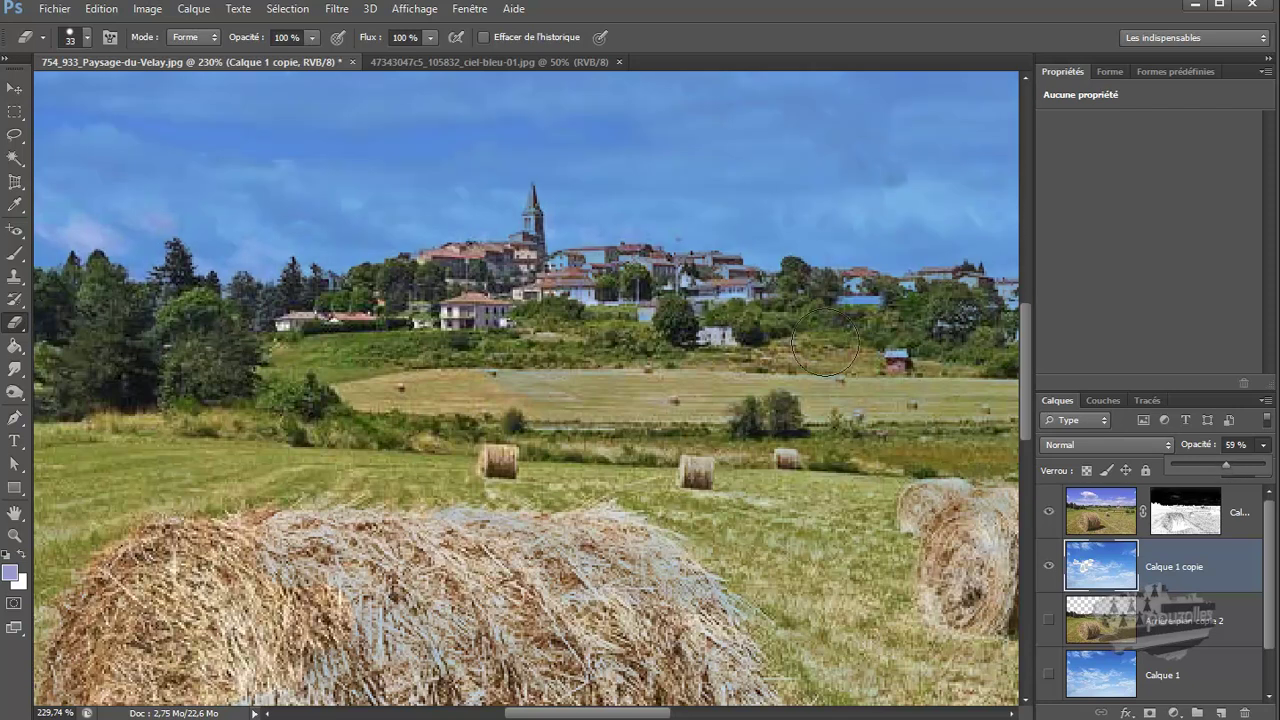
click(737, 289)
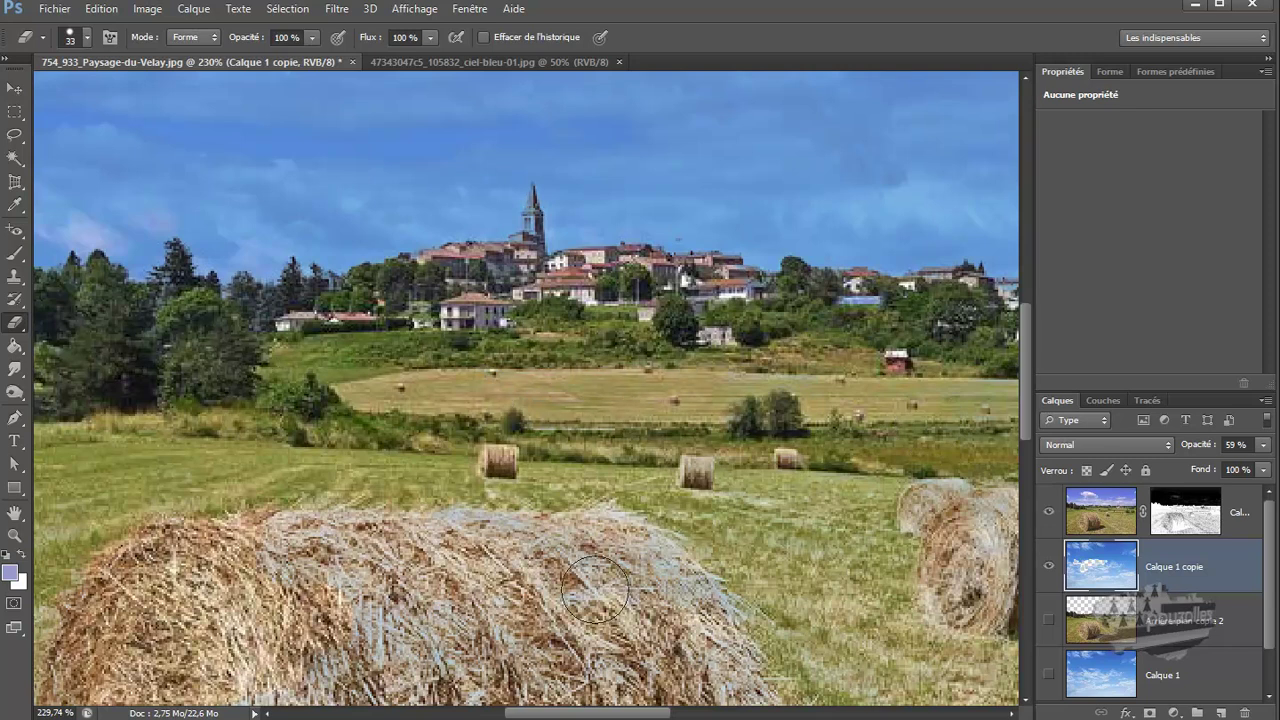
Erase the Calque 1 copie sky over the long white building and the red-roofed houses farther along the horizon.
drag(660, 716, 755, 716)
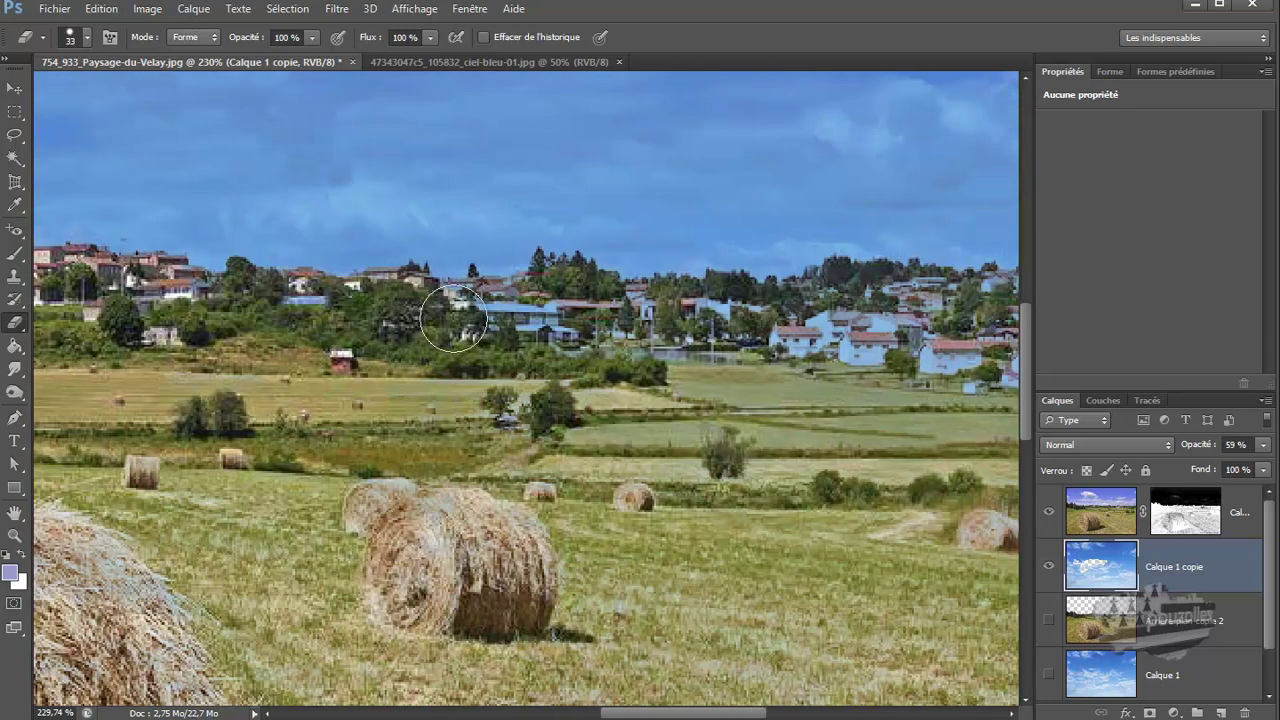
drag(453, 317, 565, 305)
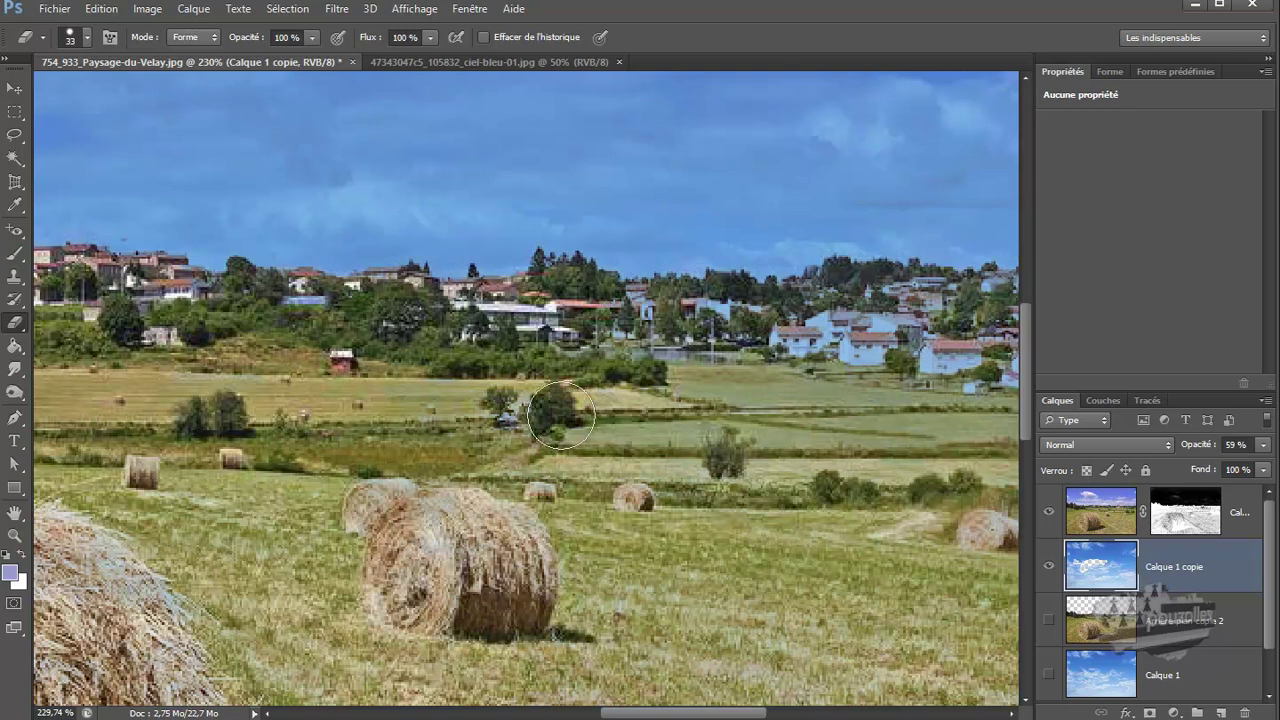
mouse_move(910, 376)
mouse_down()
mouse_move(928, 325)
mouse_move(918, 307)
mouse_move(863, 292)
mouse_move(800, 313)
mouse_move(610, 331)
mouse_move(649, 346)
mouse_move(844, 353)
mouse_move(931, 381)
mouse_move(1019, 373)
mouse_move(522, 377)
mouse_up()
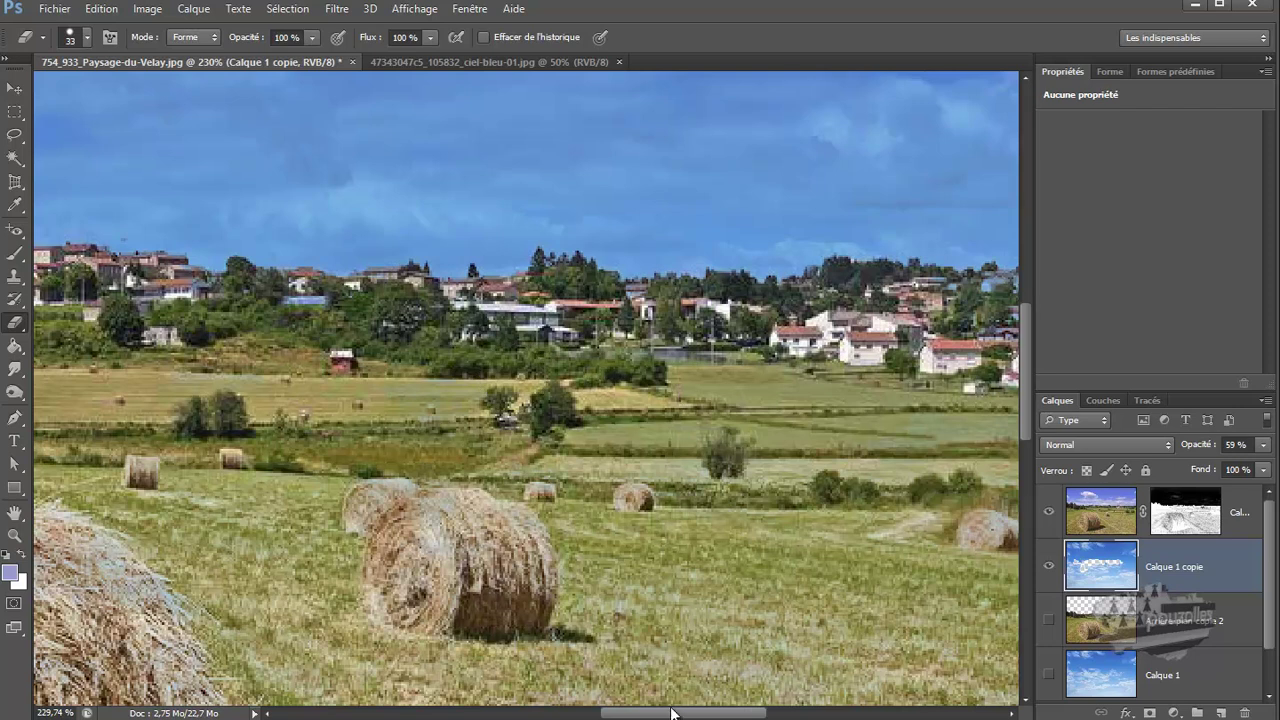
Erase the Calque 1 copie sky over the remaining hillside houses, the blue strip near the trees and the two small bales.
drag(670, 714, 768, 709)
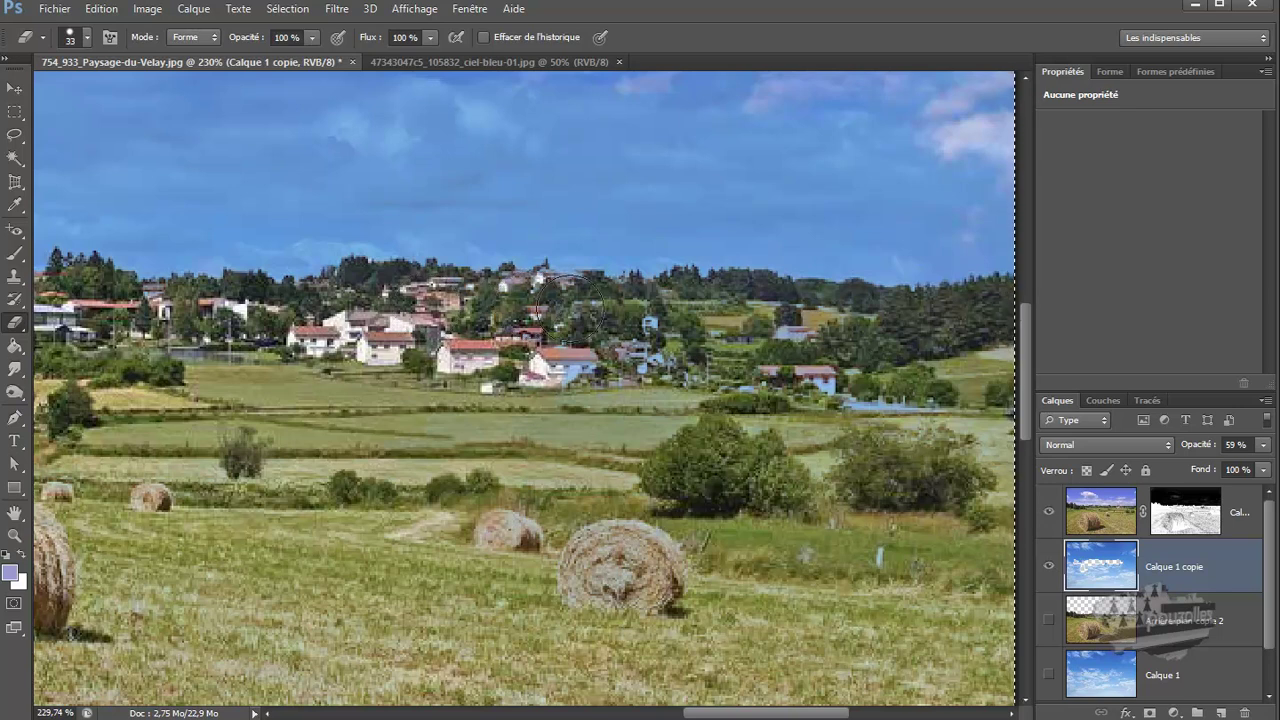
mouse_move(570, 345)
mouse_down()
mouse_move(655, 362)
mouse_move(480, 393)
mouse_move(651, 406)
mouse_move(905, 452)
mouse_up()
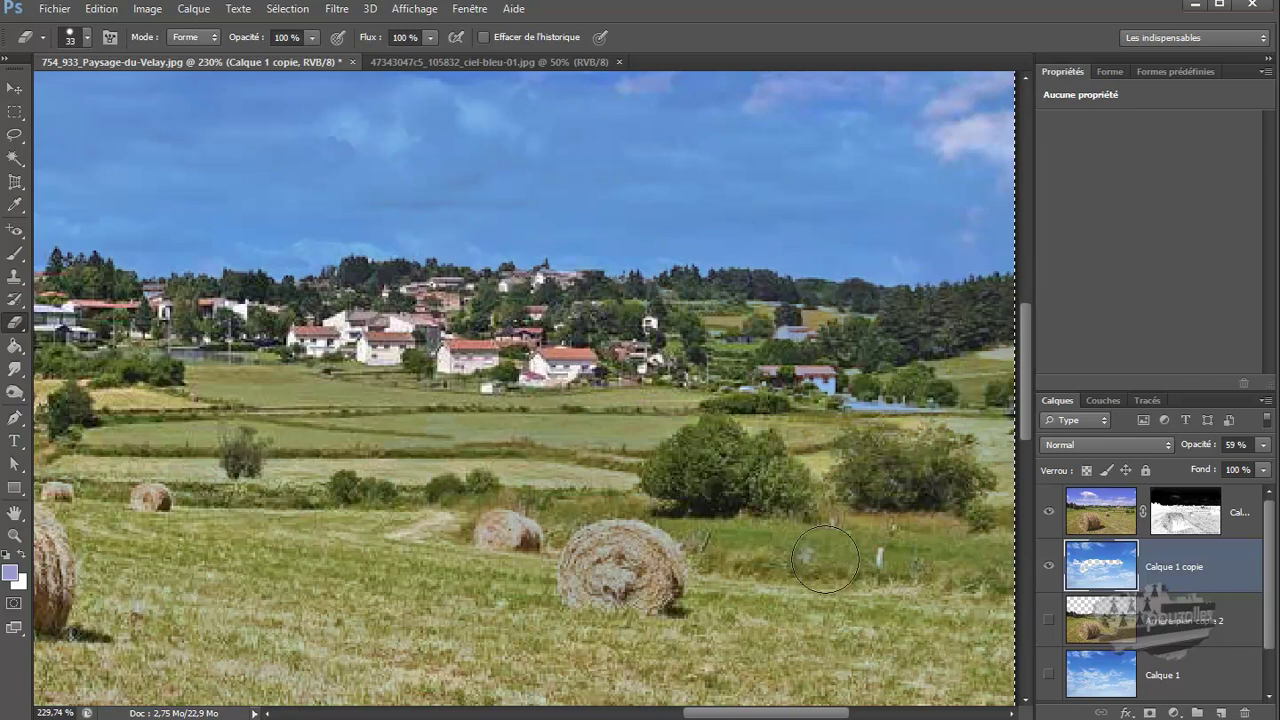
mouse_move(562, 555)
mouse_down()
mouse_move(388, 513)
mouse_move(663, 553)
mouse_up()
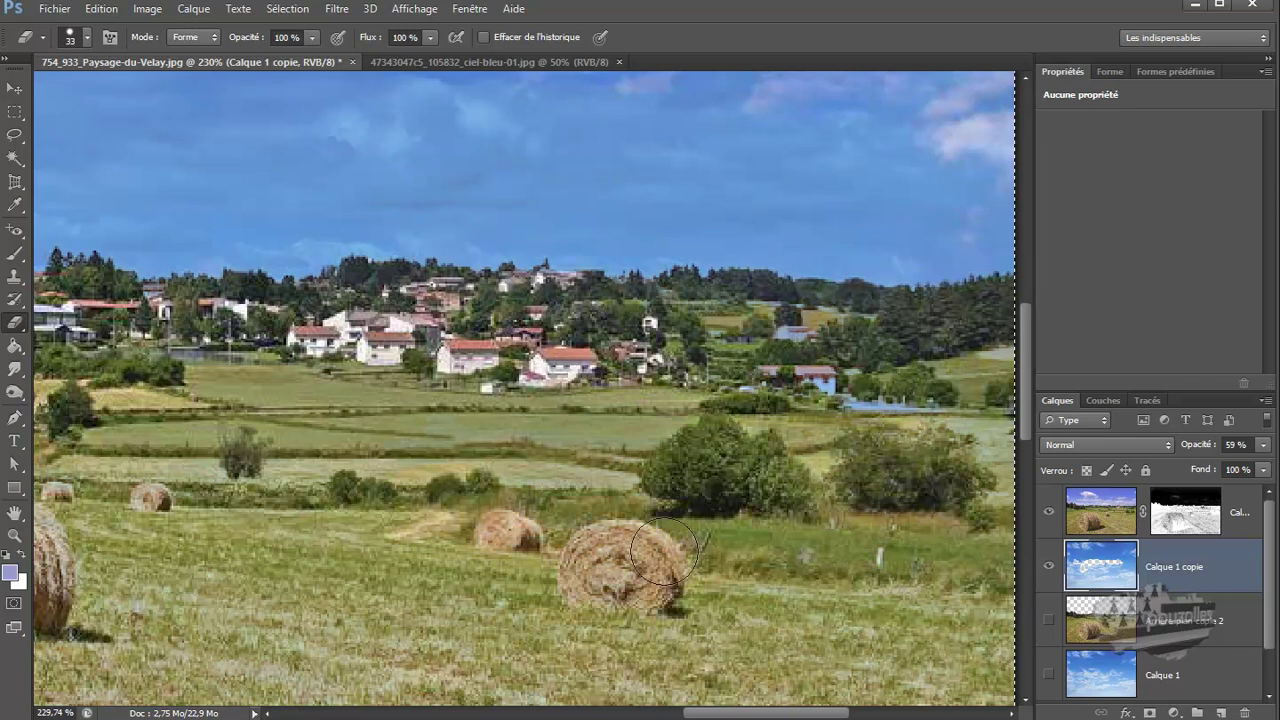
mouse_move(802, 402)
mouse_down()
mouse_move(765, 346)
mouse_move(715, 317)
mouse_up()
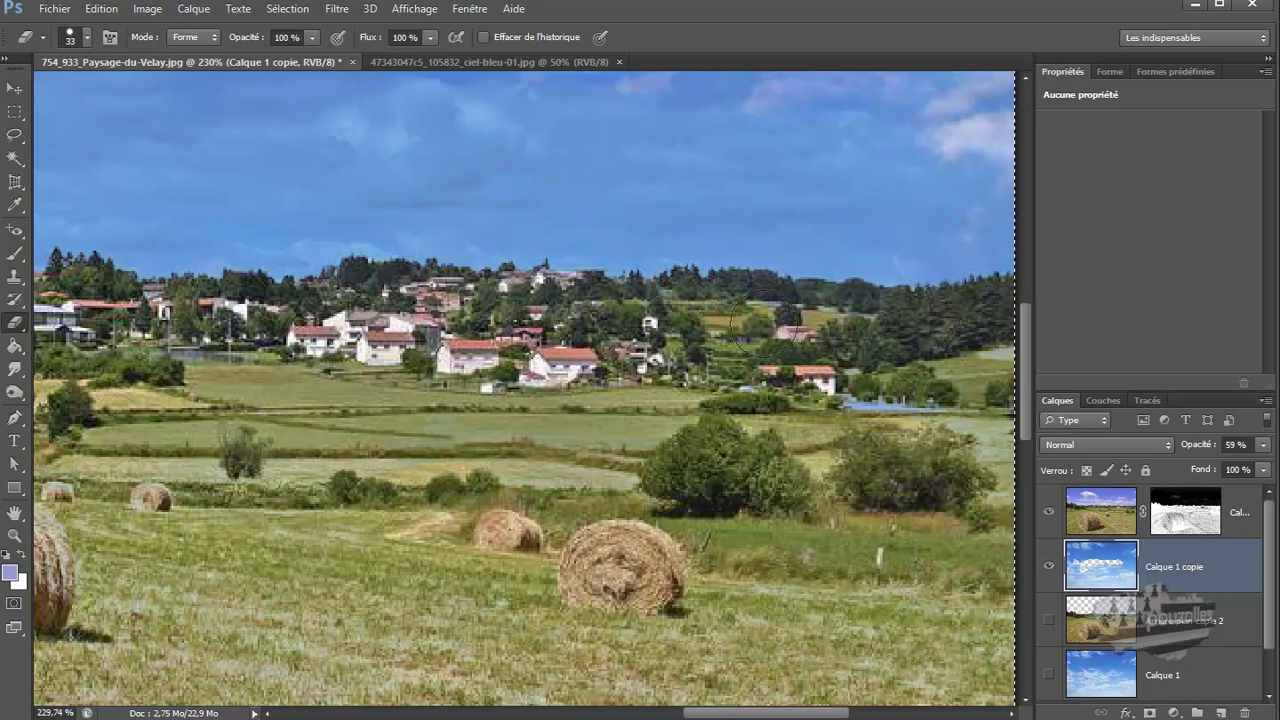
drag(926, 398, 763, 420)
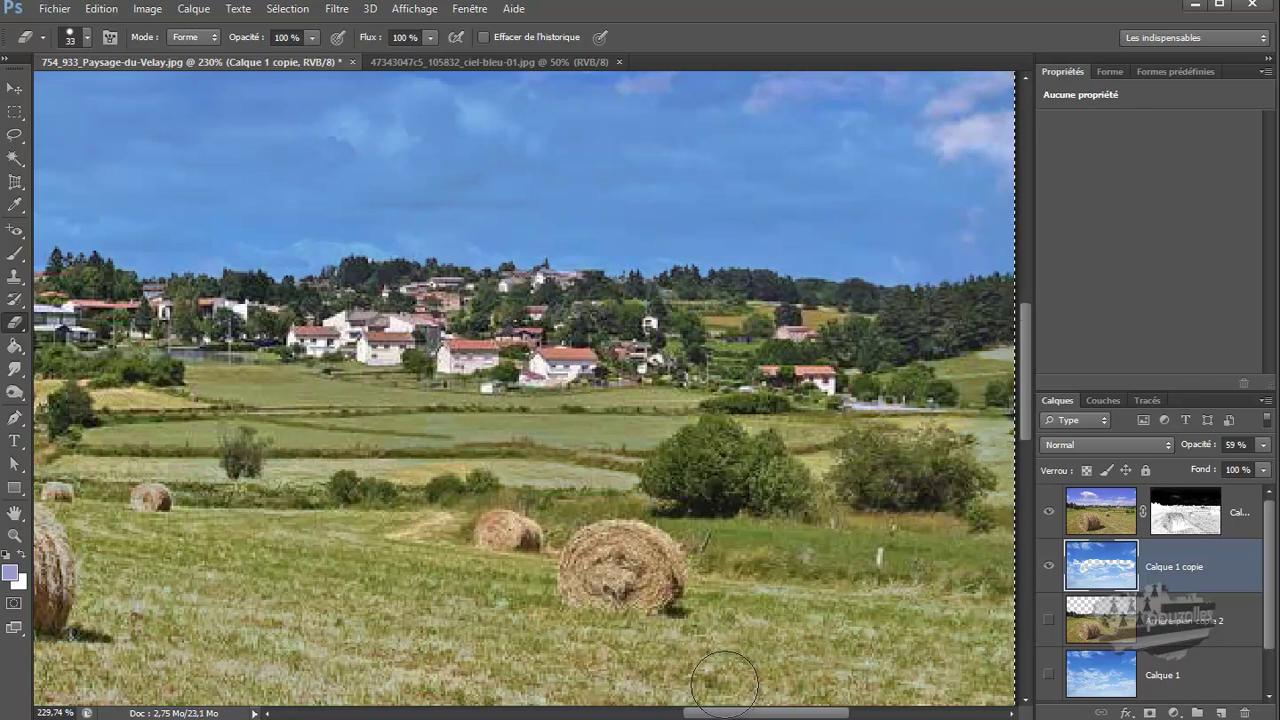
Set the Eraser size to 149 px and erase the Calque 1 copie sky over the large bale and the whole field.
drag(766, 714, 825, 714)
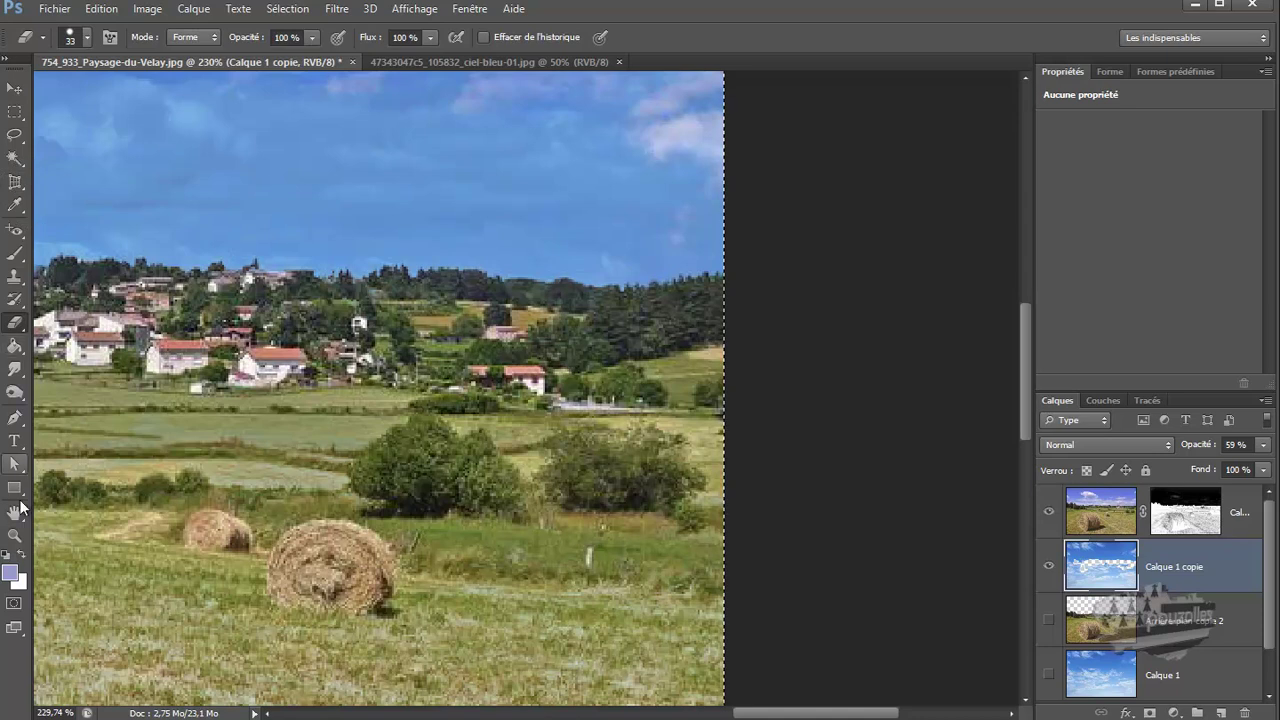
click(15, 535)
drag(225, 437, 12, 462)
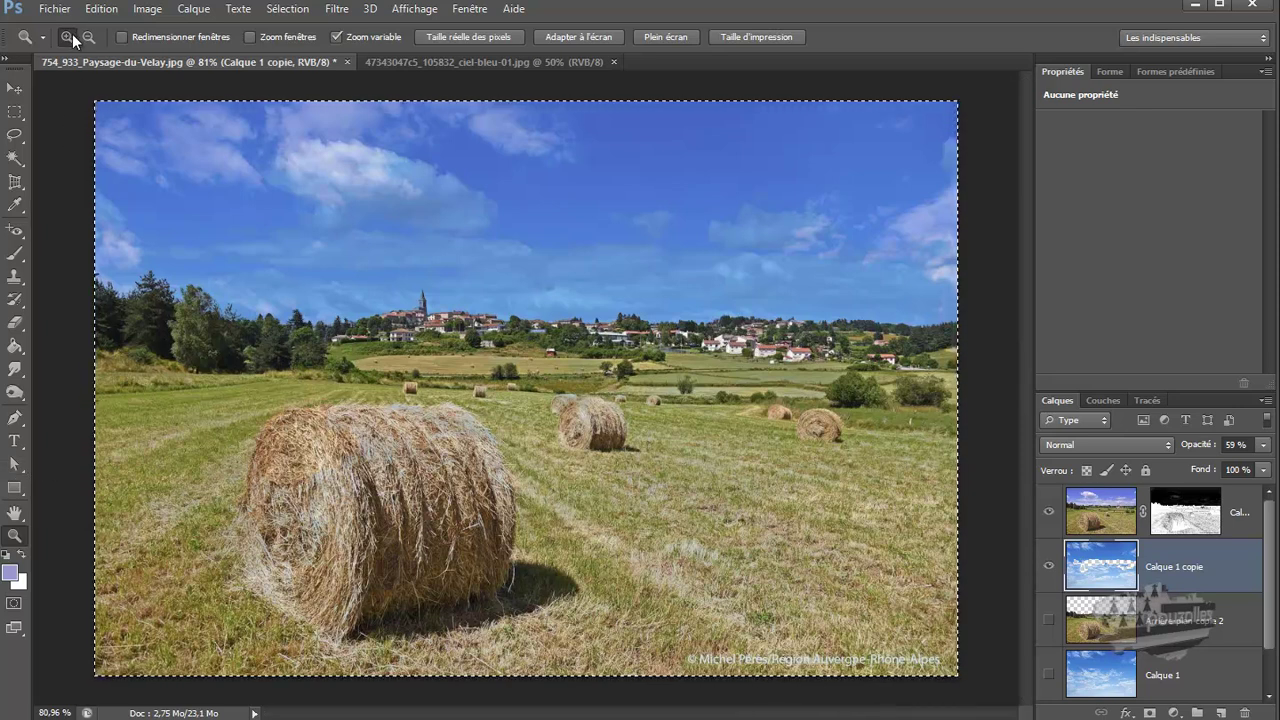
click(15, 322)
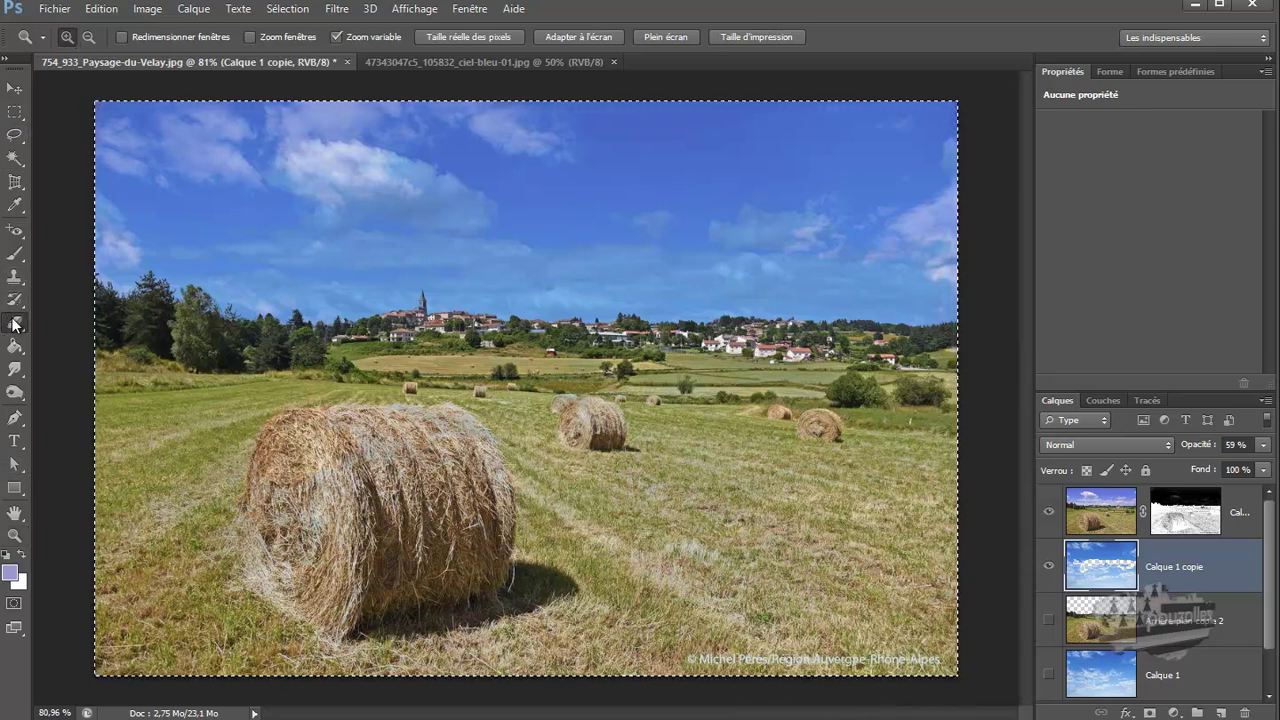
click(78, 37)
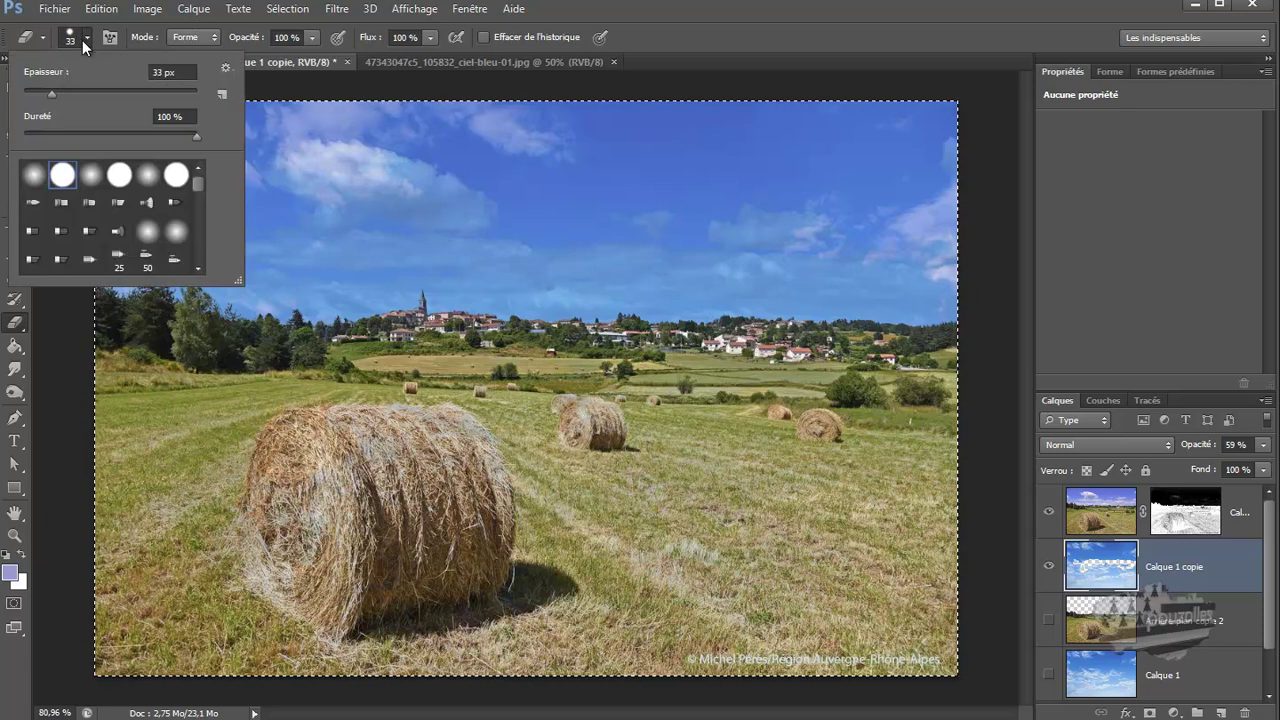
click(88, 92)
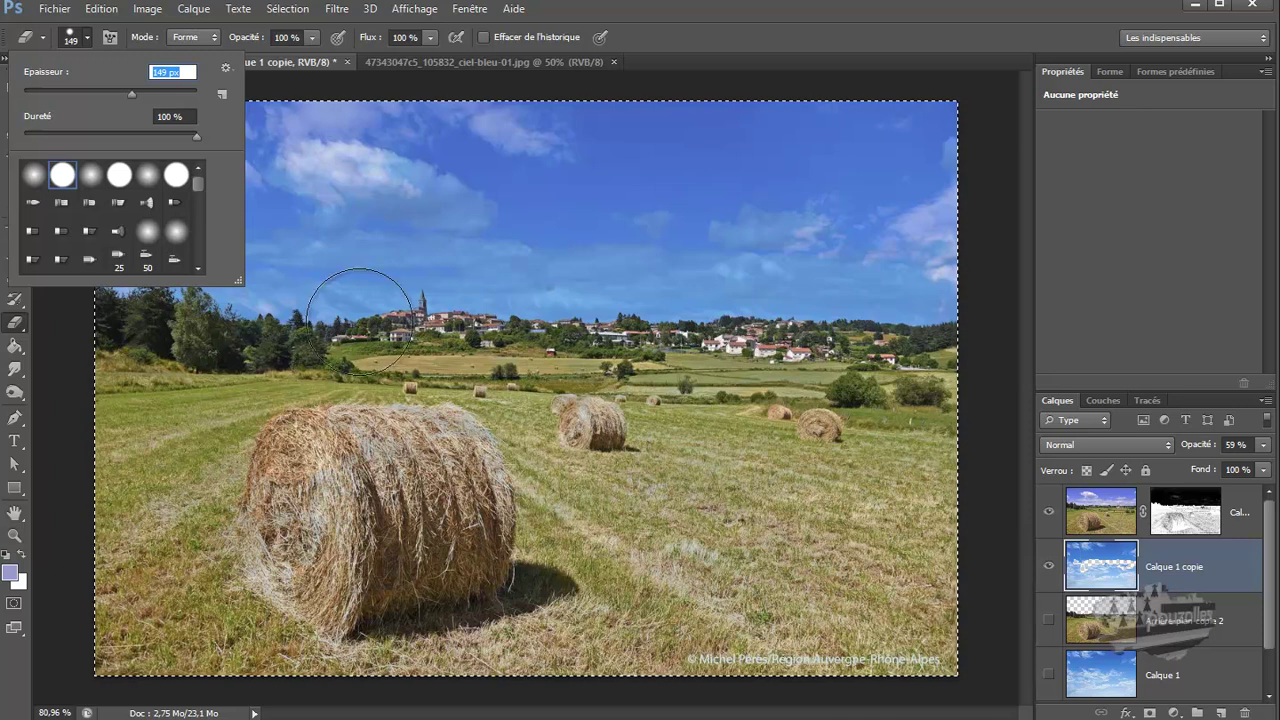
click(373, 420)
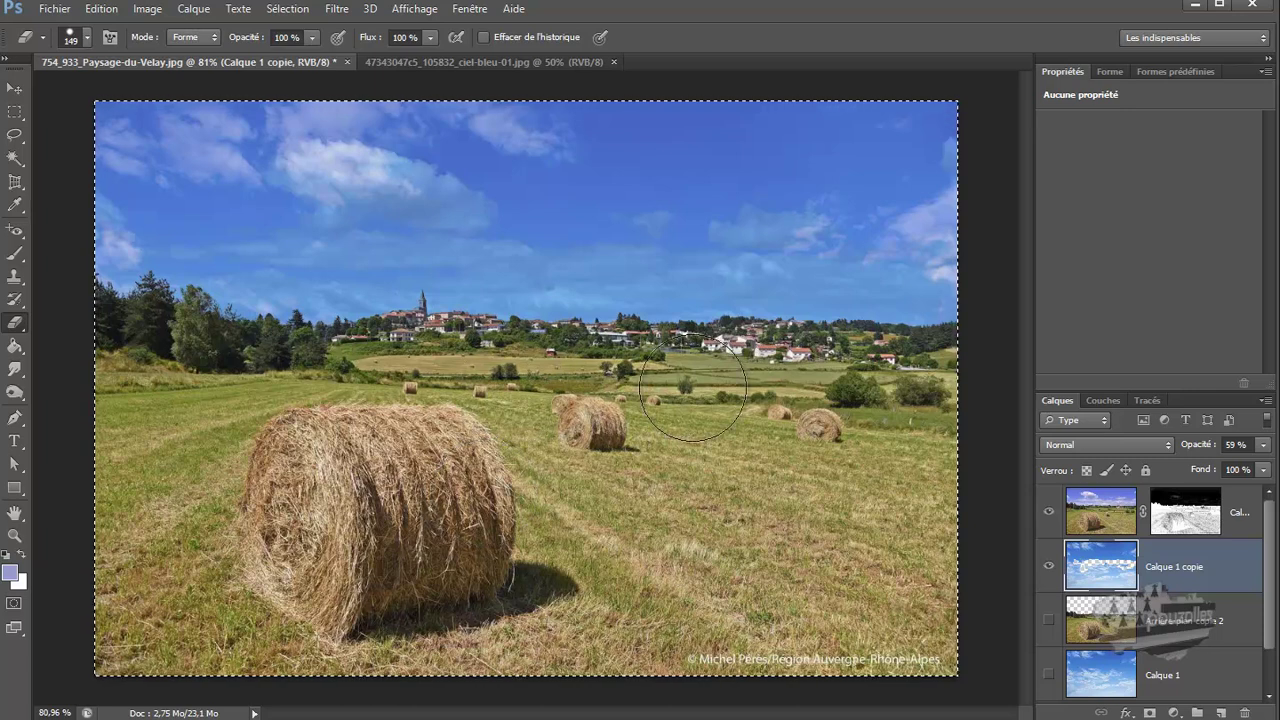
mouse_move(484, 445)
mouse_down()
mouse_move(262, 416)
mouse_move(146, 495)
mouse_move(180, 638)
mouse_move(395, 634)
mouse_move(762, 586)
mouse_move(576, 503)
mouse_up()
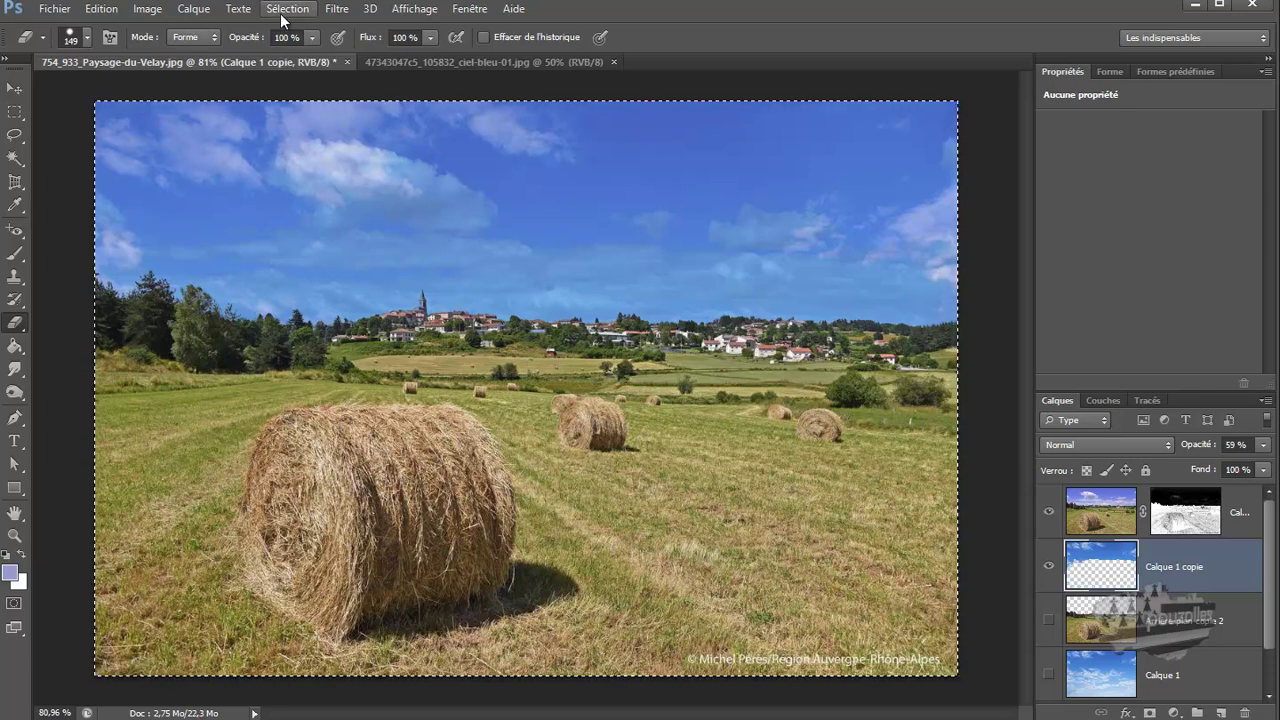
Deselect the canvas and erase the cloudy middle area of the sky in the Calque 0 copie image.
click(285, 10)
click(290, 46)
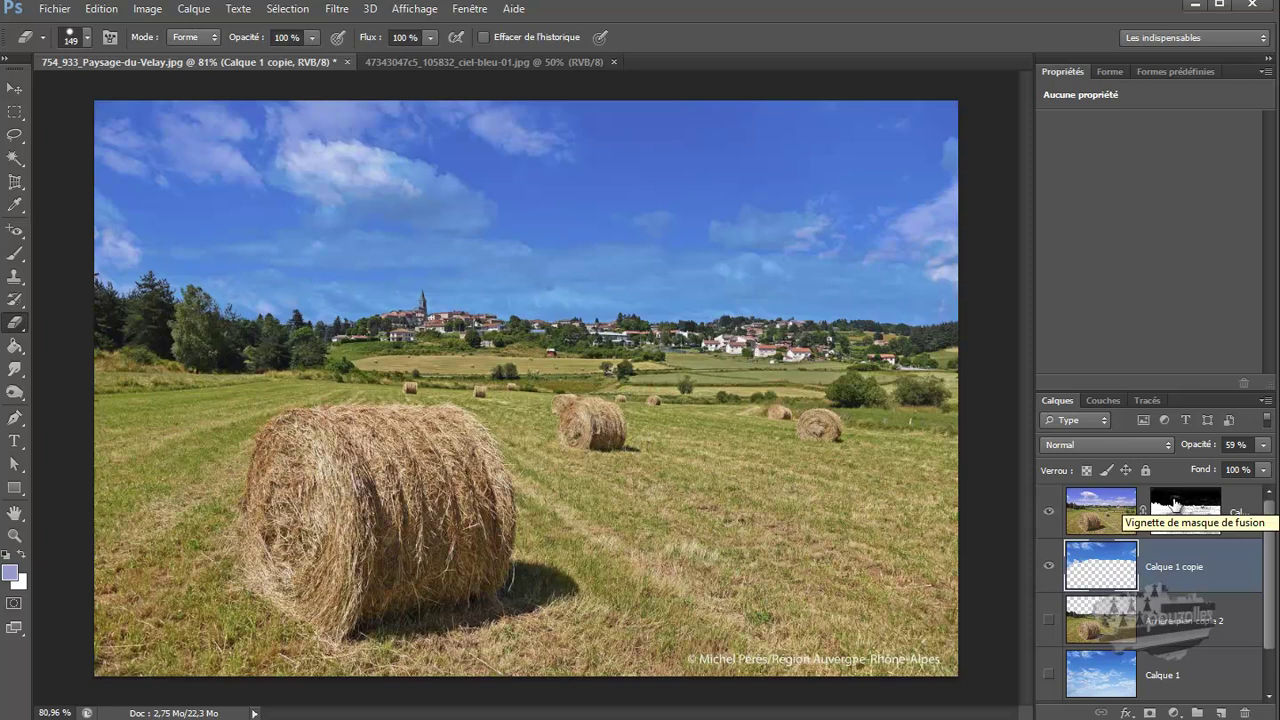
click(1097, 502)
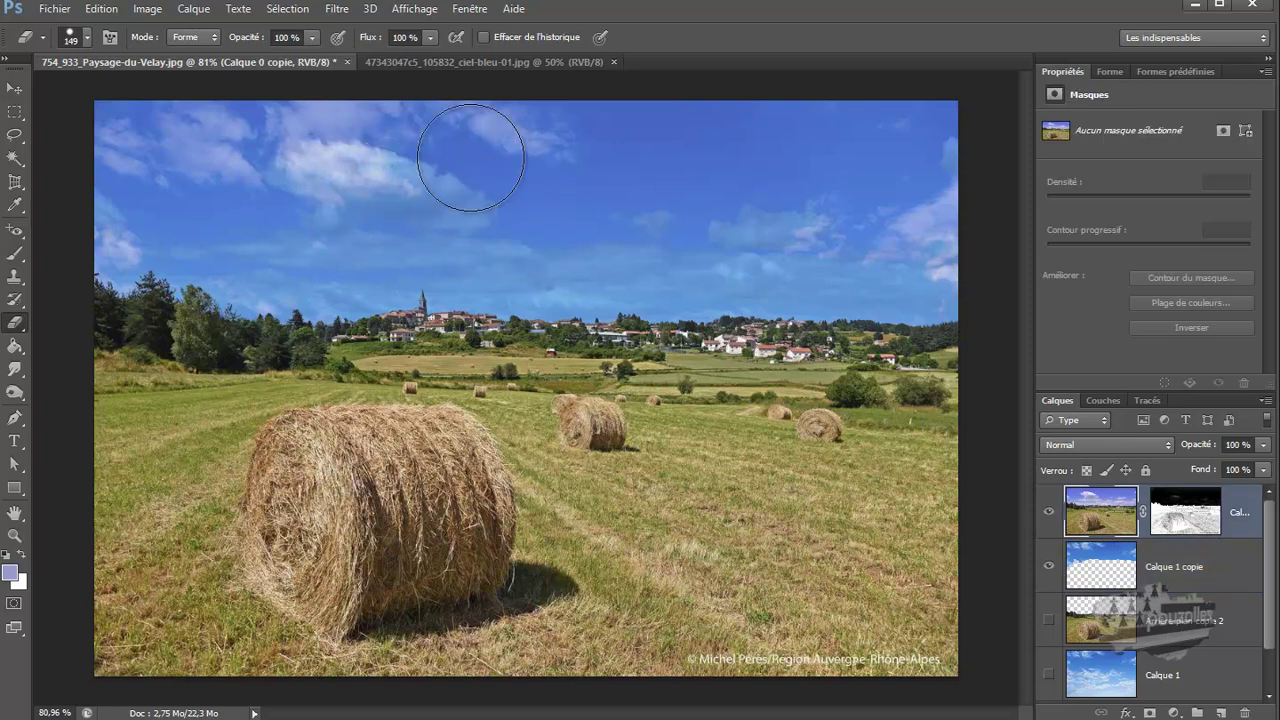
drag(512, 186, 504, 186)
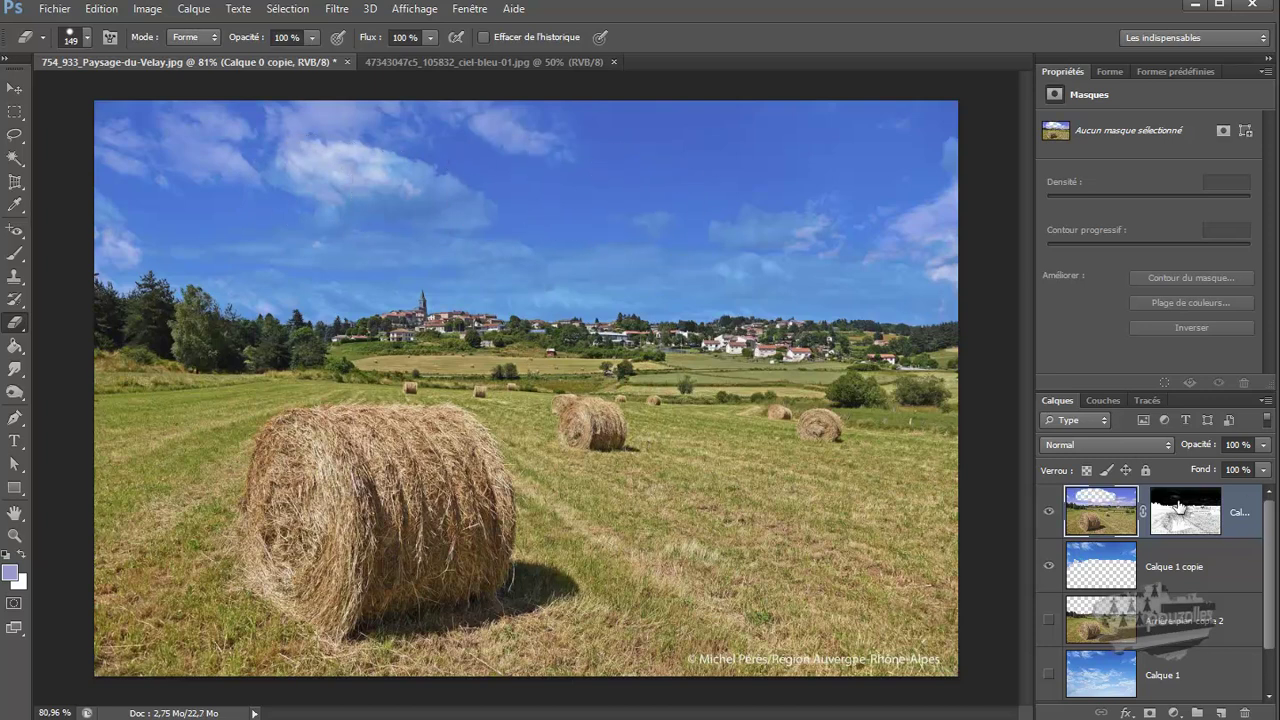
Display the Calque 0 copie mask alone and paint its grey sky areas black with the 45 px Brush.
click(1180, 507)
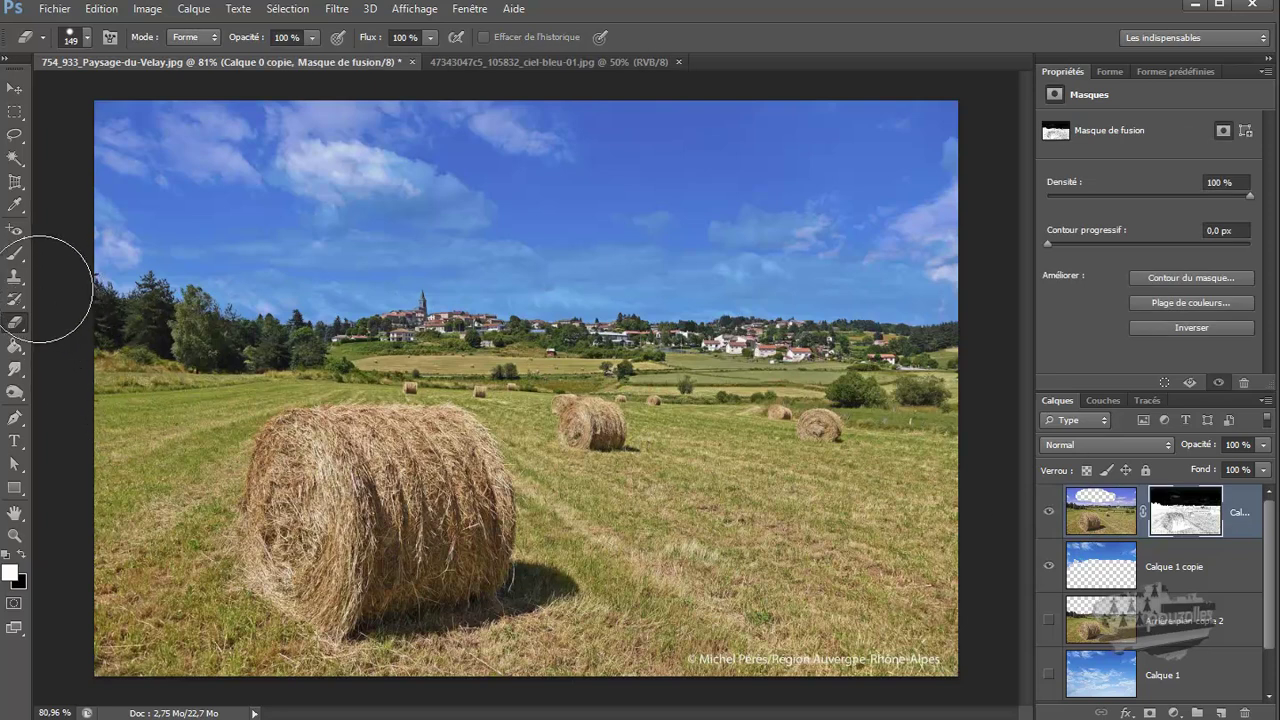
click(16, 252)
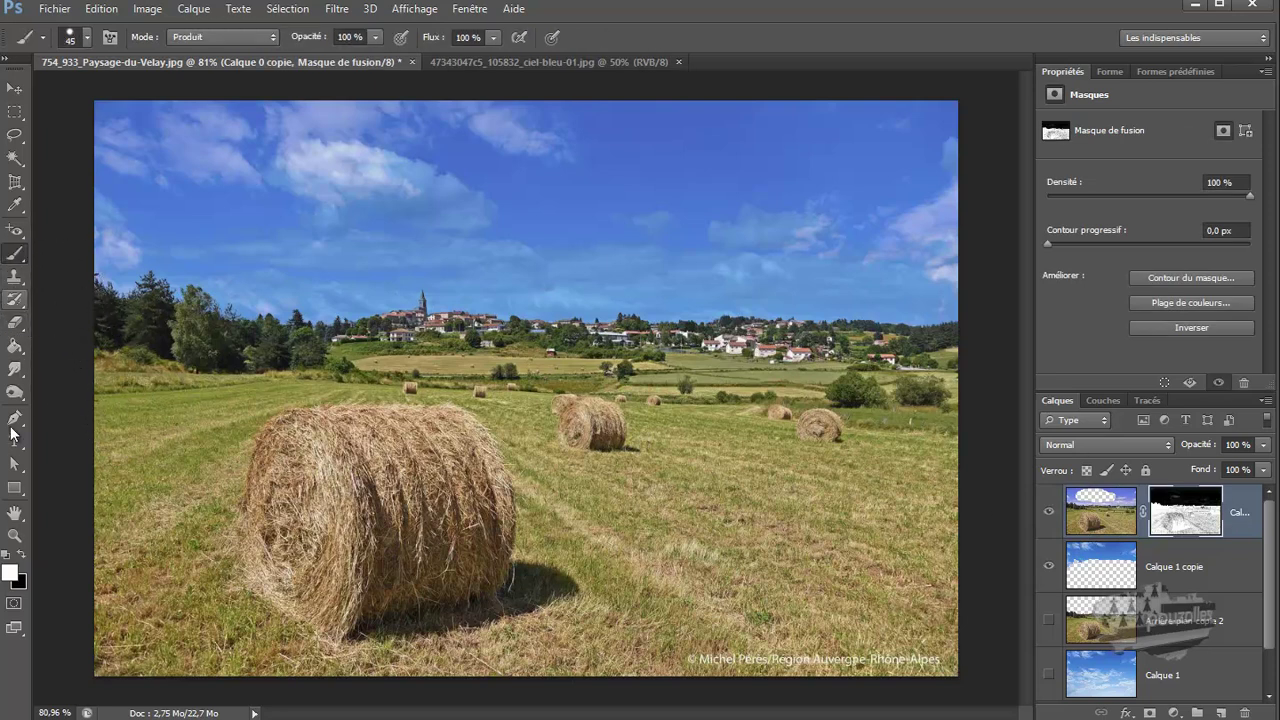
click(21, 555)
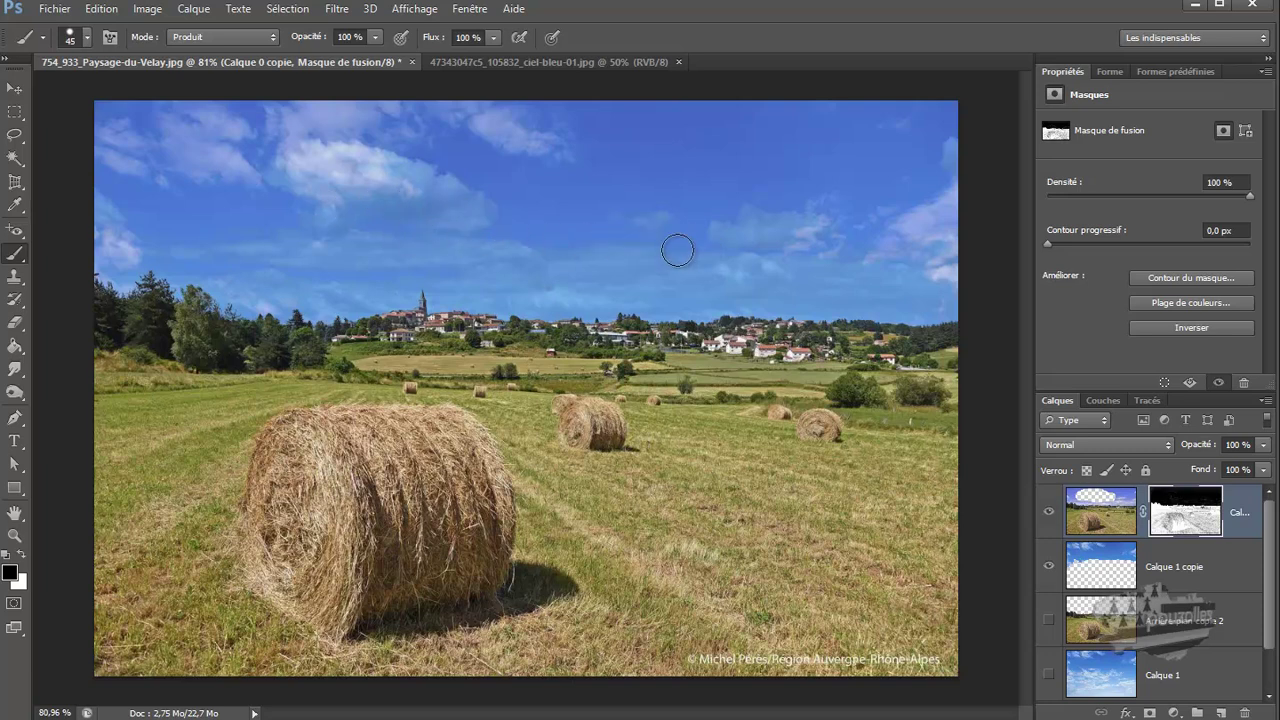
alt+click(1174, 512)
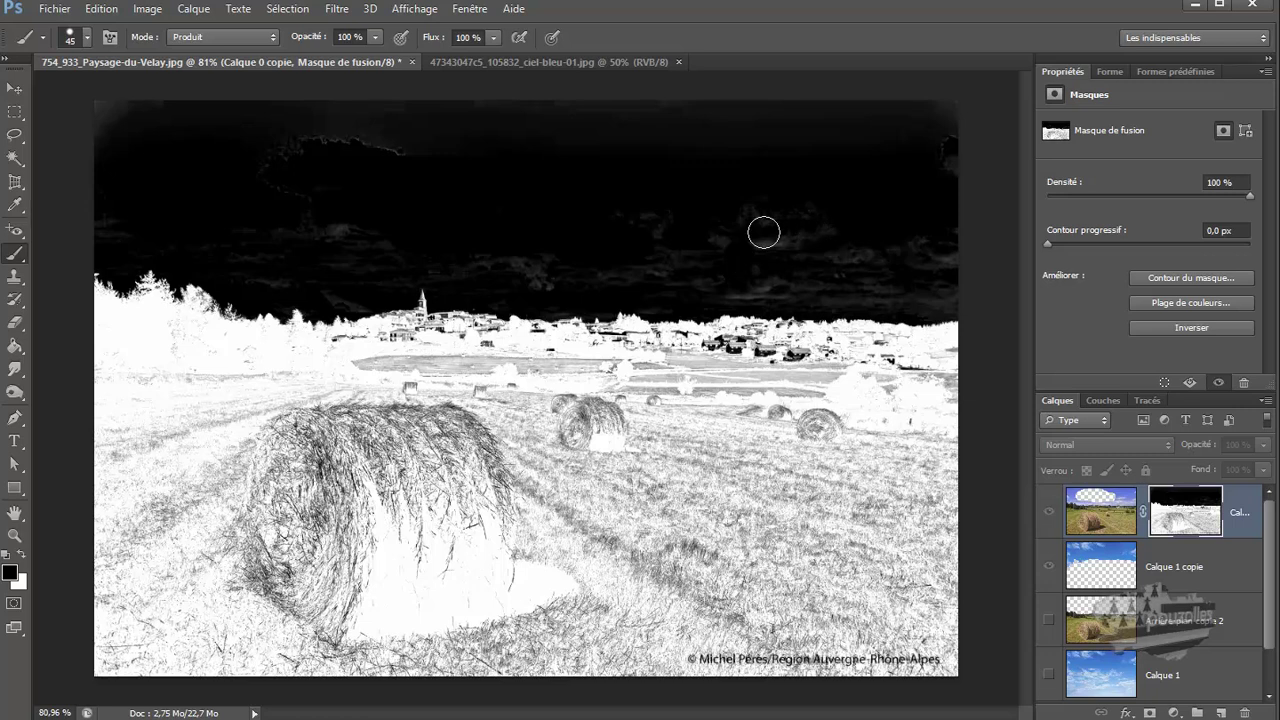
mouse_move(632, 263)
mouse_down()
mouse_move(819, 300)
mouse_move(939, 287)
mouse_move(937, 256)
mouse_move(783, 256)
mouse_move(914, 253)
mouse_move(940, 178)
mouse_move(943, 107)
mouse_move(957, 157)
mouse_move(693, 239)
mouse_move(827, 215)
mouse_move(491, 268)
mouse_move(615, 273)
mouse_move(567, 280)
mouse_move(330, 259)
mouse_move(347, 218)
mouse_move(328, 186)
mouse_move(412, 136)
mouse_move(278, 139)
mouse_move(375, 131)
mouse_move(168, 132)
mouse_move(95, 117)
mouse_move(414, 106)
mouse_move(266, 122)
mouse_move(110, 219)
mouse_move(282, 213)
mouse_move(263, 255)
mouse_move(333, 285)
mouse_move(380, 256)
mouse_move(293, 232)
mouse_move(260, 188)
mouse_move(415, 141)
mouse_move(619, 104)
mouse_move(457, 114)
mouse_move(928, 101)
mouse_move(689, 129)
mouse_move(671, 184)
mouse_move(630, 221)
mouse_move(669, 309)
mouse_up()
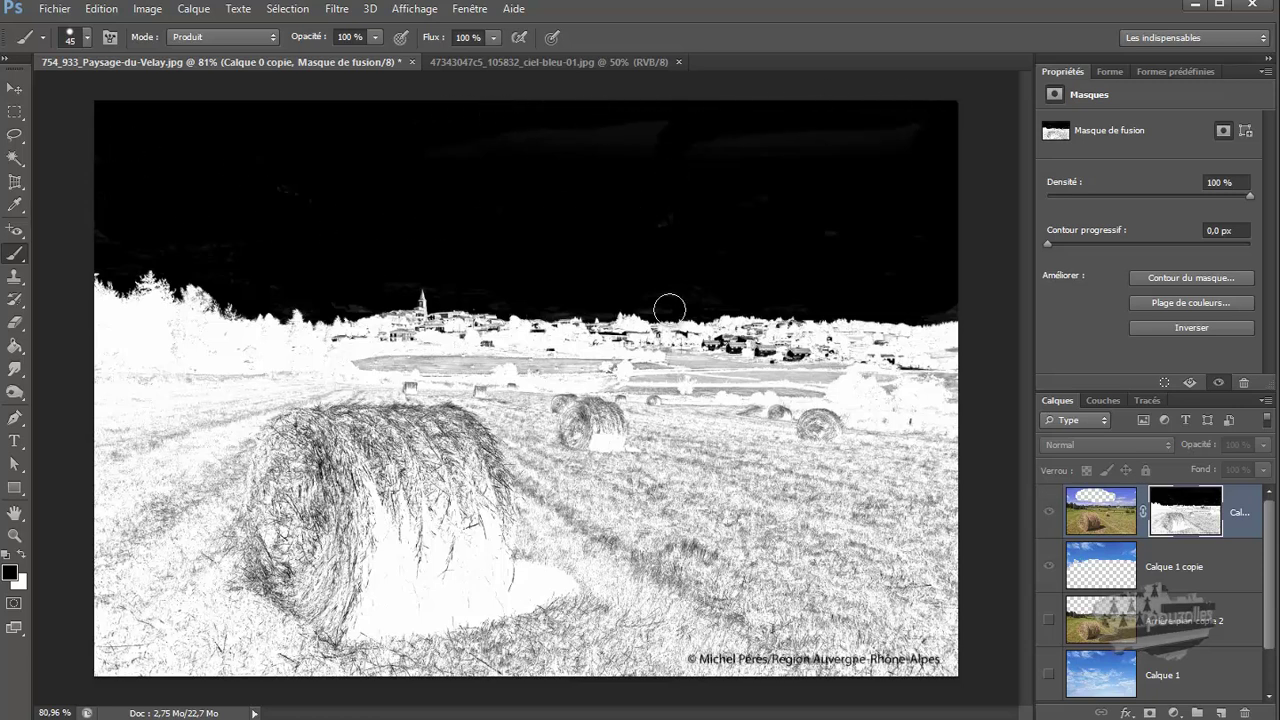
Return to the Calque 0 copie image and hide the Calque 1 copie sky layer.
click(1104, 510)
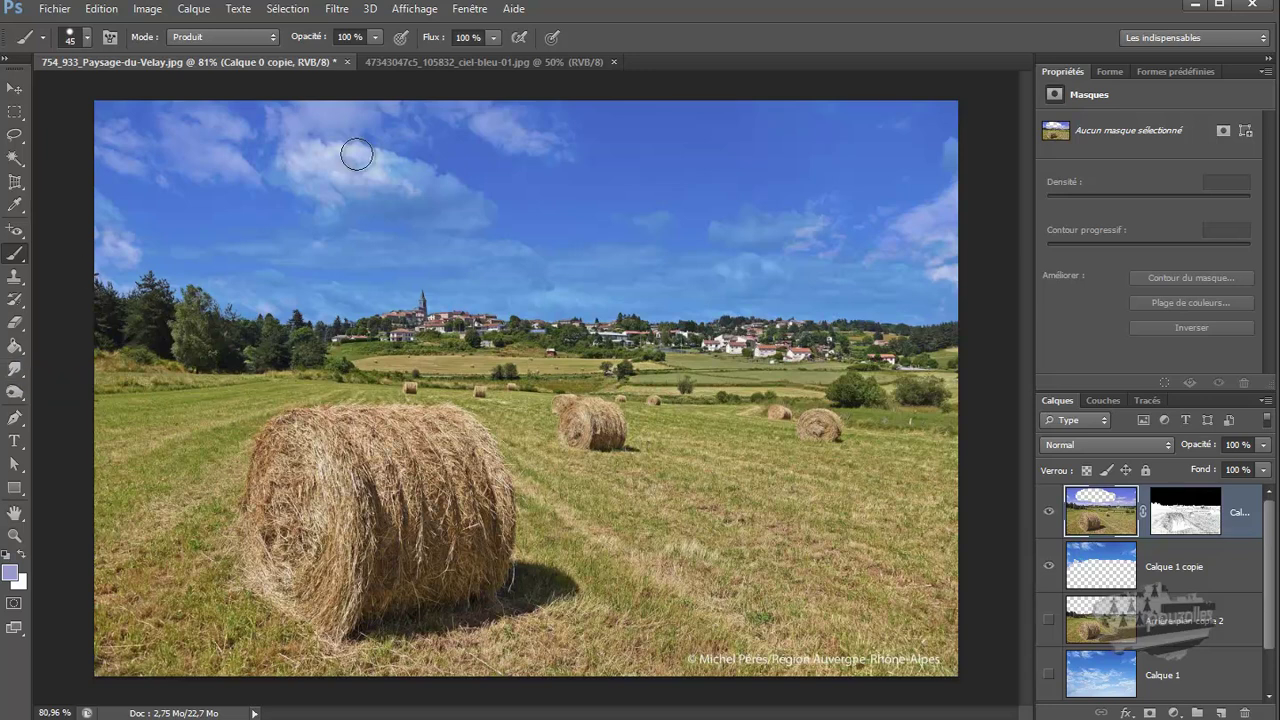
click(1048, 571)
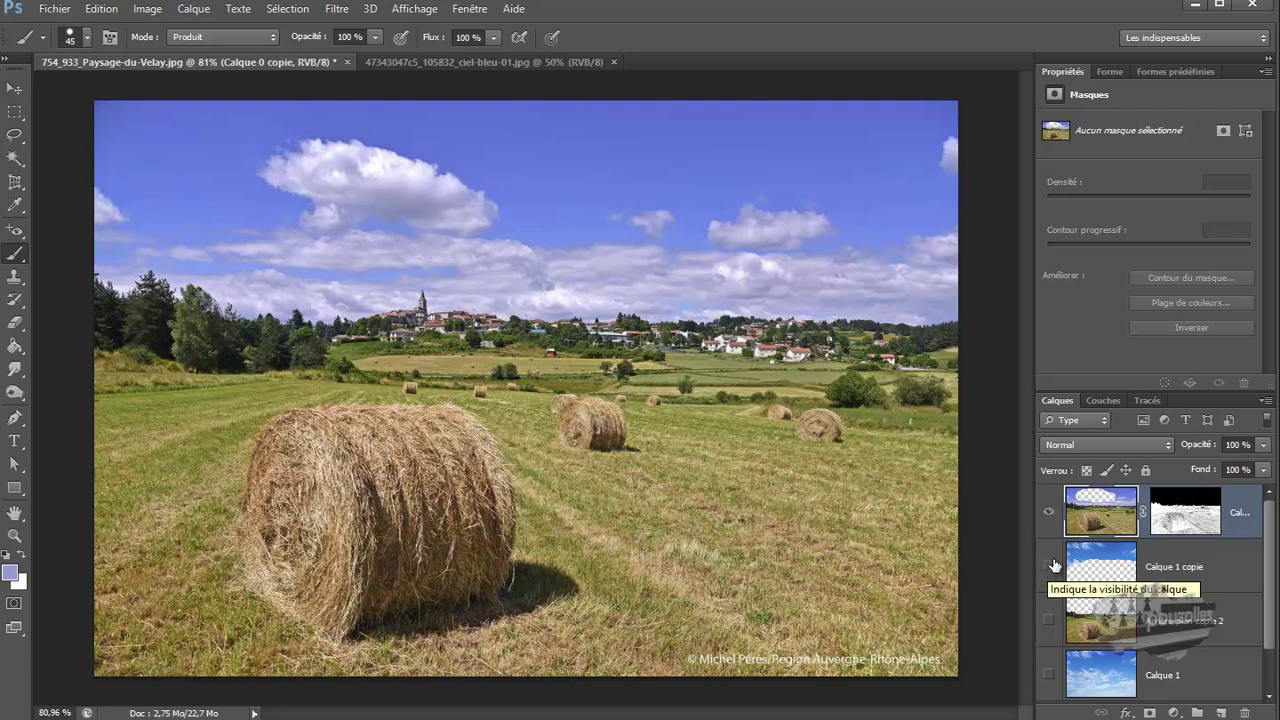
scroll(1058, 535, down, 1)
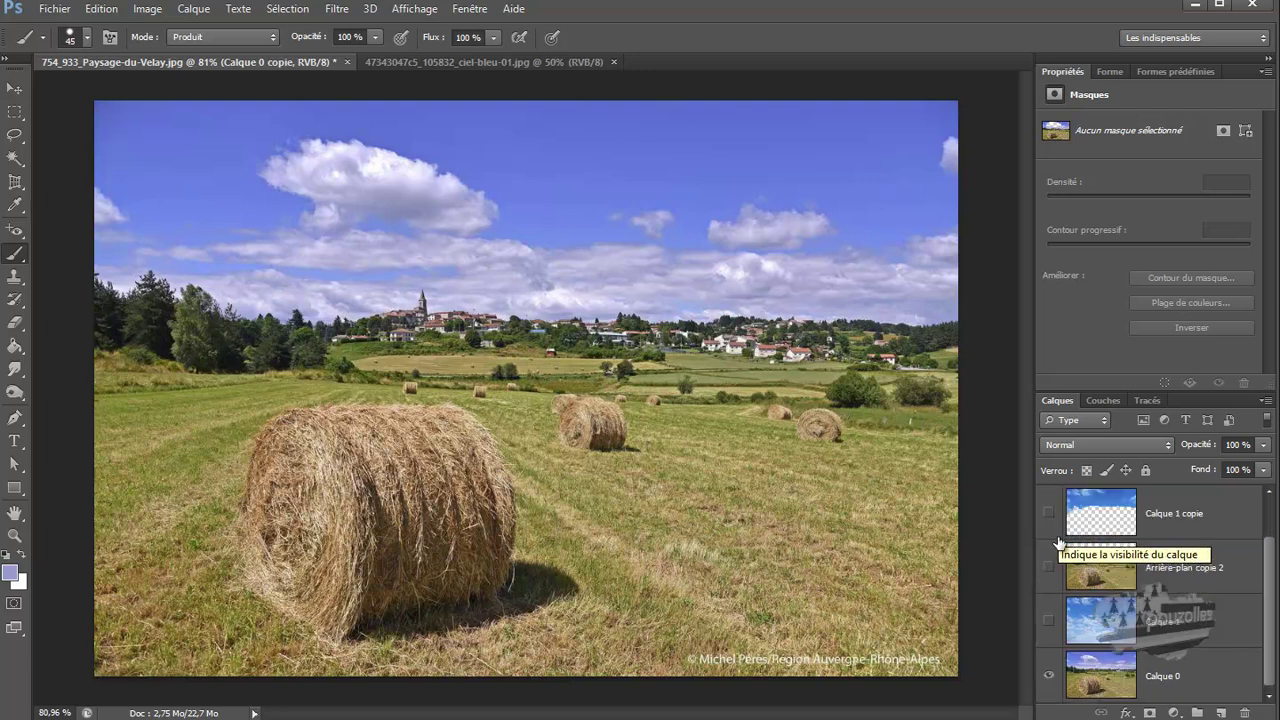
Hide the Calque 0 layer and show the Calque 1 copie sky behind the masked Calque 0 copie image.
click(1049, 677)
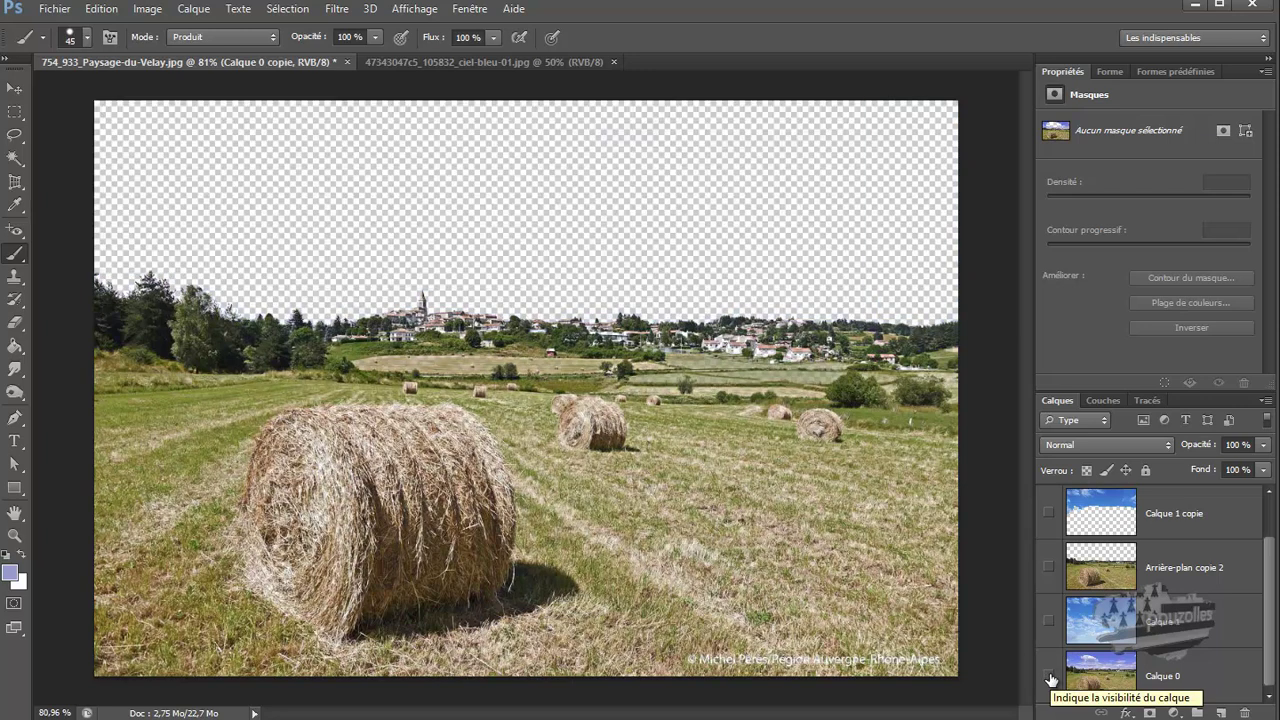
scroll(1050, 640, up, 1)
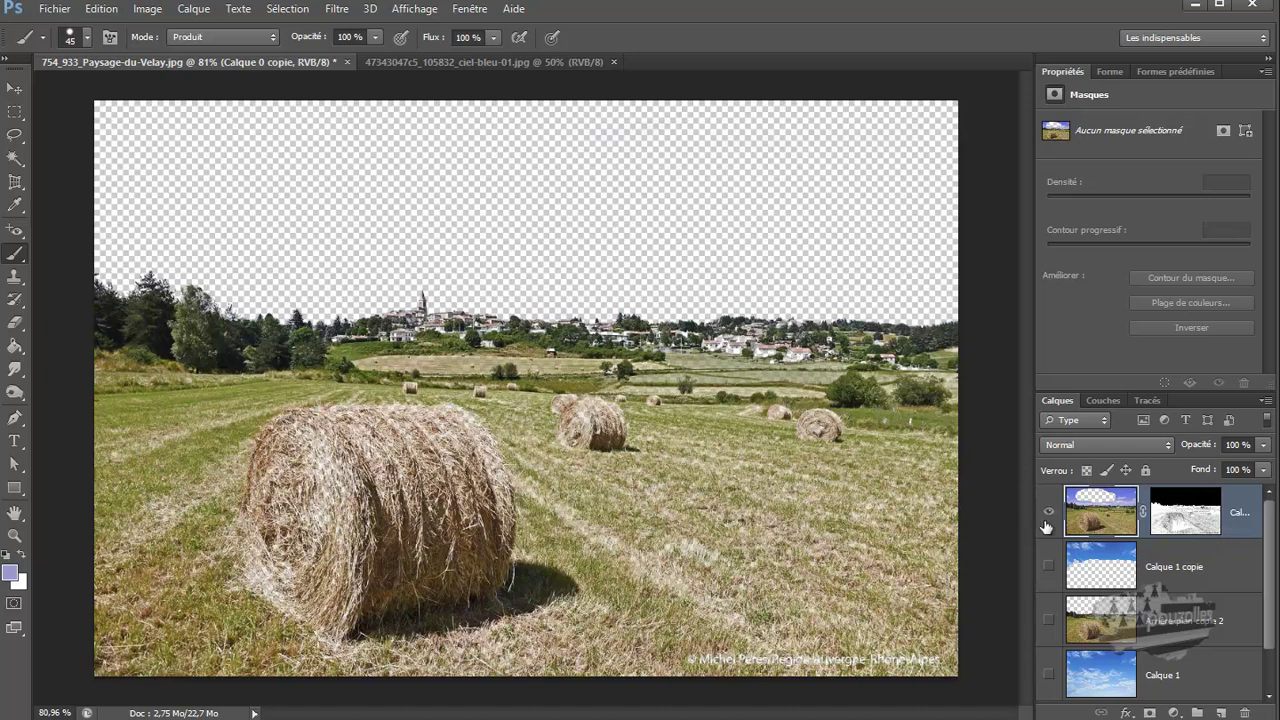
click(1046, 568)
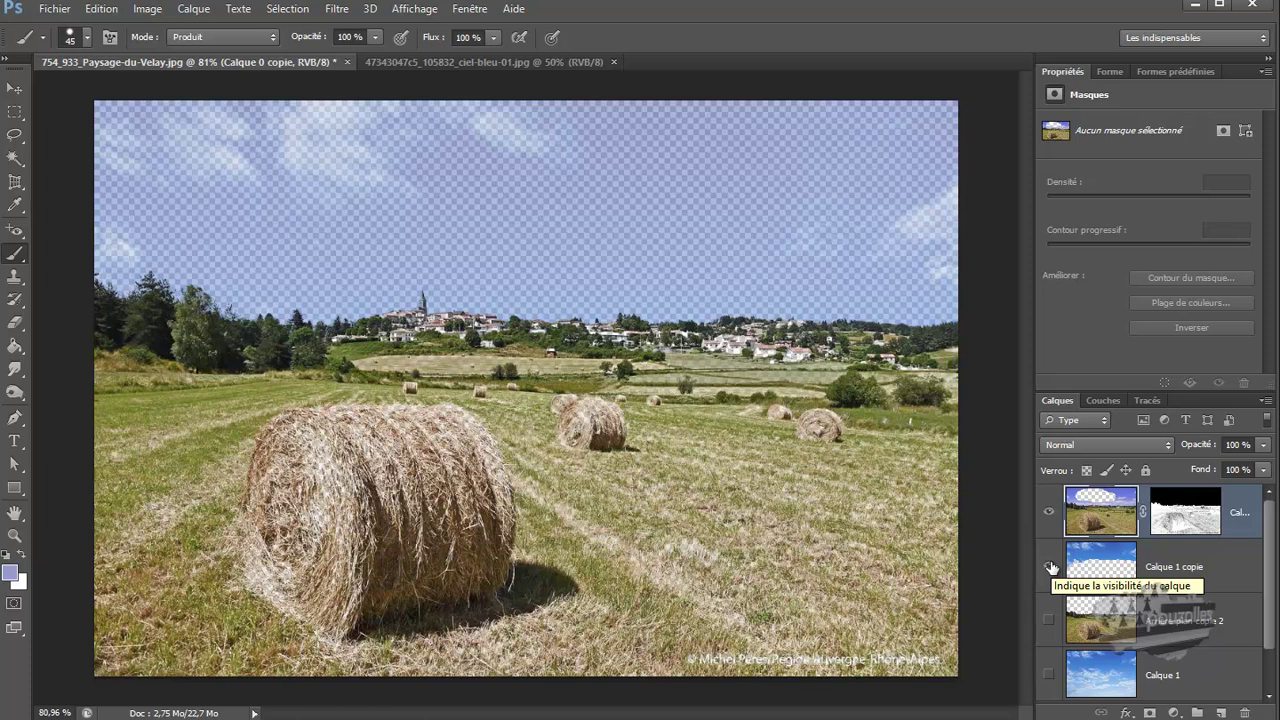
Compare the composite with Calque 0 shown and hidden, leaving Calque 0 shown.
scroll(1050, 567, down, 1)
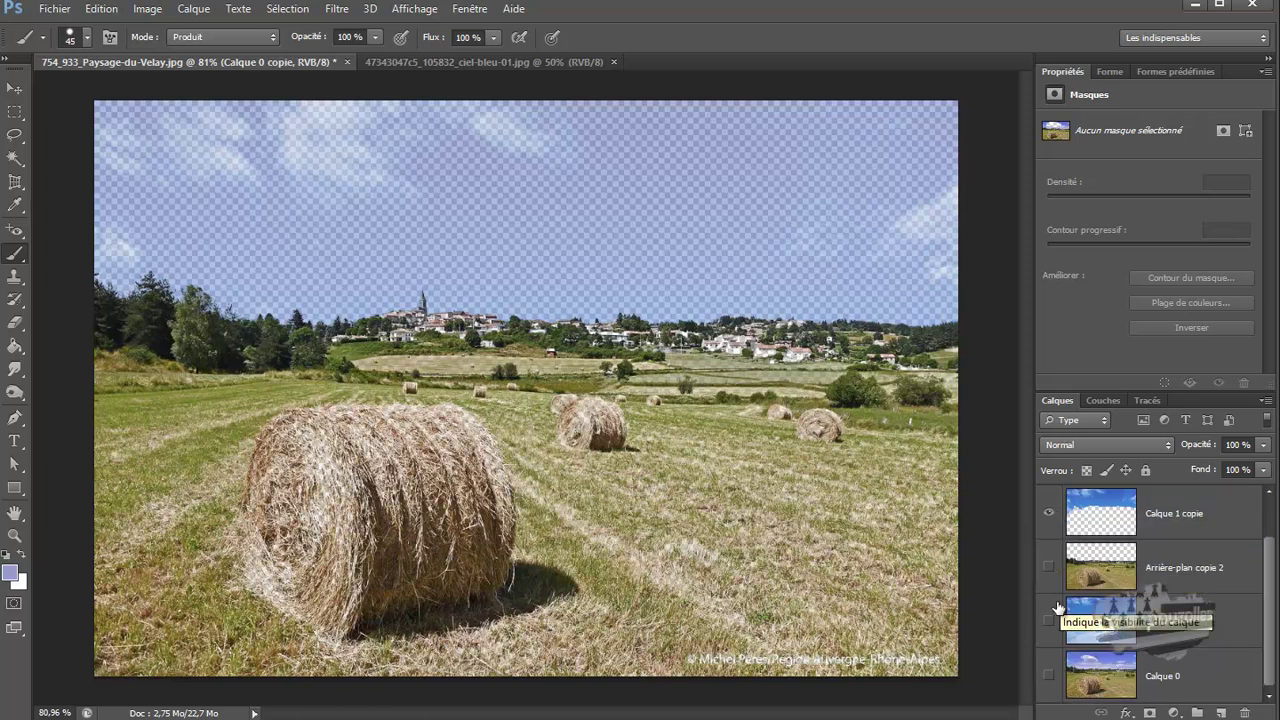
click(1049, 677)
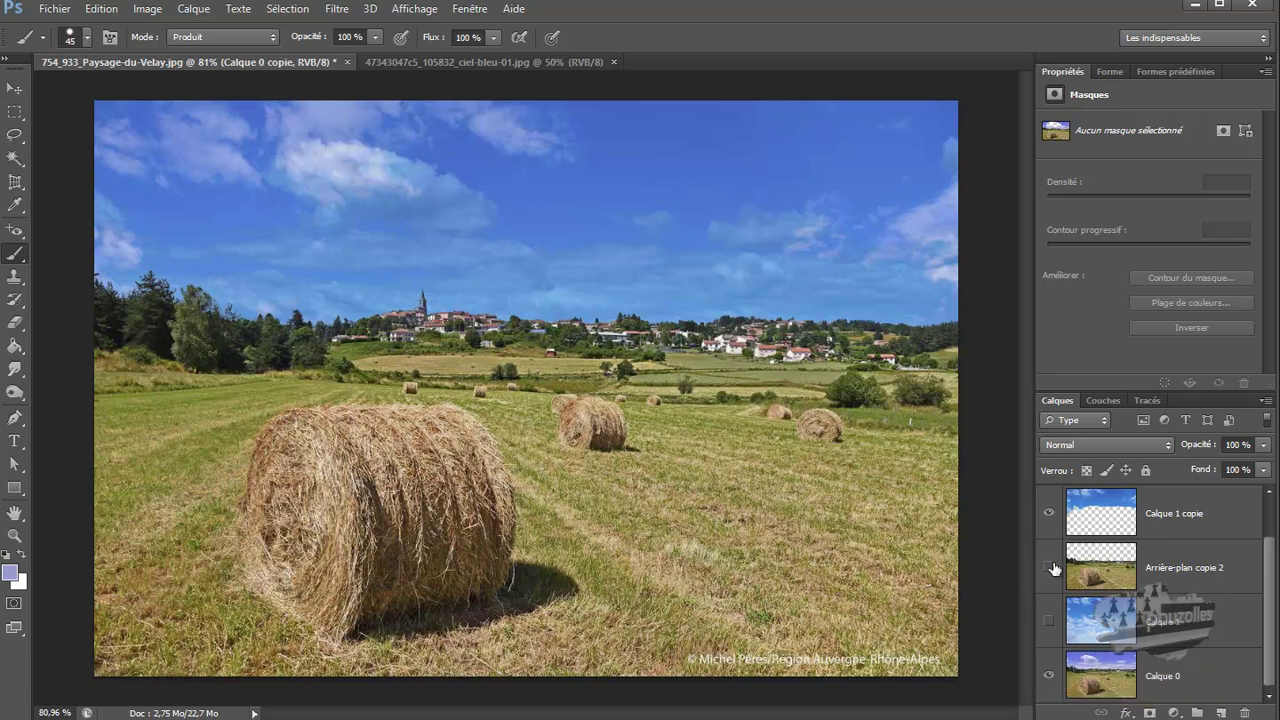
click(1049, 676)
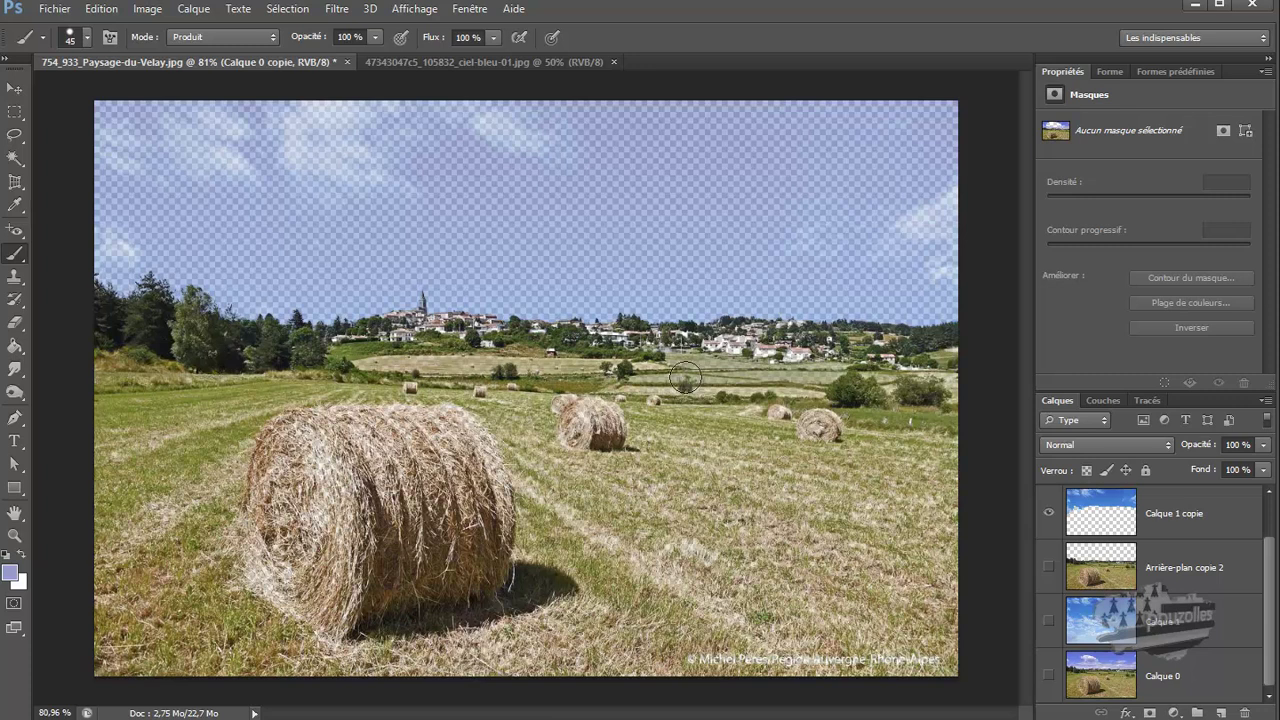
click(1049, 677)
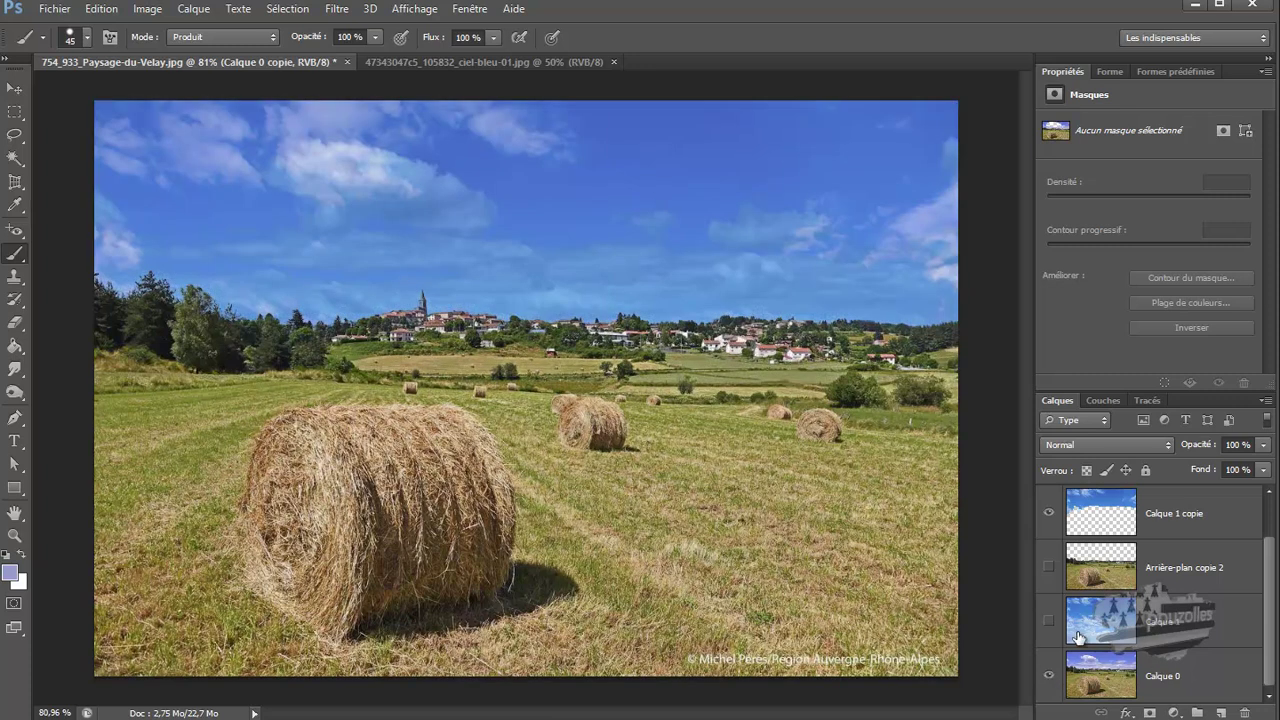
Hide the Calque 0 copie and Calque 1 copie layers, and show Arrière-plan copie 2 and Calque 1.
scroll(1078, 637, up, 1)
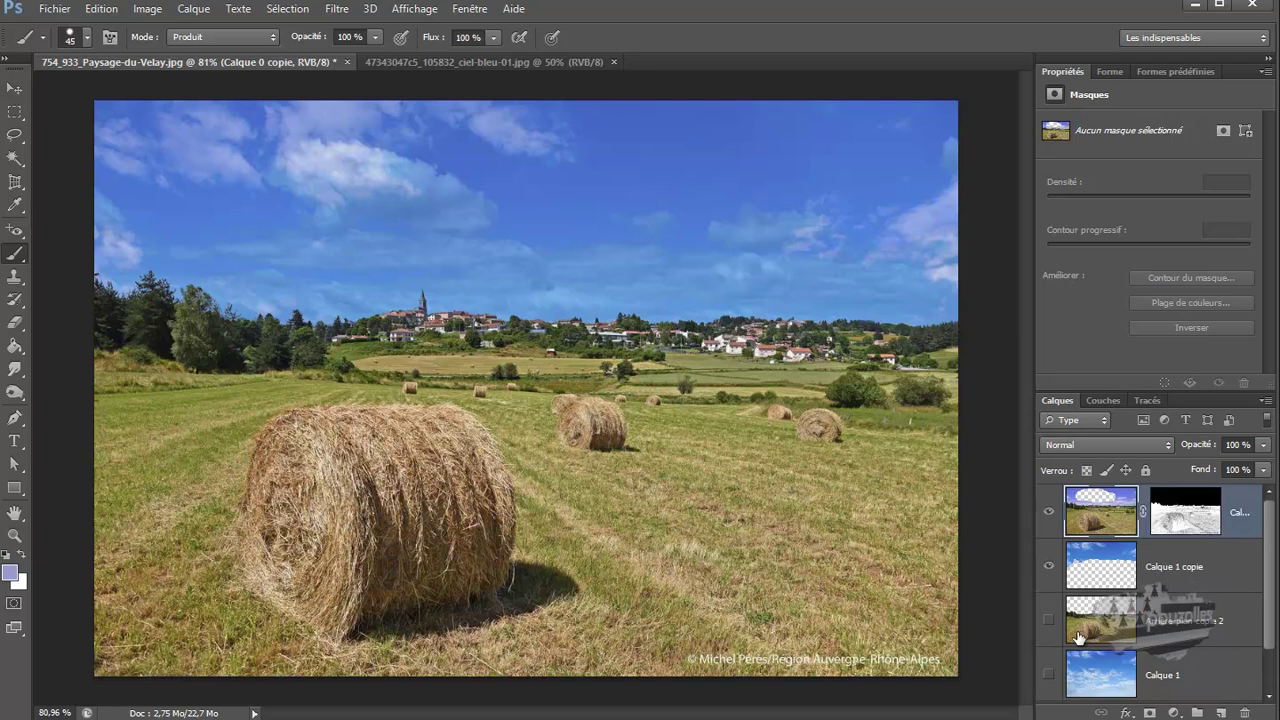
click(1048, 513)
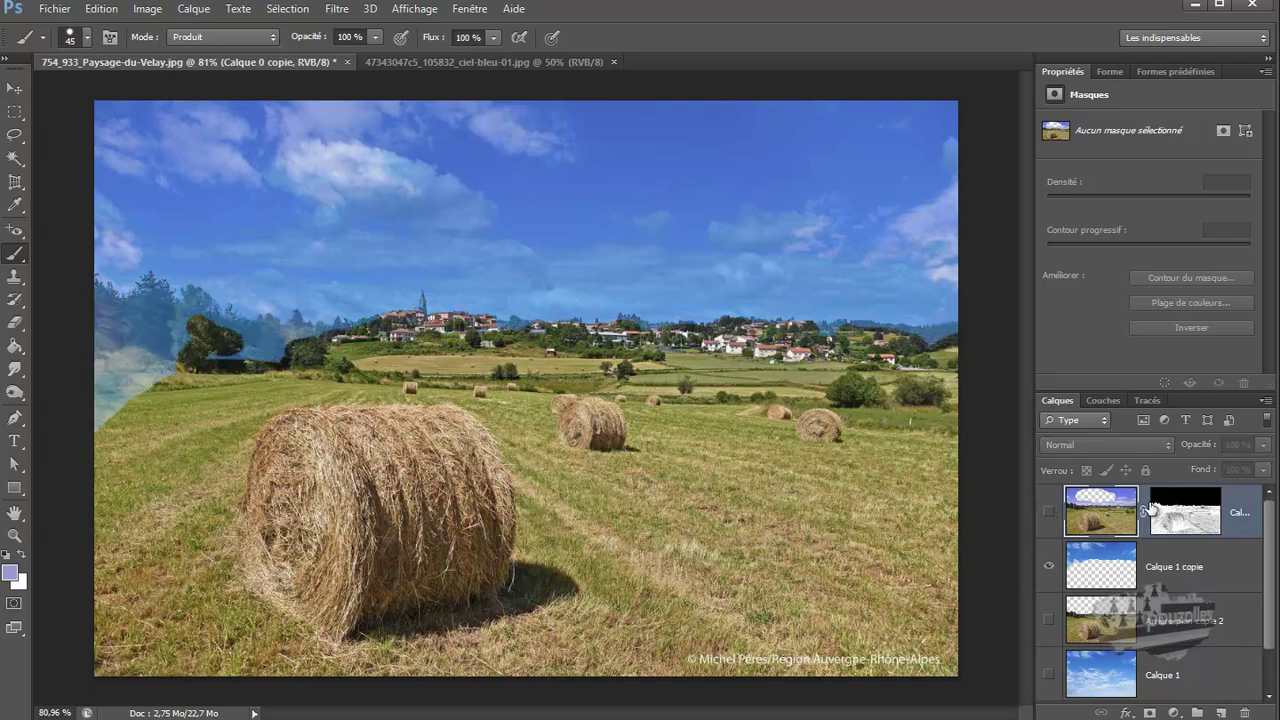
click(1049, 571)
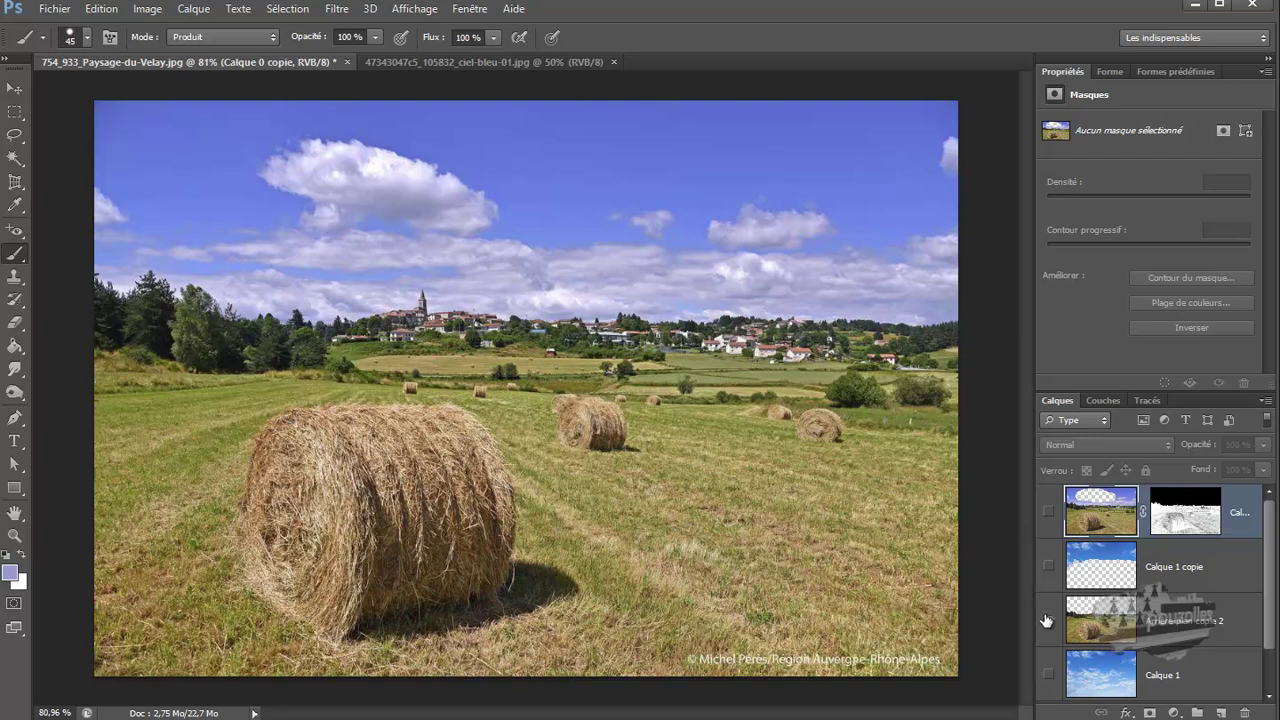
click(1048, 677)
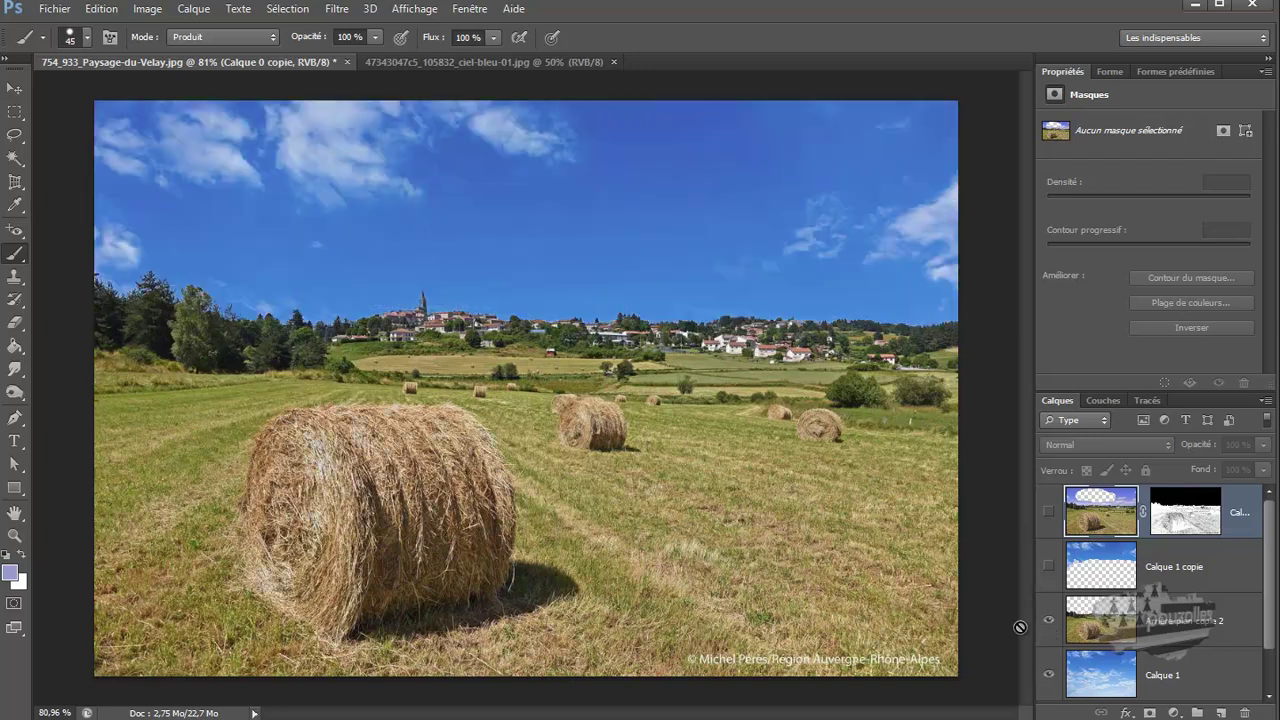
scroll(1149, 582, down, 1)
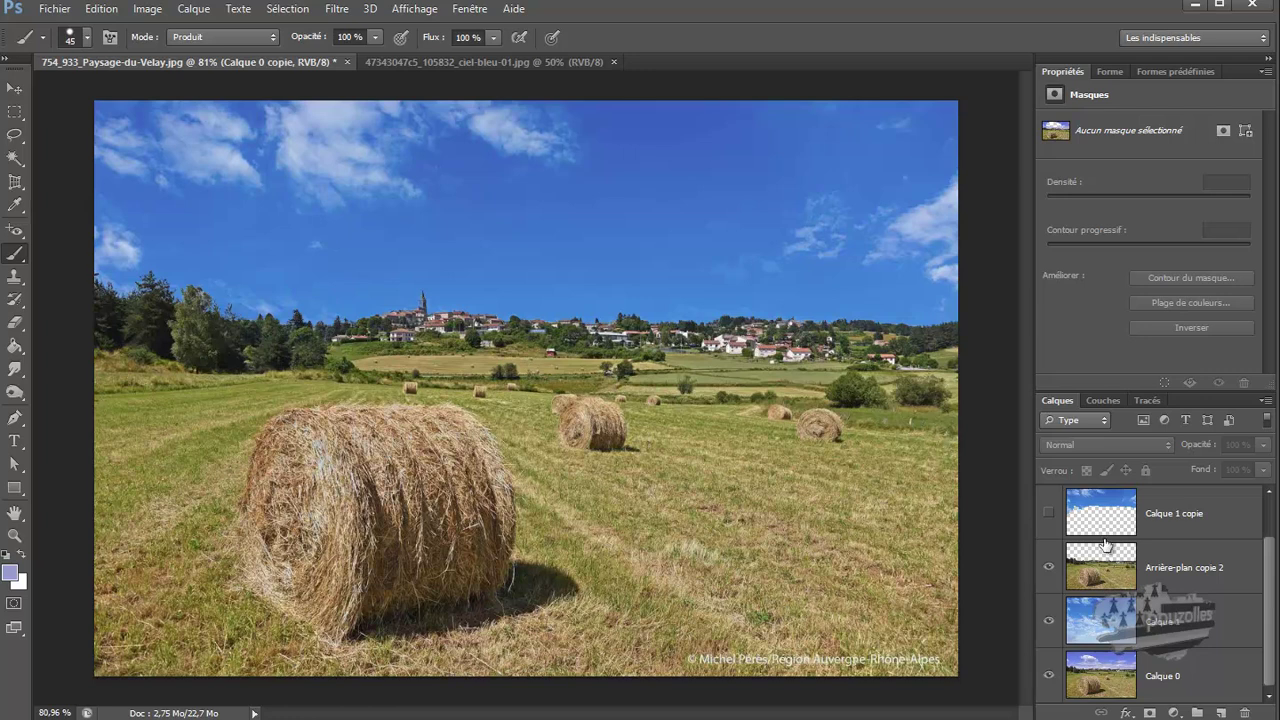
scroll(1105, 544, up, 1)
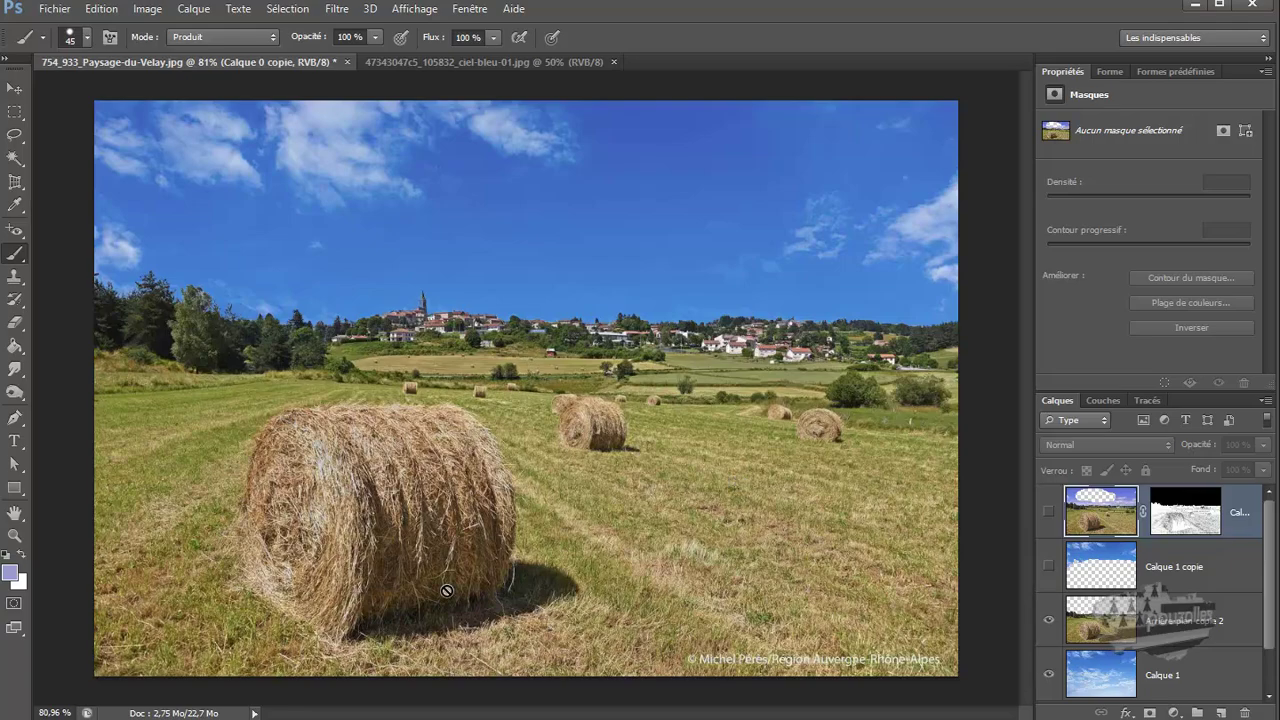
Switch to the YouTube page in the browser and view the video "tuto photoshop selection par plage de couleurs" above the comment.
click(118, 655)
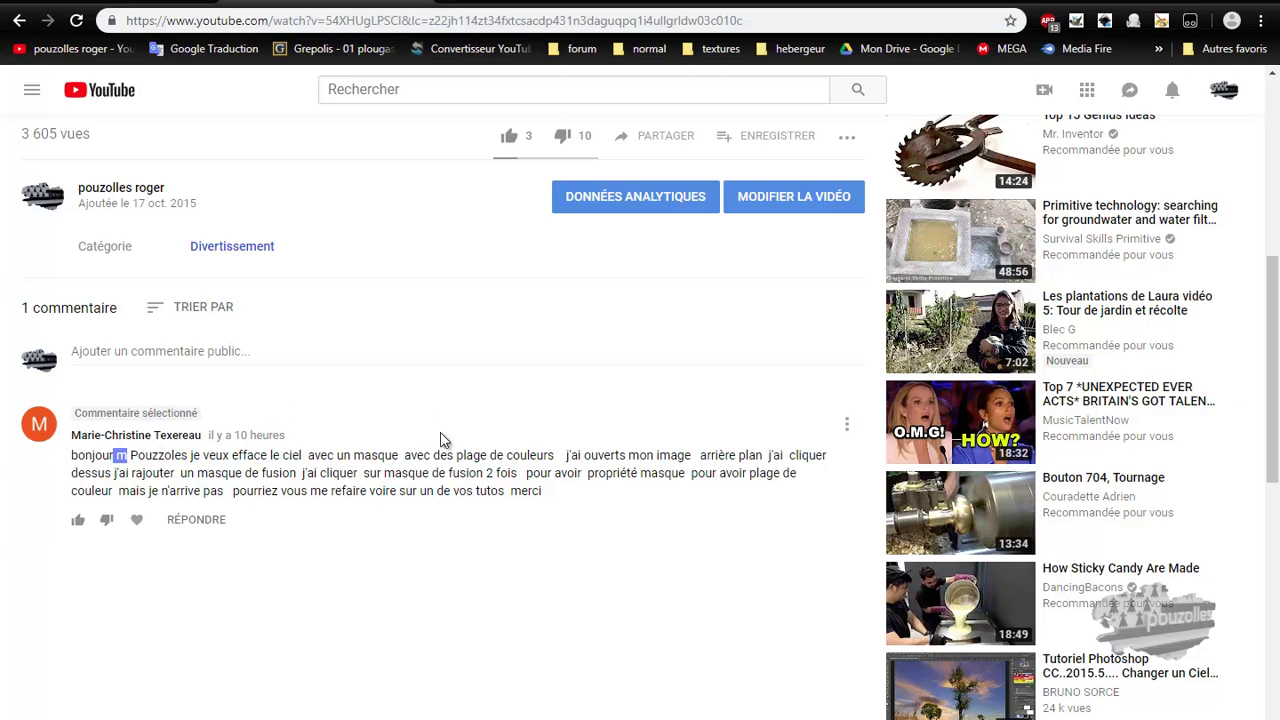
scroll(537, 547, up, 3)
scroll(537, 547, up, 2)
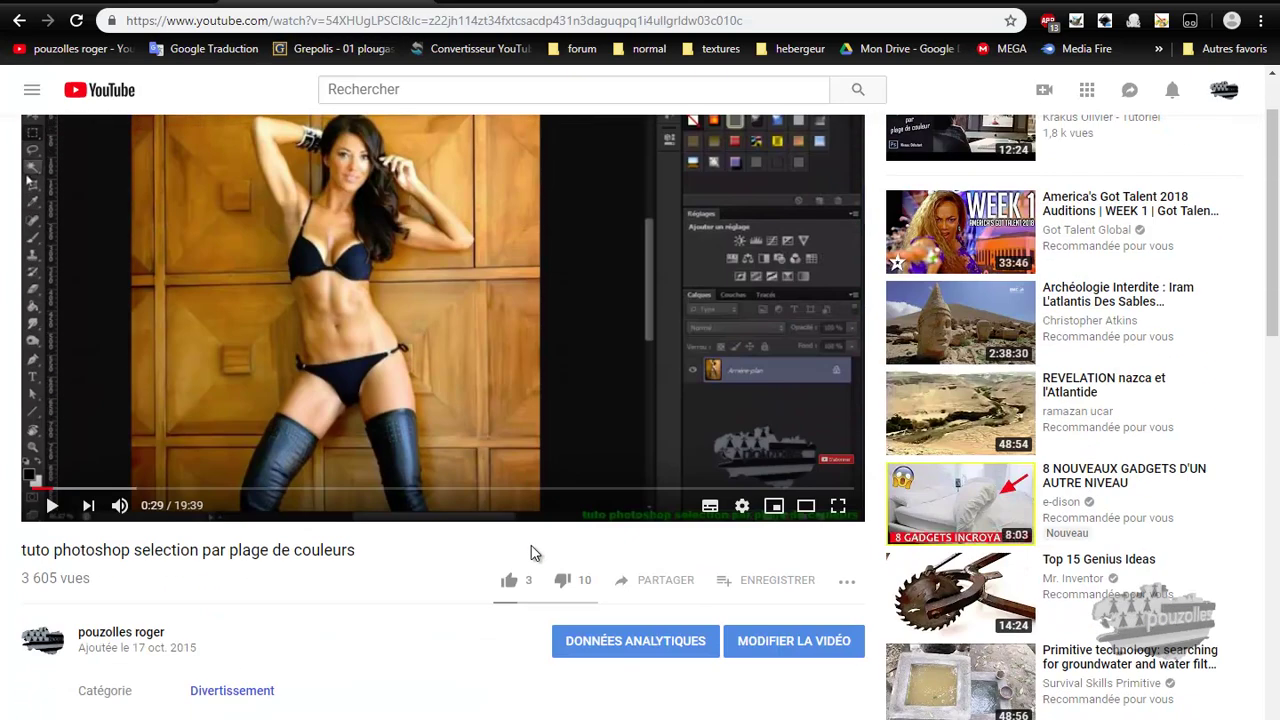
scroll(531, 553, up, 1)
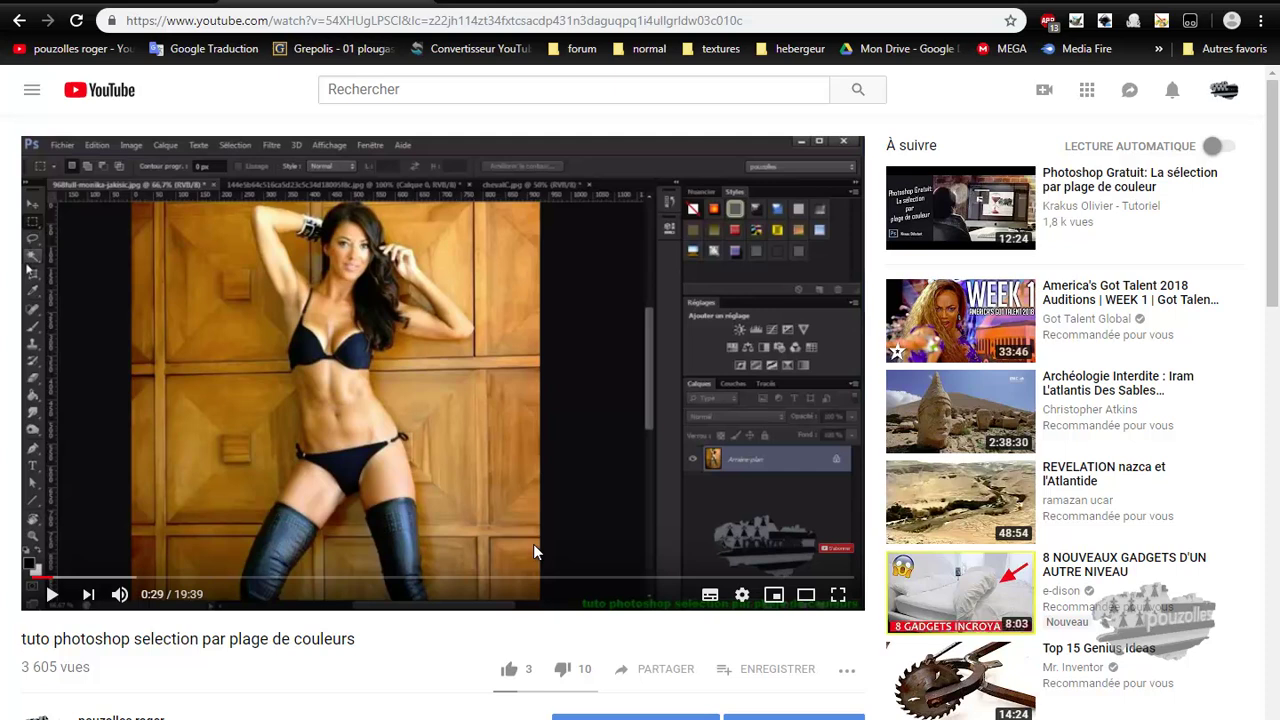